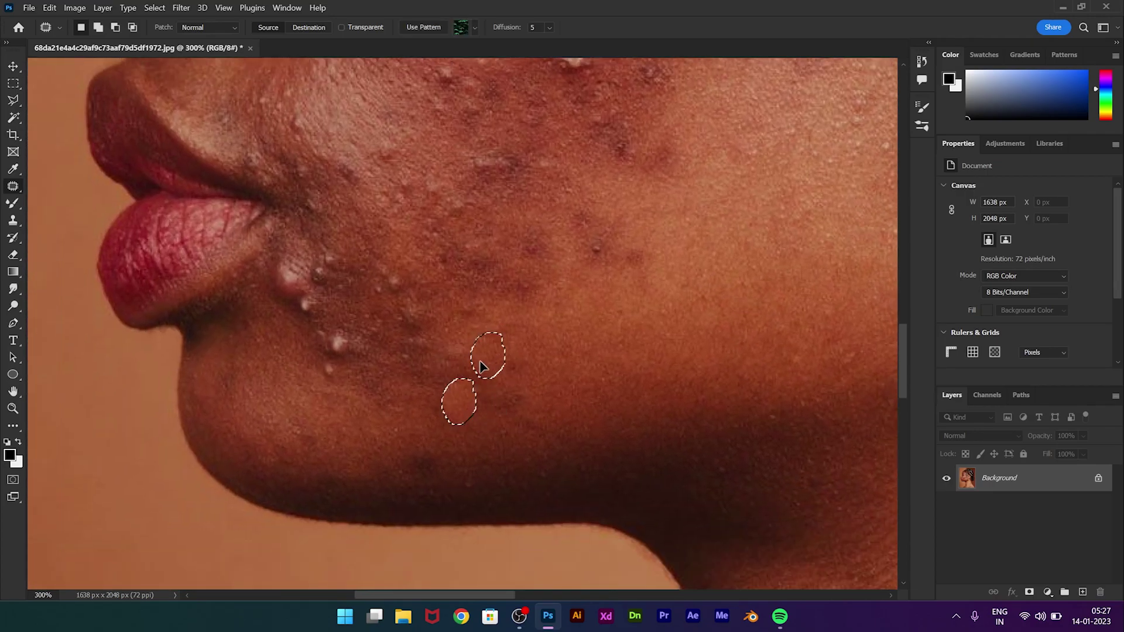
Patch the pimples on the chin and beside the lip with nearby clean skin.
left_click_drag(559, 393, 555, 361)
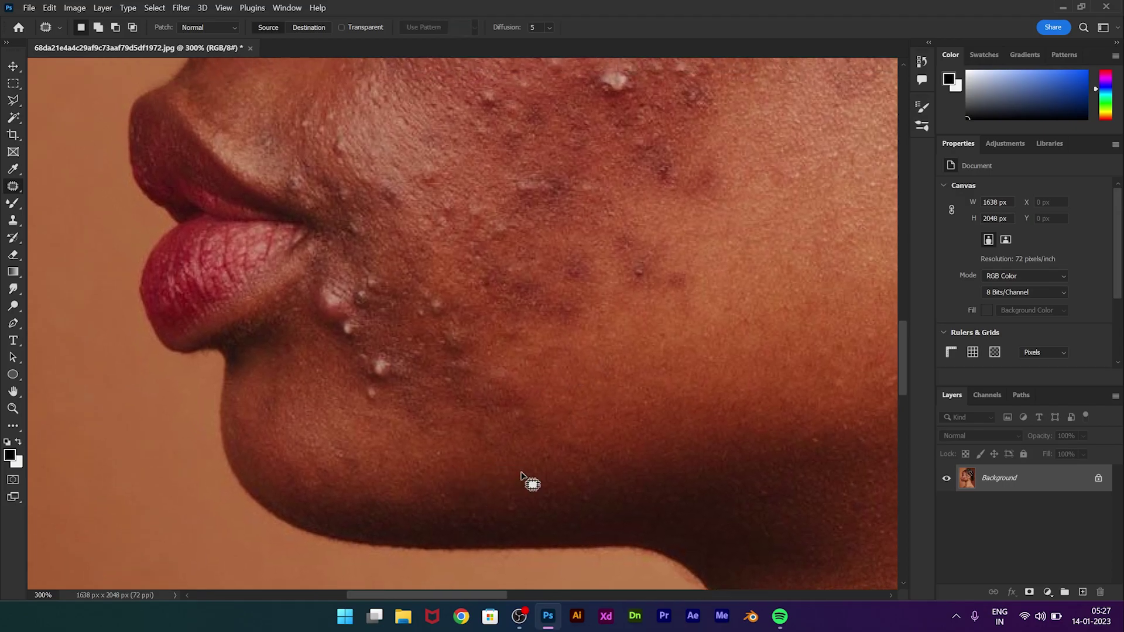
mouse_move(424, 408)
left_mouse_down()
mouse_move(423, 418)
mouse_move(518, 369)
left_mouse_up()
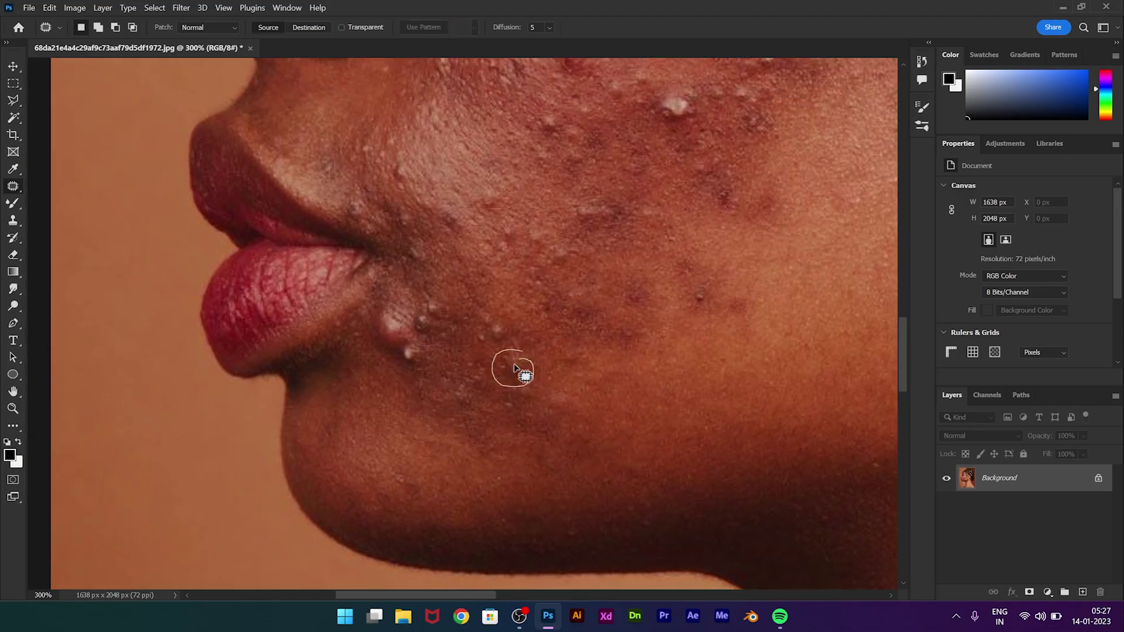
left_click_drag(440, 404, 585, 389)
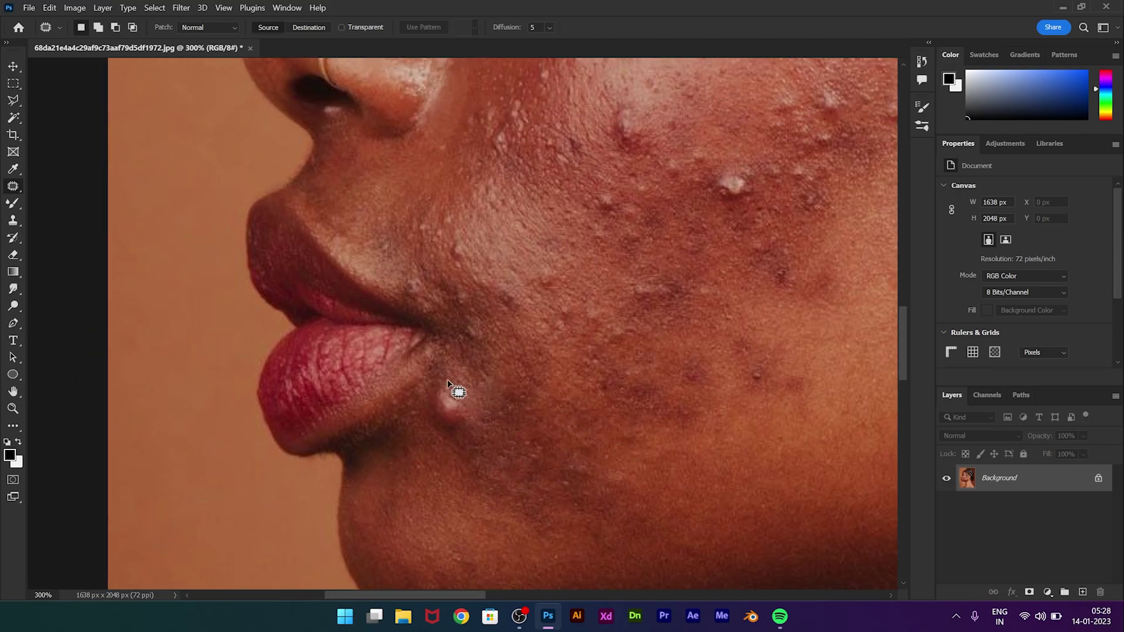
left_click_drag(448, 383, 450, 381)
left_click_drag(463, 404, 516, 446)
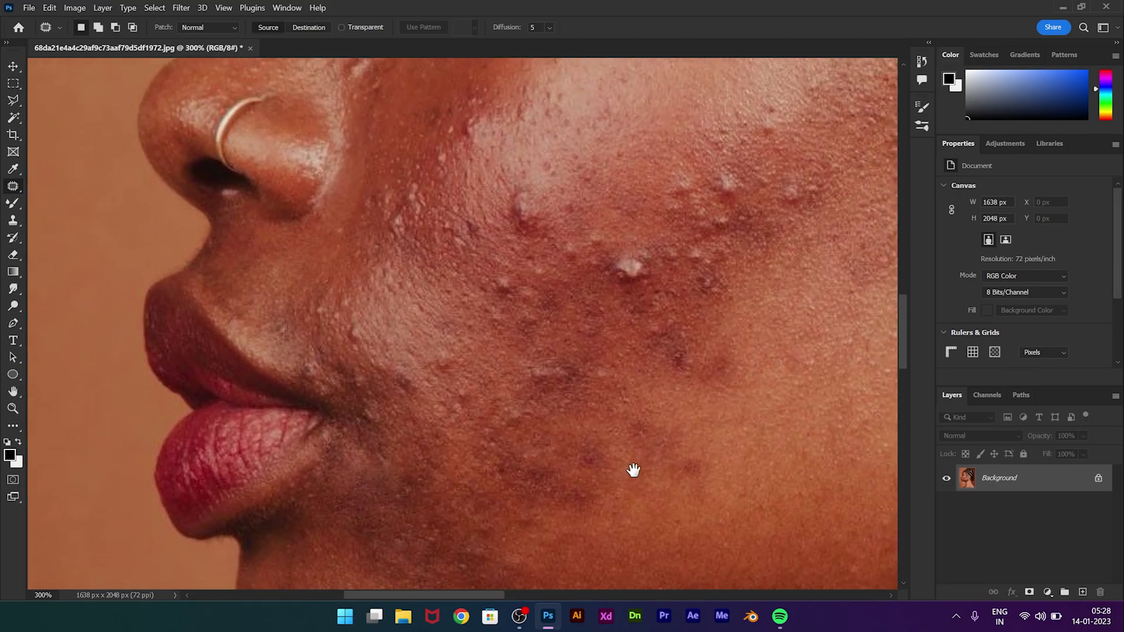
Patch the cheek blemishes, the spot beside the mouth and the dark upper-cheek spots.
left_click_drag(609, 424, 591, 423)
left_click_drag(602, 356, 603, 356)
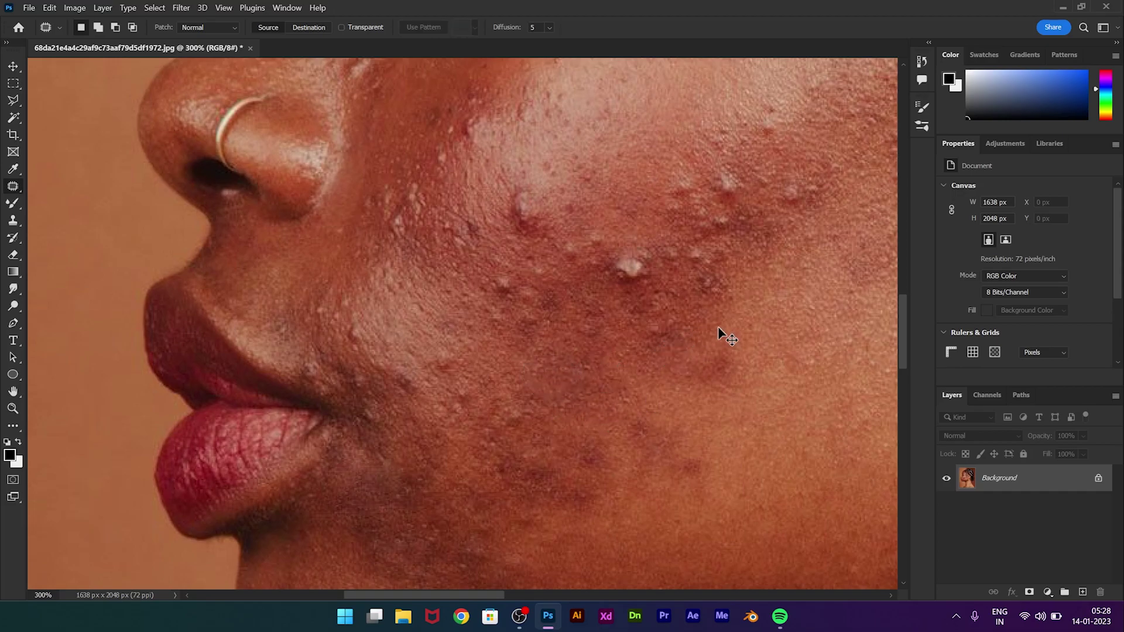
left_click_drag(461, 317, 460, 373)
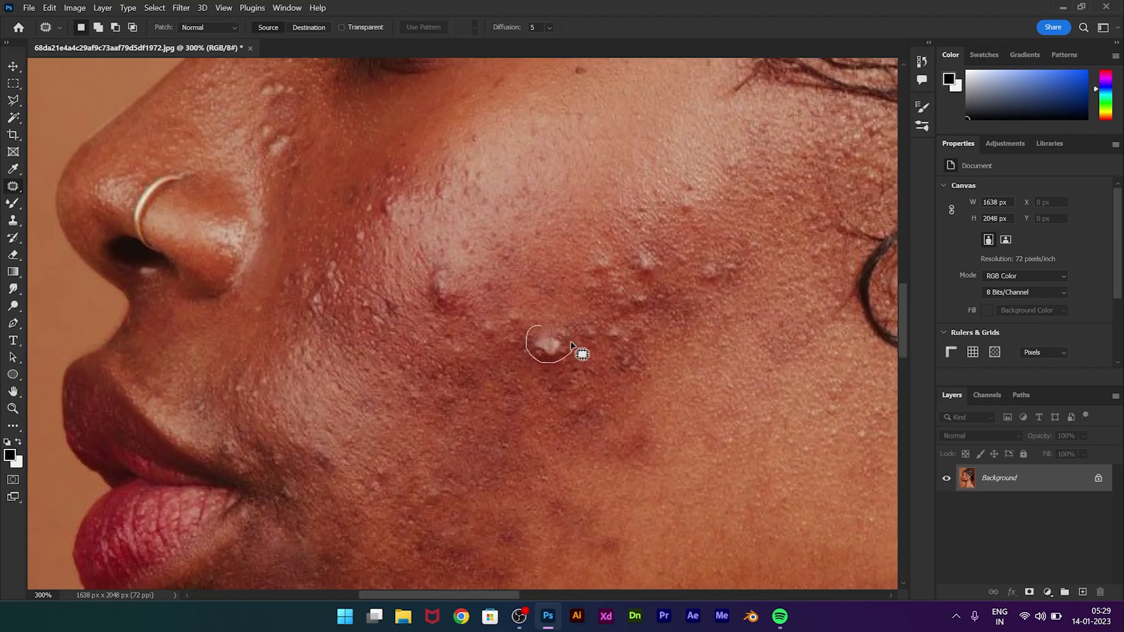
left_click_drag(586, 392, 573, 422)
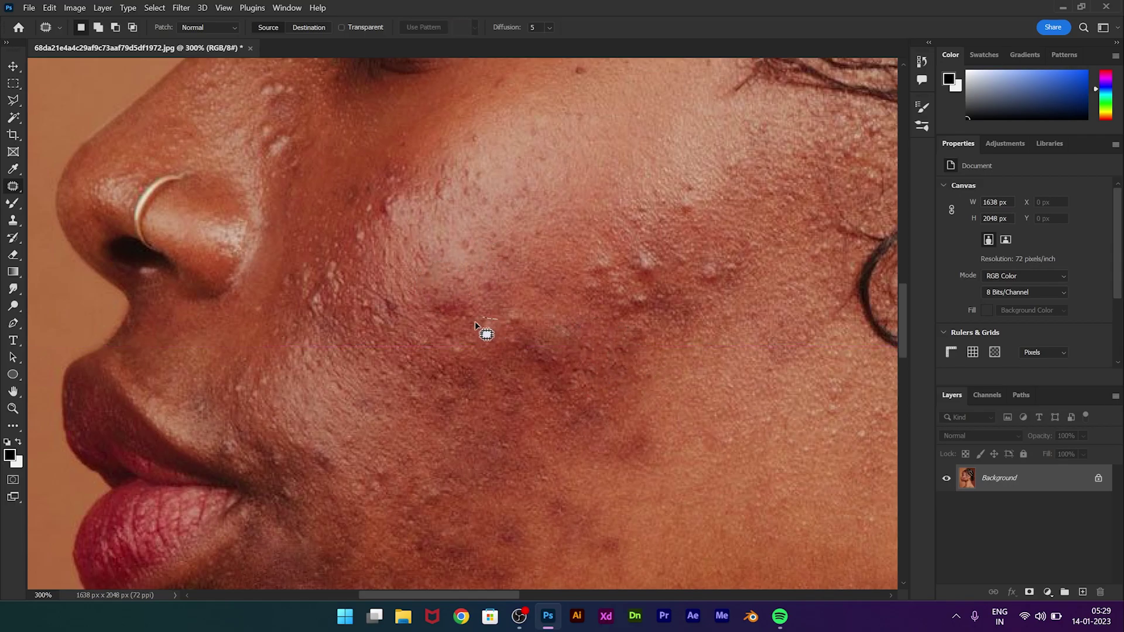
left_click_drag(484, 326, 485, 324)
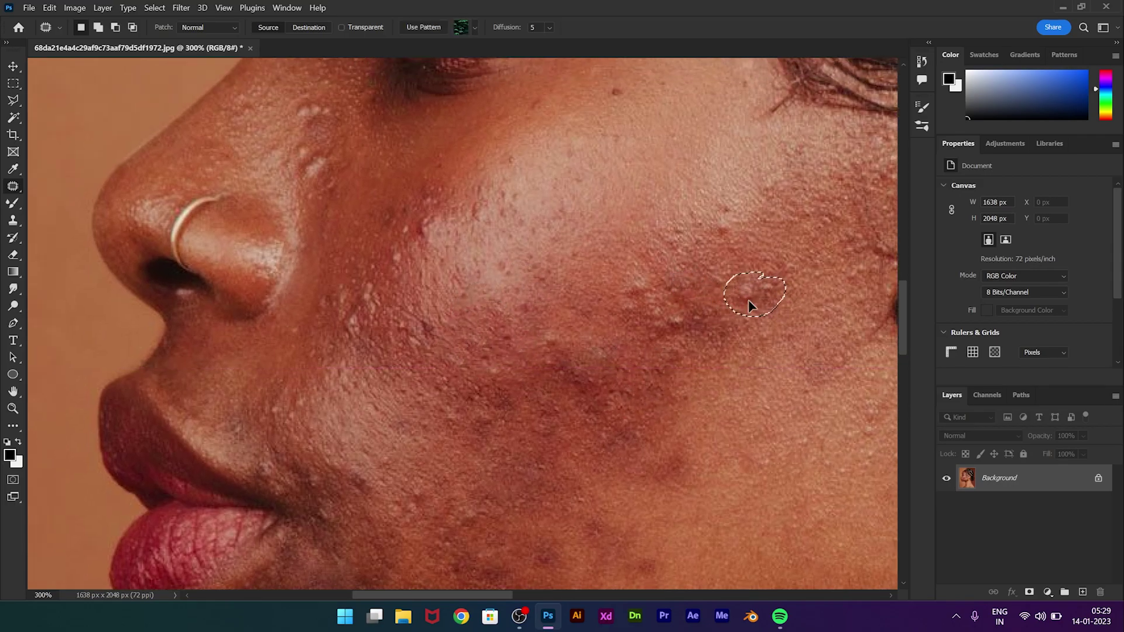
left_click_drag(579, 282, 588, 321)
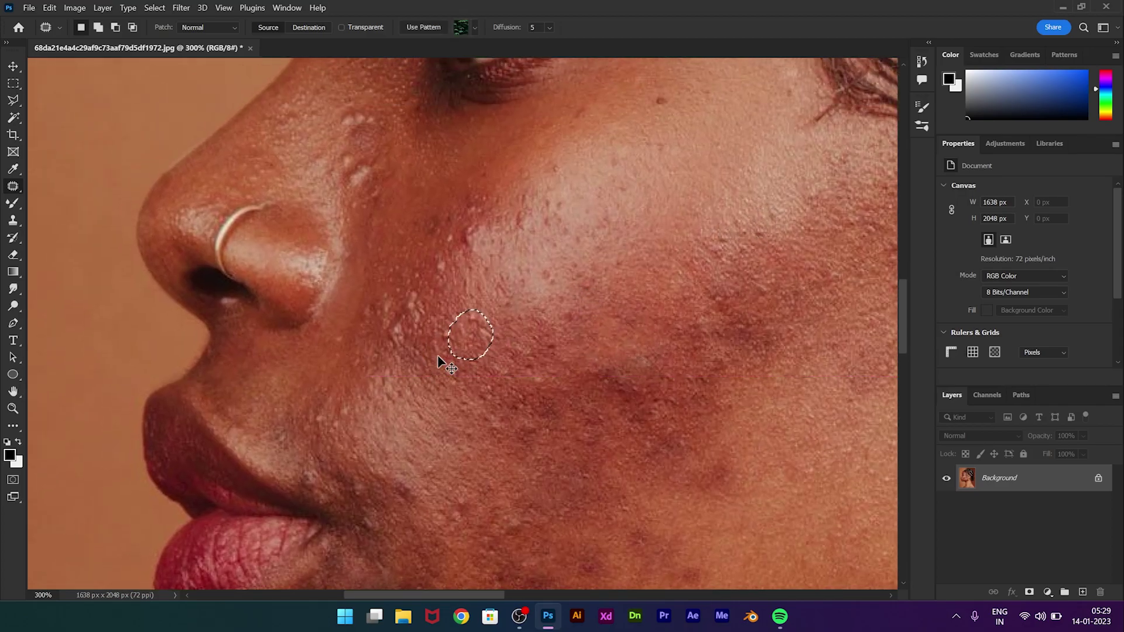
left_click_drag(430, 337, 437, 319)
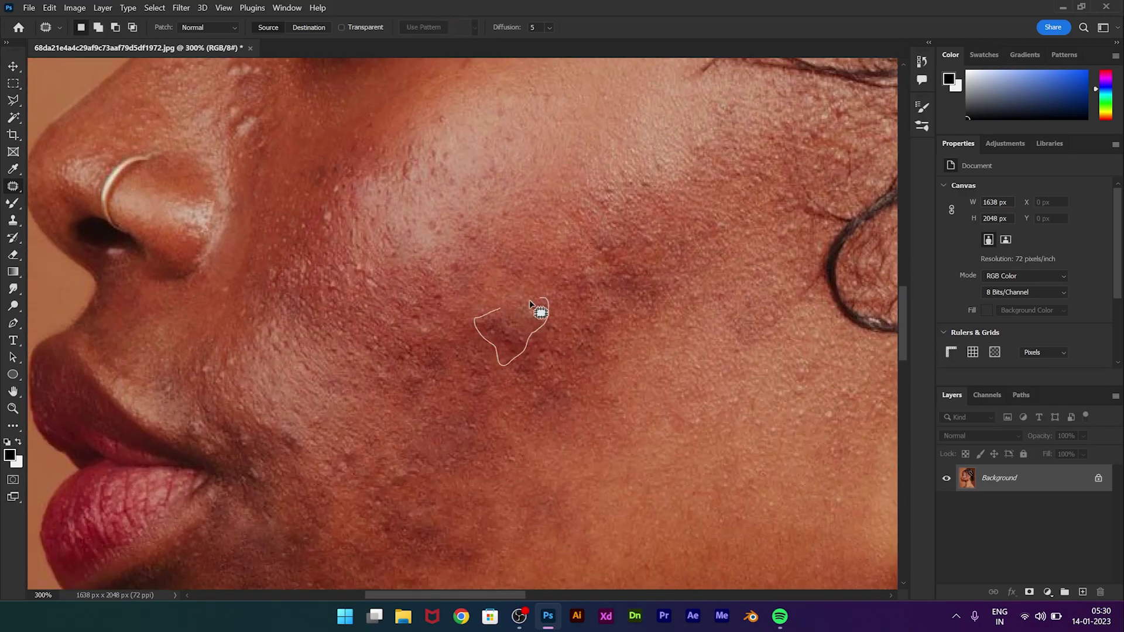
mouse_move(354, 291)
left_mouse_down()
mouse_move(373, 329)
mouse_move(558, 369)
left_mouse_up()
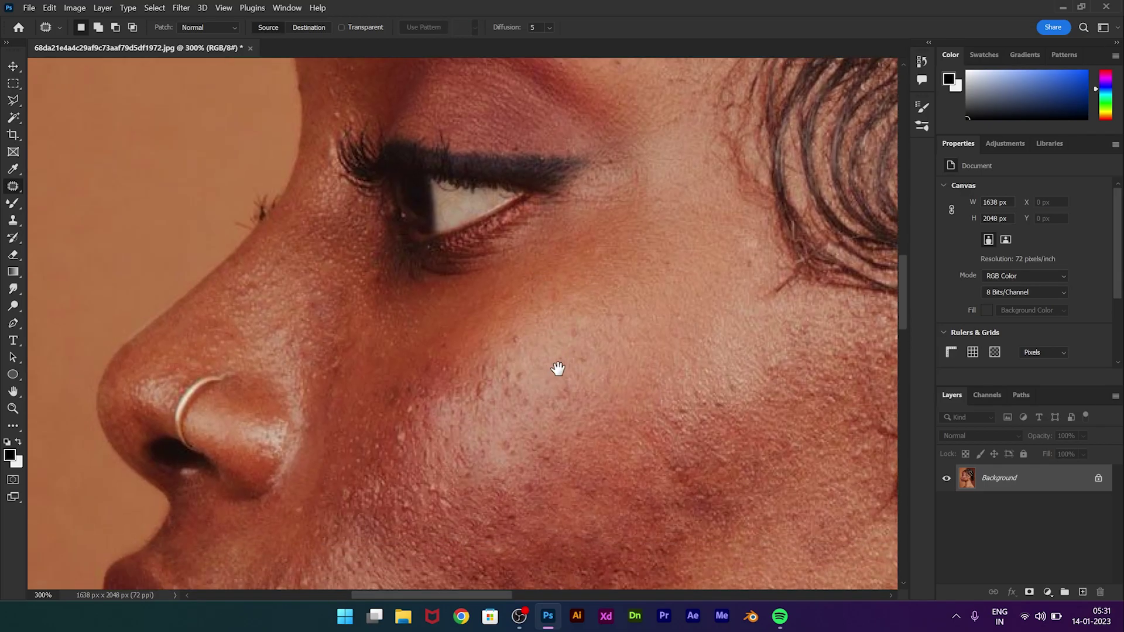
Patch a blemish below the eye and one on the forehead.
scroll(561, 282, "down", 2)
left_click_drag(435, 326, 466, 345)
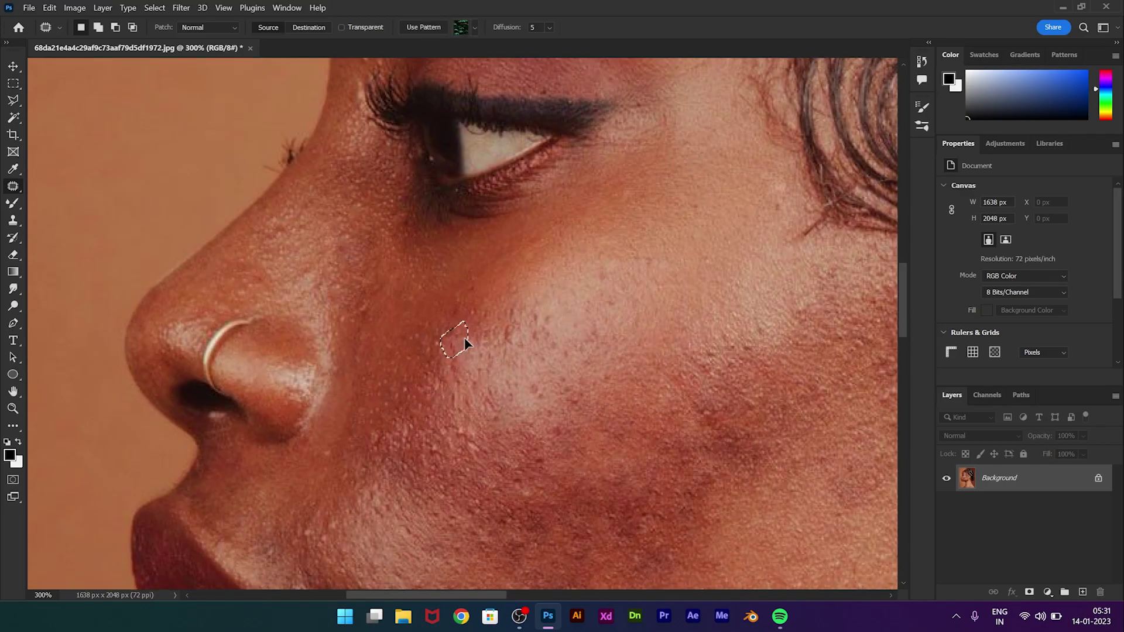
scroll(579, 389, "up", 5)
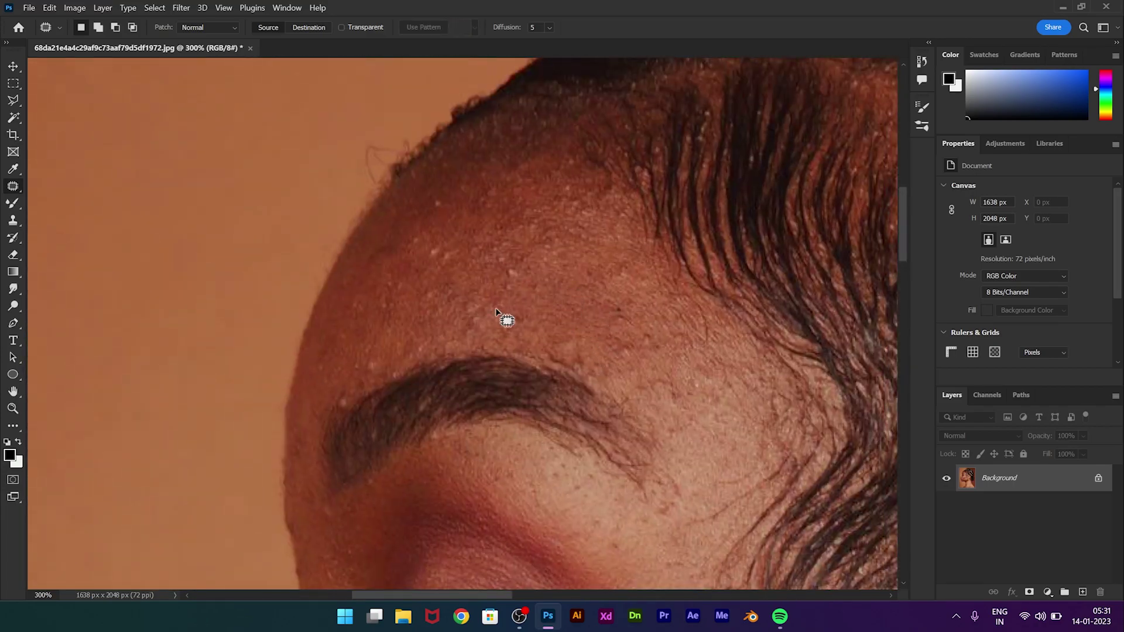
scroll(404, 345, "up", 1)
scroll(497, 316, "up", 1)
scroll(536, 352, "up", 1)
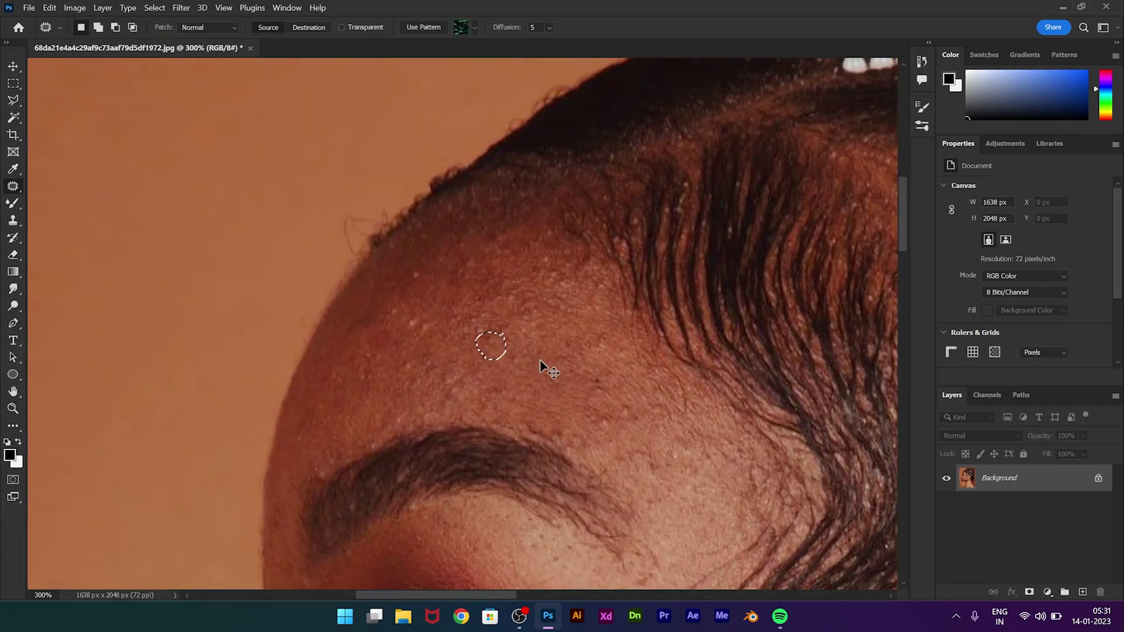
scroll(521, 360, "up", 1)
scroll(420, 317, "up", 1)
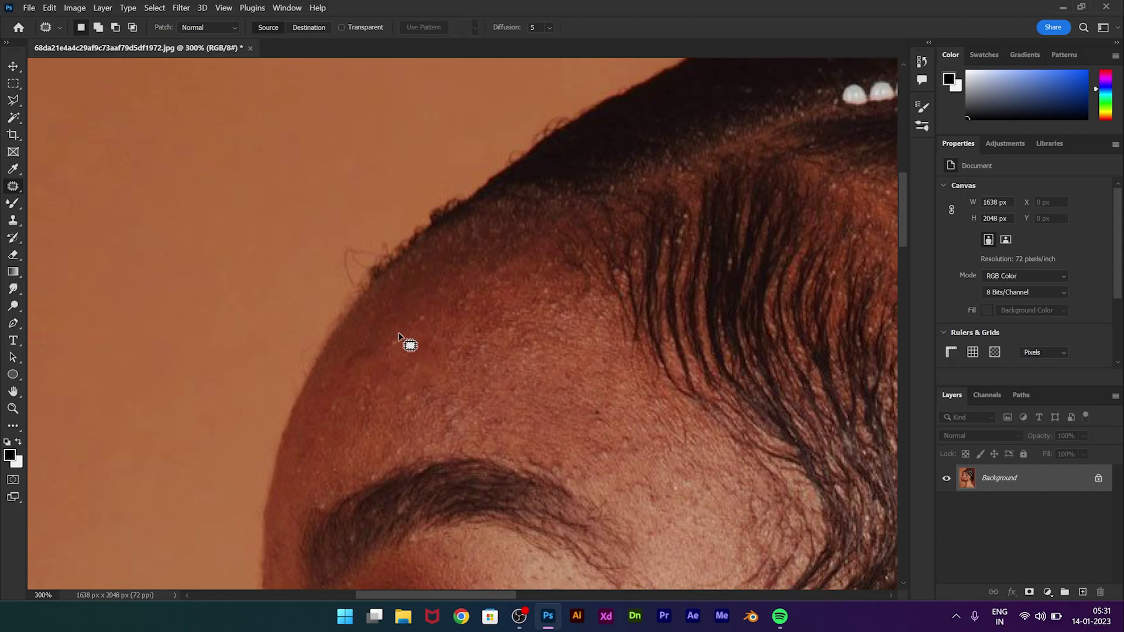
scroll(398, 336, "down", 2)
scroll(549, 350, "right", 3)
mouse_move(561, 358)
left_mouse_down()
mouse_move(585, 328)
mouse_move(479, 342)
left_mouse_up()
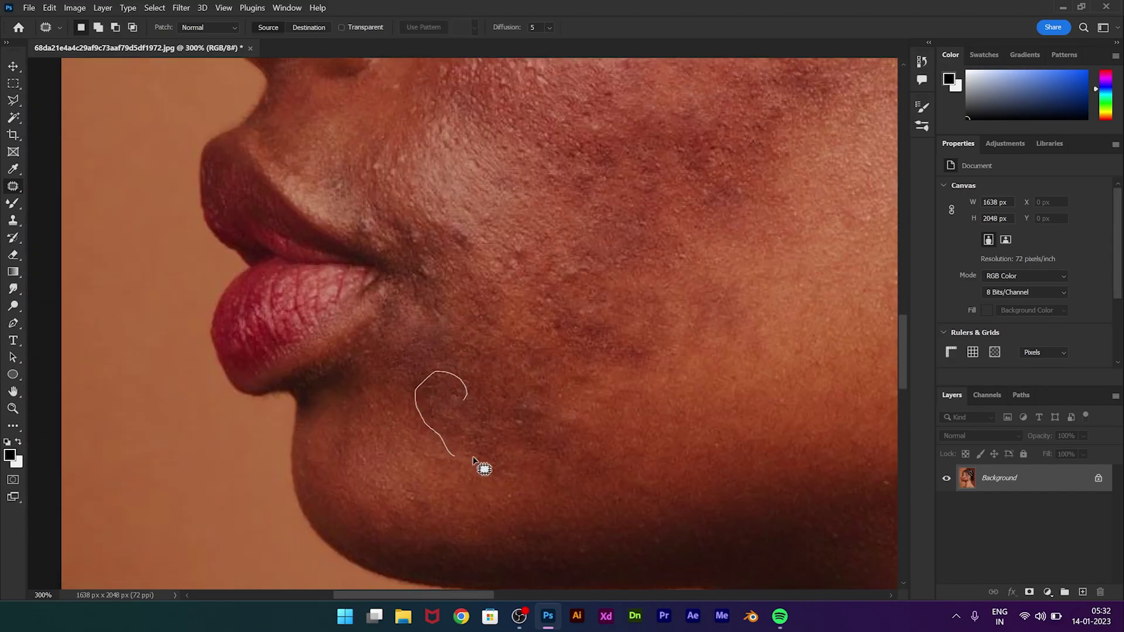
Patch the dark cheek spot and the dark area at the mouth corner.
left_click_drag(535, 397, 610, 414)
scroll(610, 414, "up", 1)
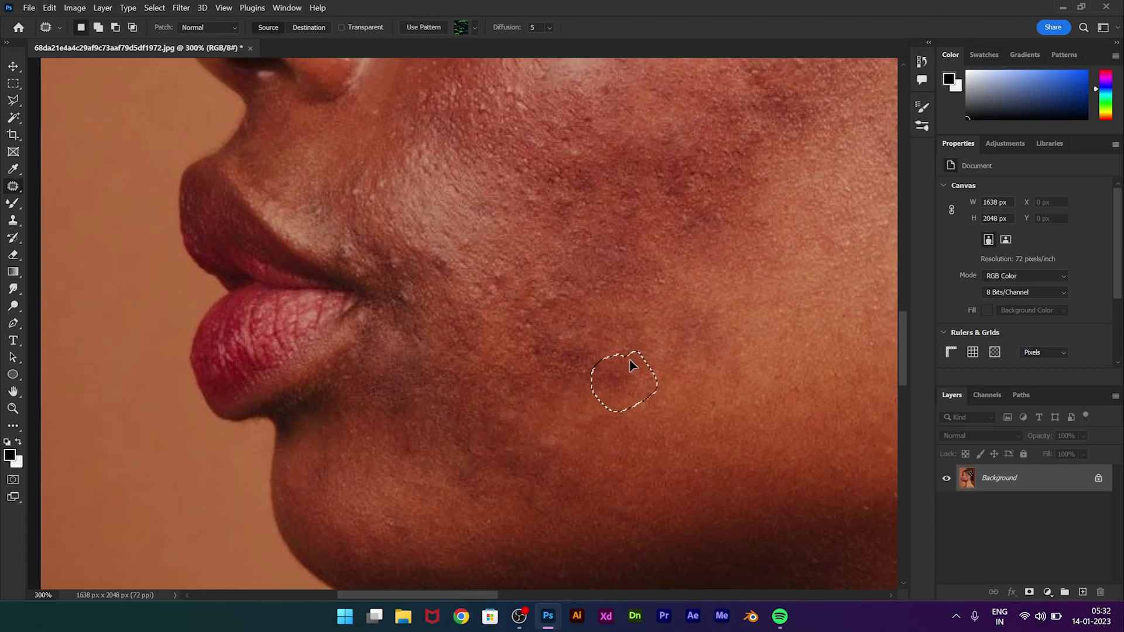
left_click_drag(632, 364, 638, 304)
scroll(586, 305, "up", 1)
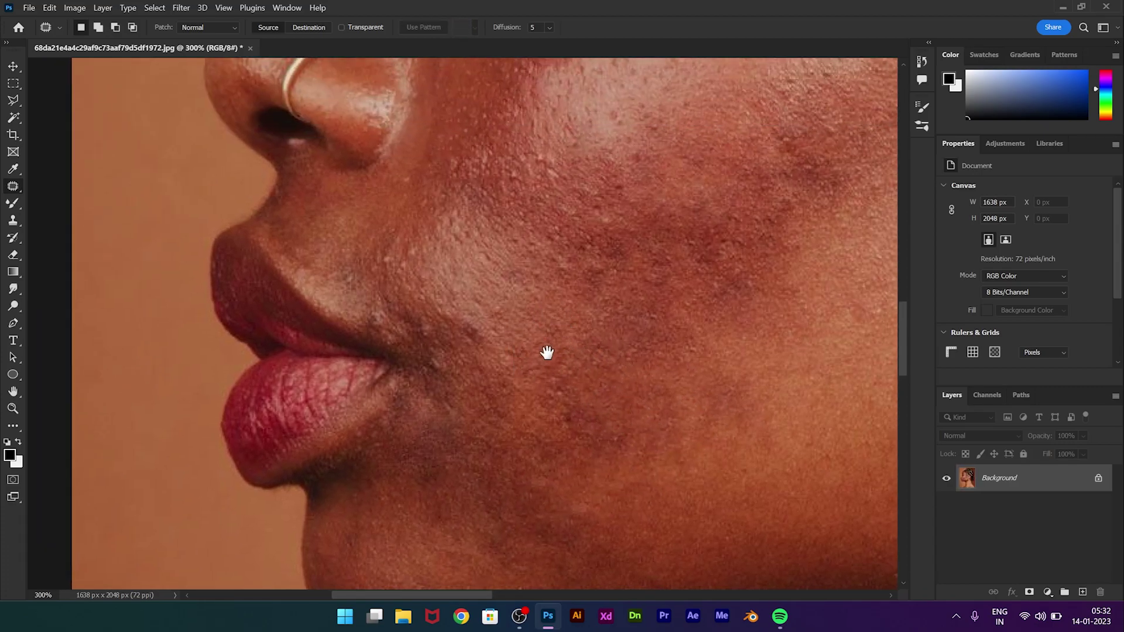
left_click_drag(546, 352, 552, 408)
left_click_drag(439, 407, 447, 415)
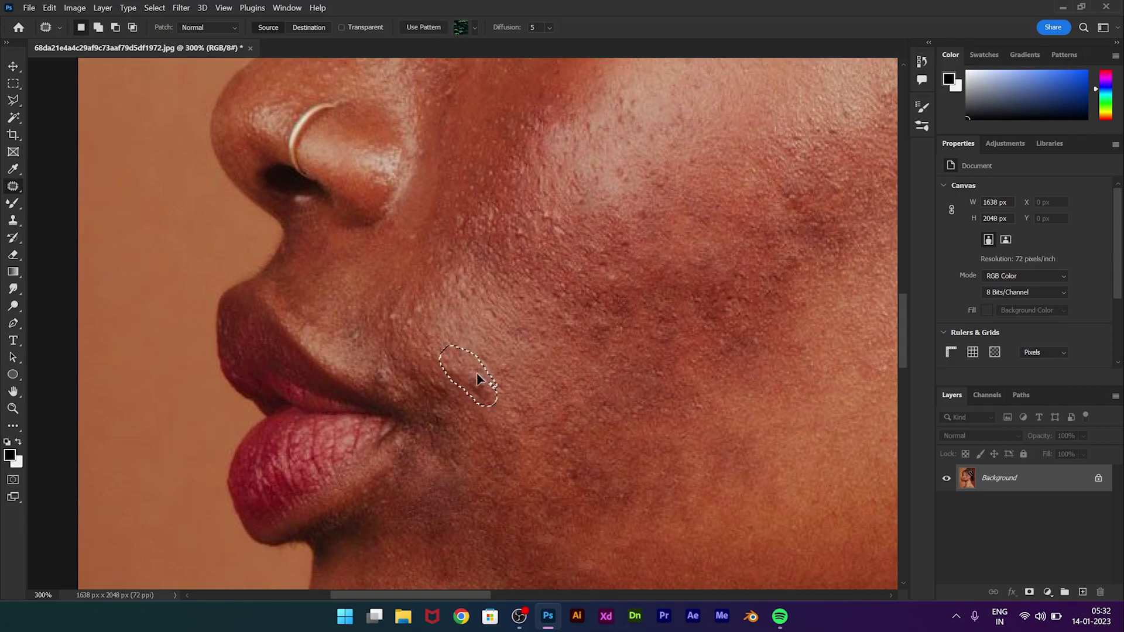
left_click_drag(477, 377, 384, 377)
scroll(527, 367, "down", 1)
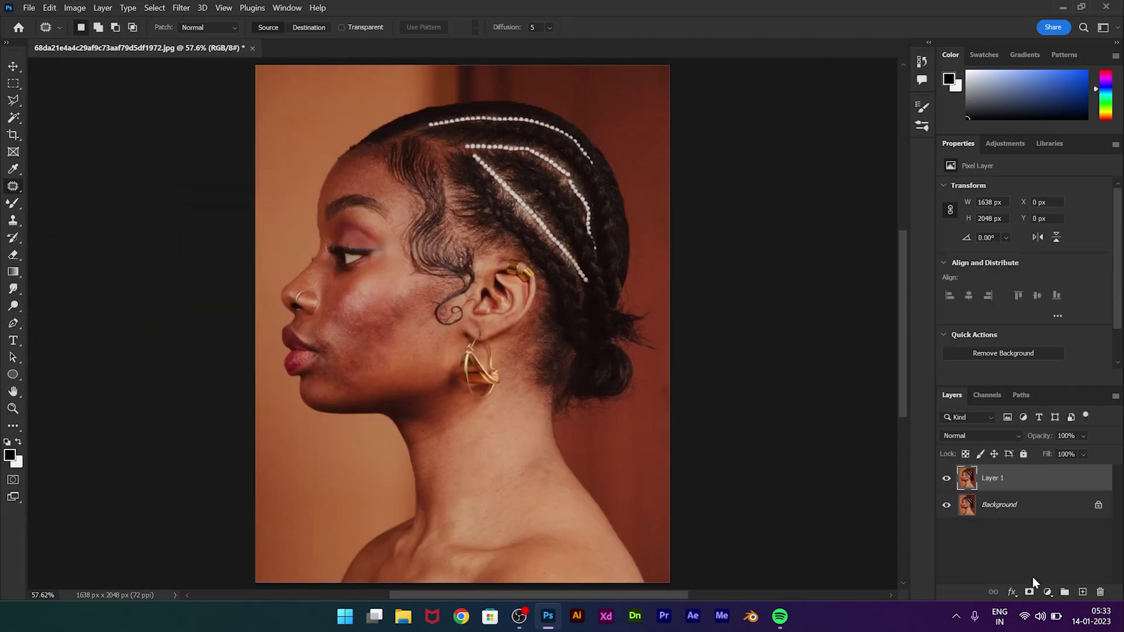
Duplicate Layer 1 and apply Image to the copy with Subtract blending.
key("ctrl+j")
key("v")
left_click(75, 7)
left_click(100, 188)
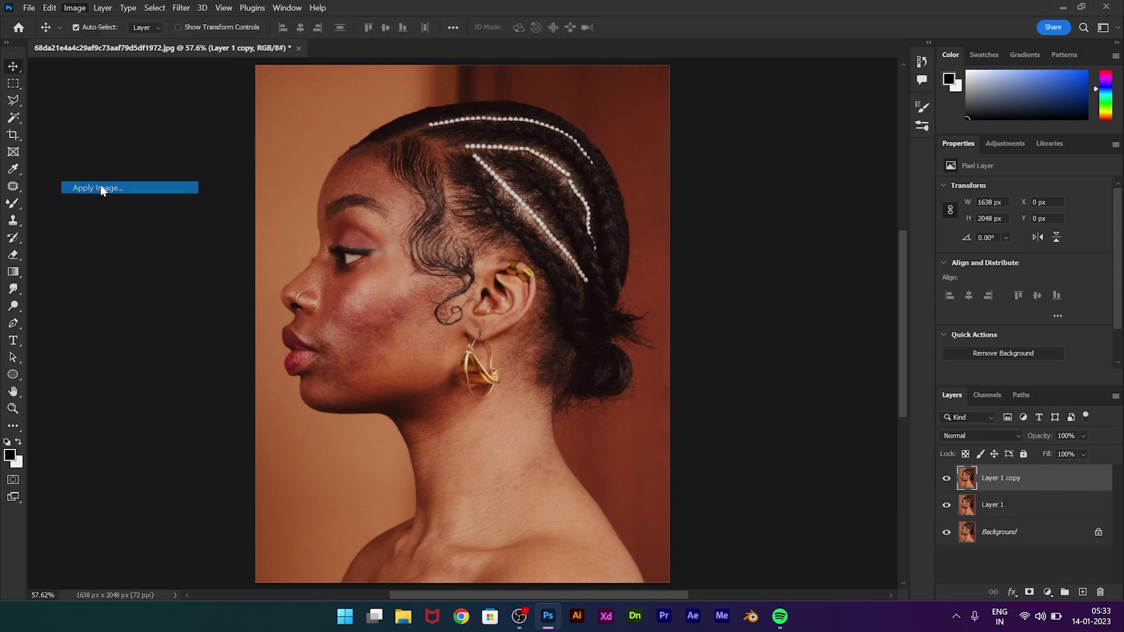
left_click(463, 293)
left_click(469, 446)
left_click(673, 158)
left_click(981, 435)
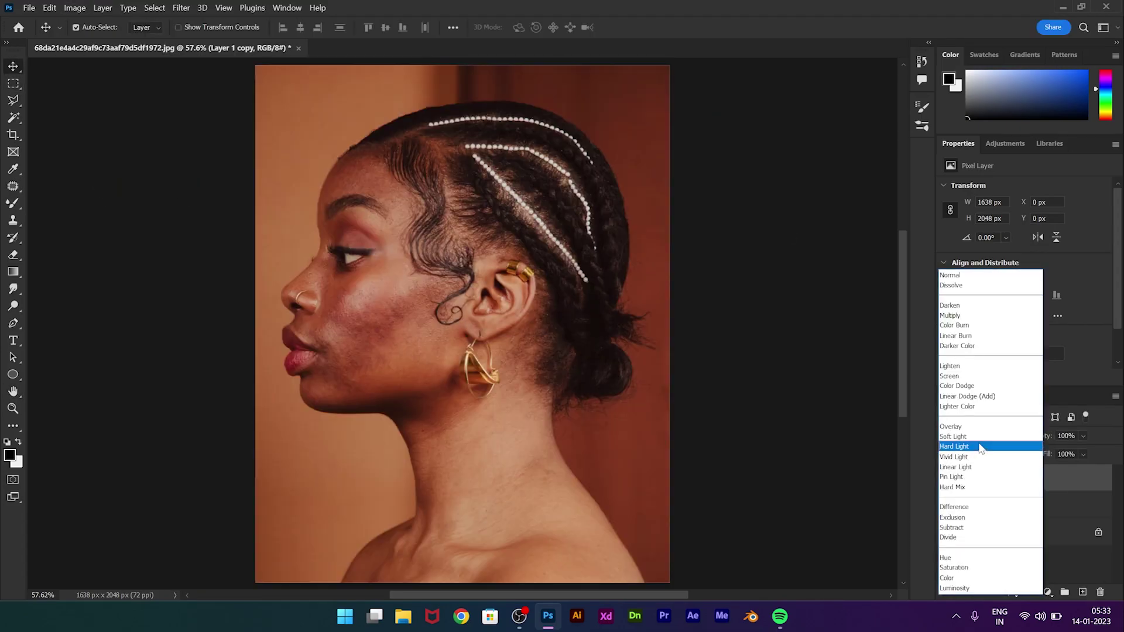
Hide the detail layer and Gaussian Blur Layer 1 at a 6.8 px radius.
left_click(946, 478)
left_click(995, 505)
left_click(181, 8)
left_click(199, 176)
left_click(375, 229)
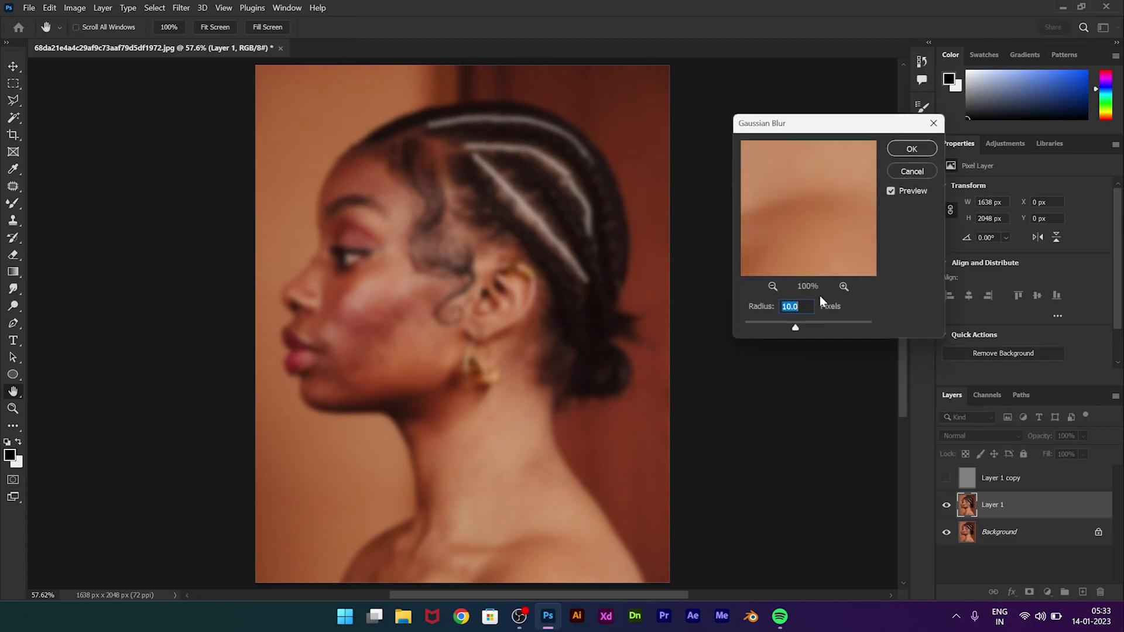
left_click(844, 286)
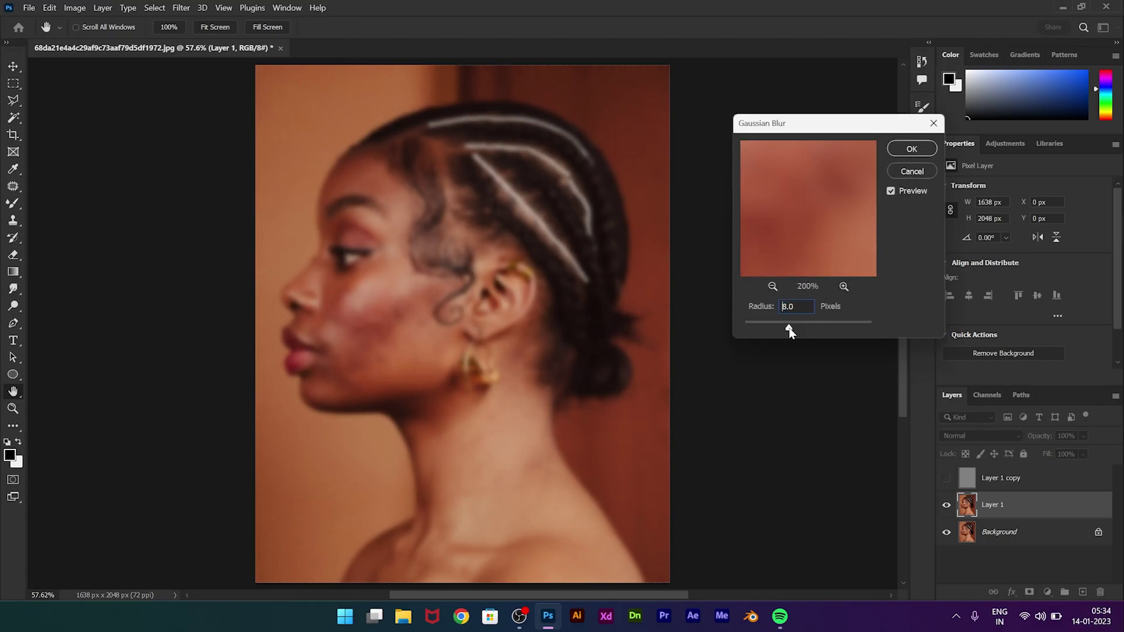
left_click_drag(789, 330, 785, 332)
left_click(908, 149)
Re-apply Image subtracting Layer 1 on Background copy, set it to Linear Light, then hide it.
left_click(947, 477)
left_click(998, 479)
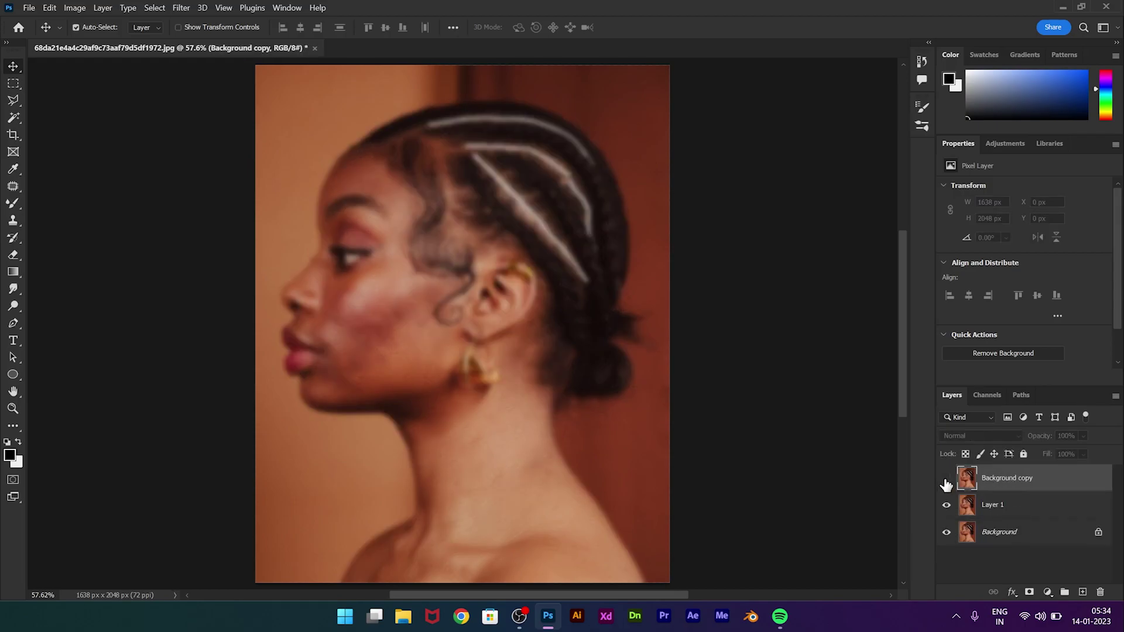
left_click(75, 7)
left_click(132, 188)
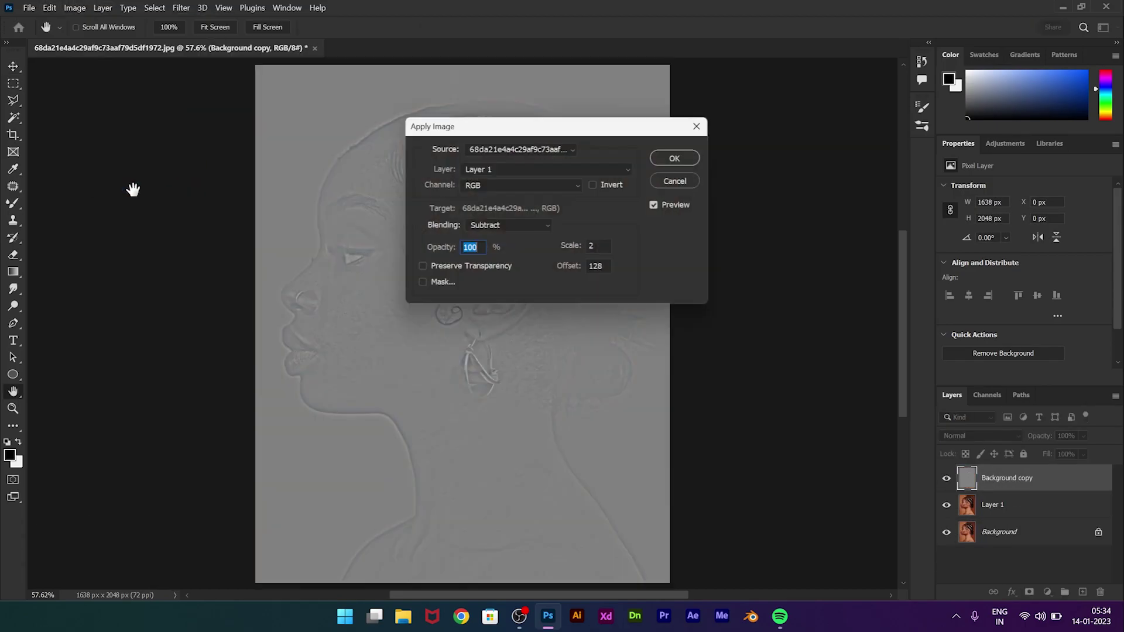
left_click(676, 158)
left_click(981, 436)
left_click(983, 428)
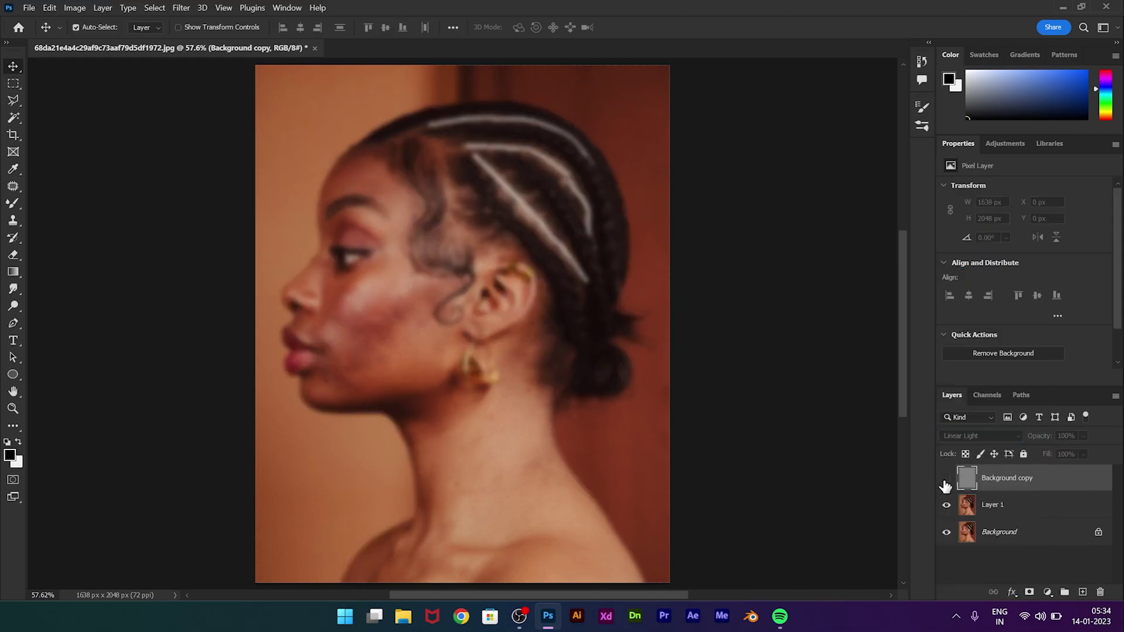
left_click(966, 503)
left_click(946, 479)
Set up the Mixer Brush at 10% wetness and size 100, zoomed in on the cheek.
type("b")
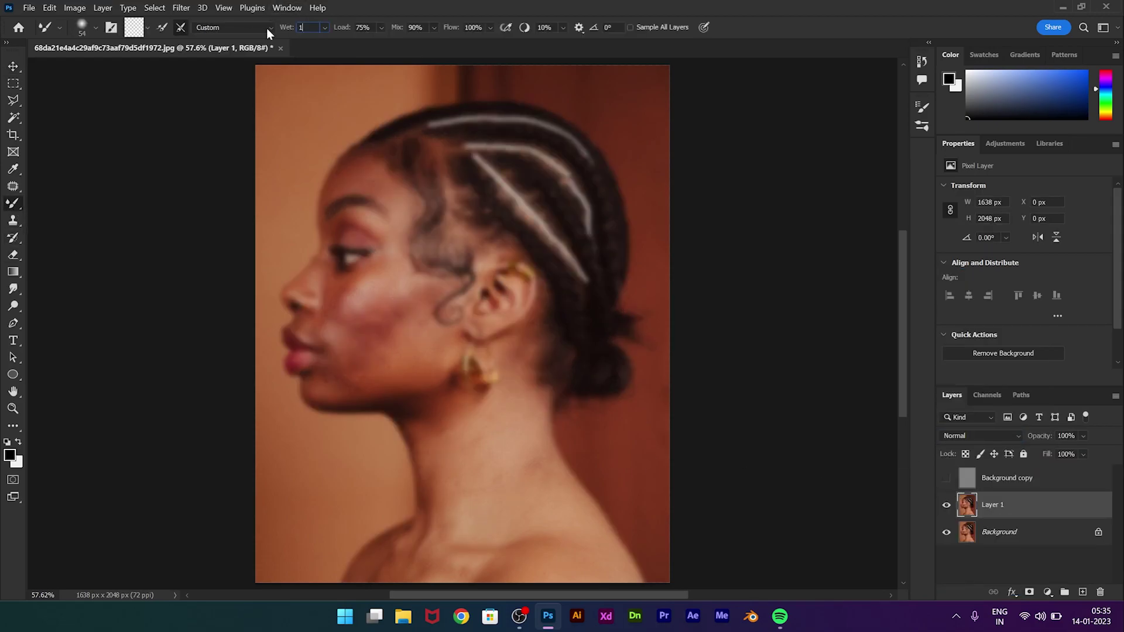
type("0")
left_click(362, 31)
key("ctrl+1")
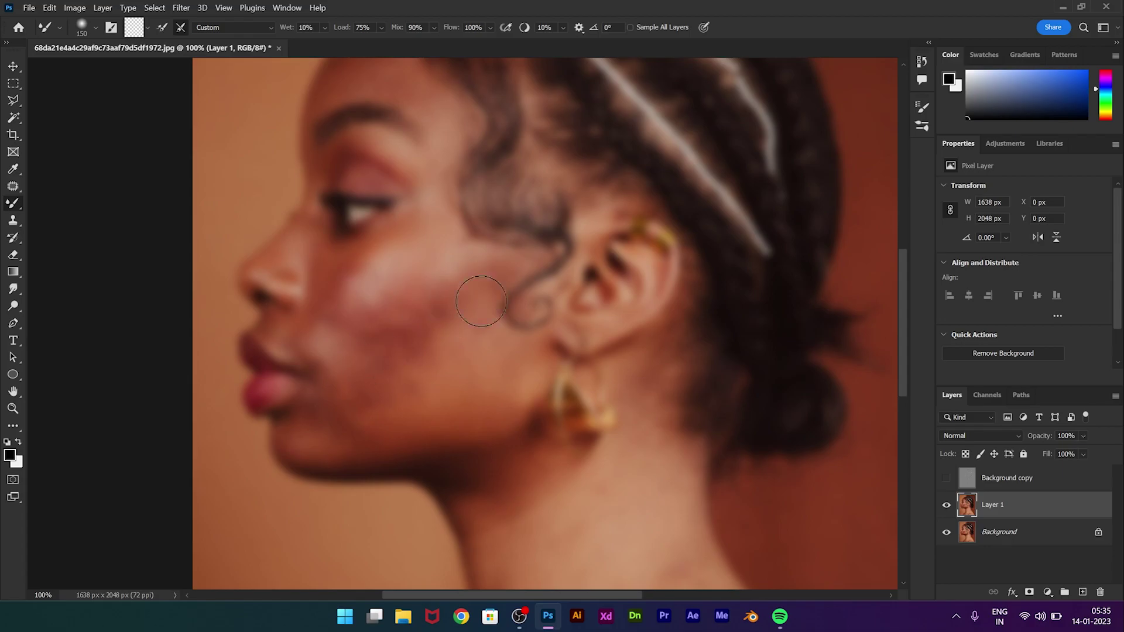
key("3")
key("ctrl+plus")
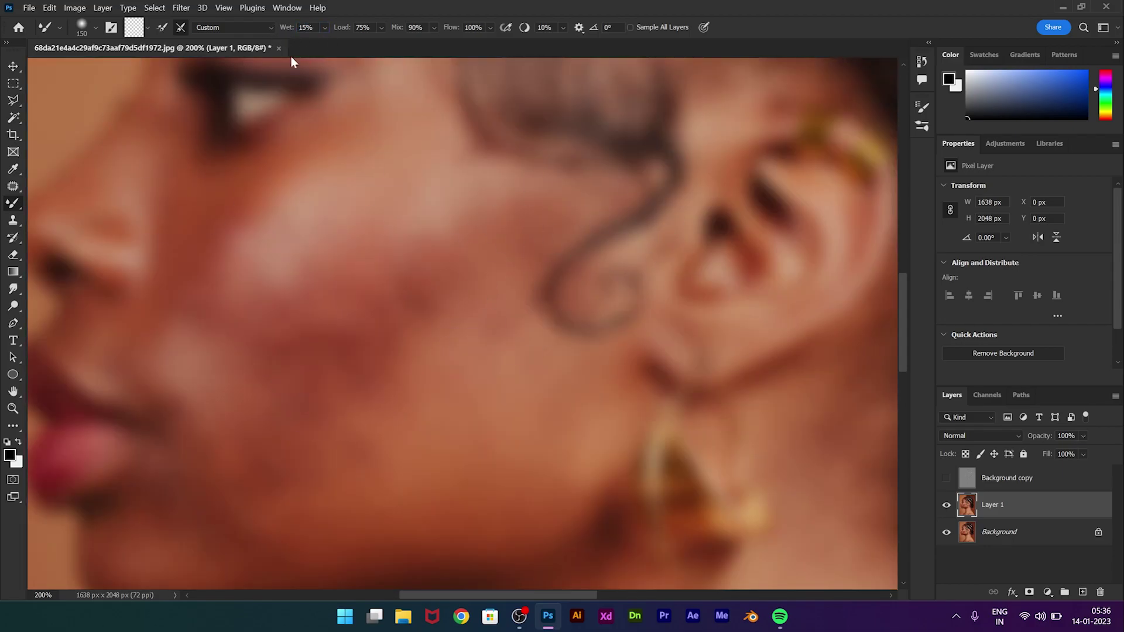
scroll(312, 372, "down", 2)
scroll(311, 372, "left", 2)
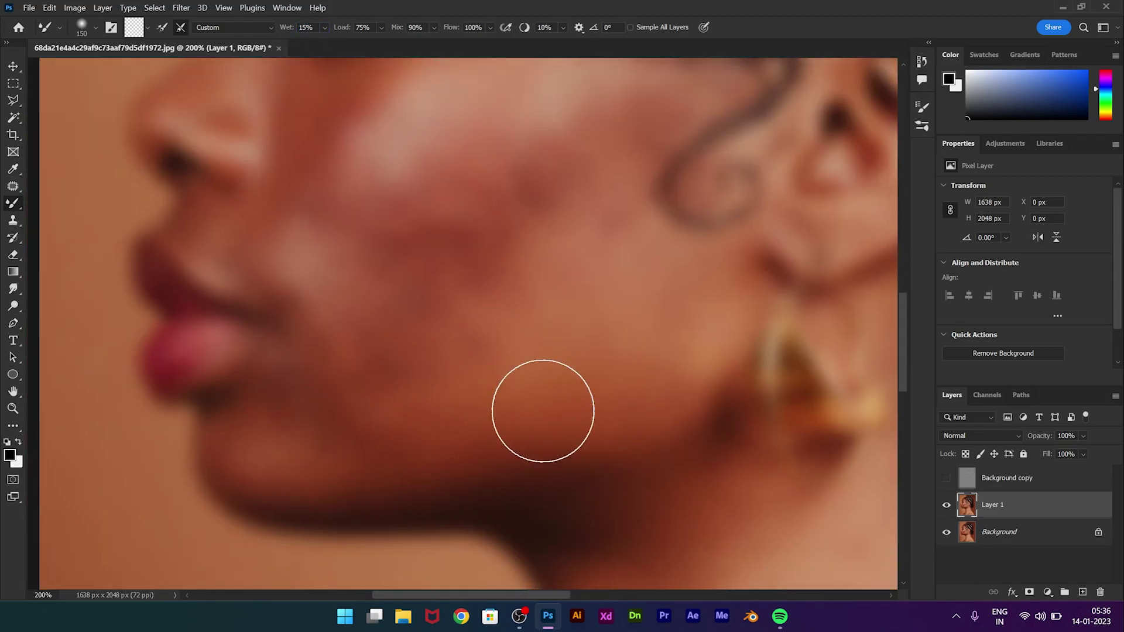
key("bracketleft")
key("bracketleft")
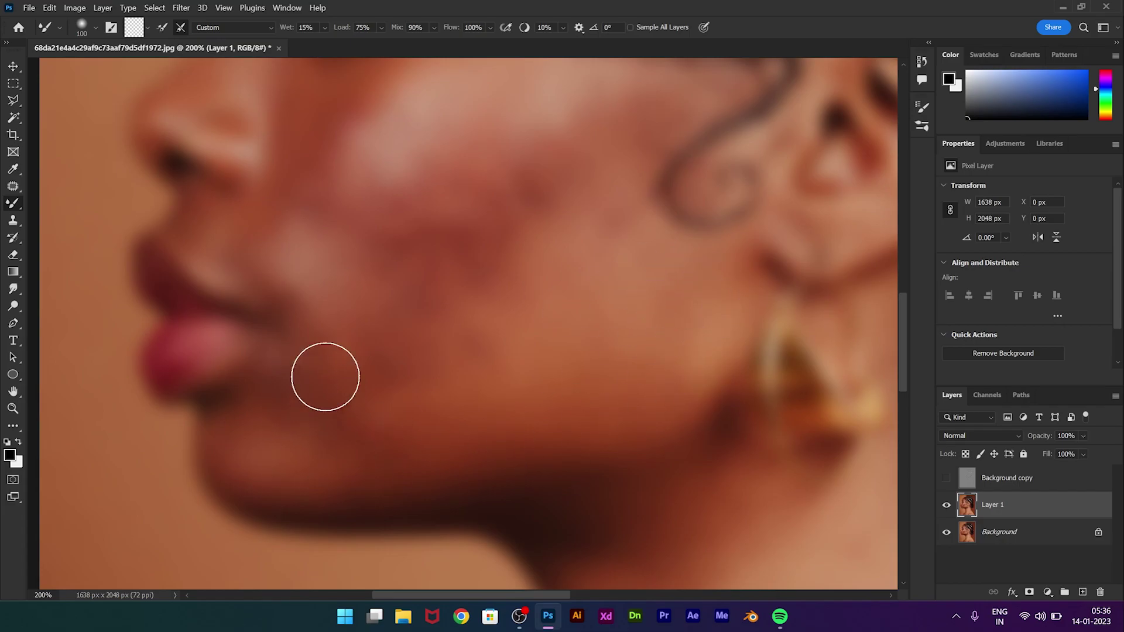
scroll(545, 307, "up", 2)
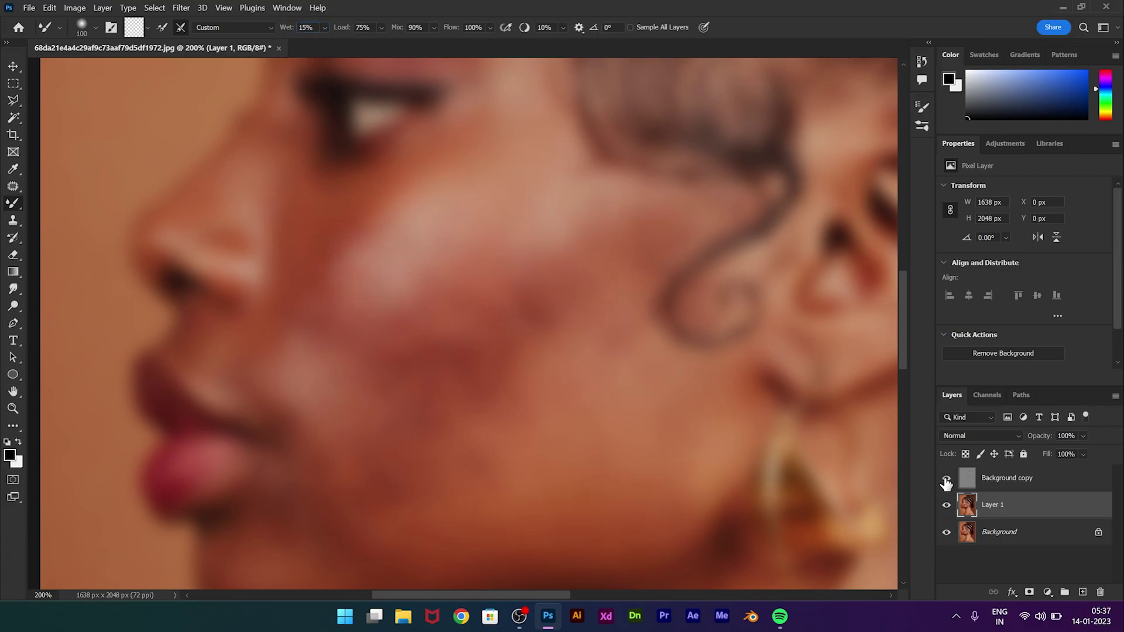
Show the Background copy detail layer and blend the cheek skin tones with the Mixer Brush.
key("ctrl+plus")
left_click_drag(287, 27, 291, 41)
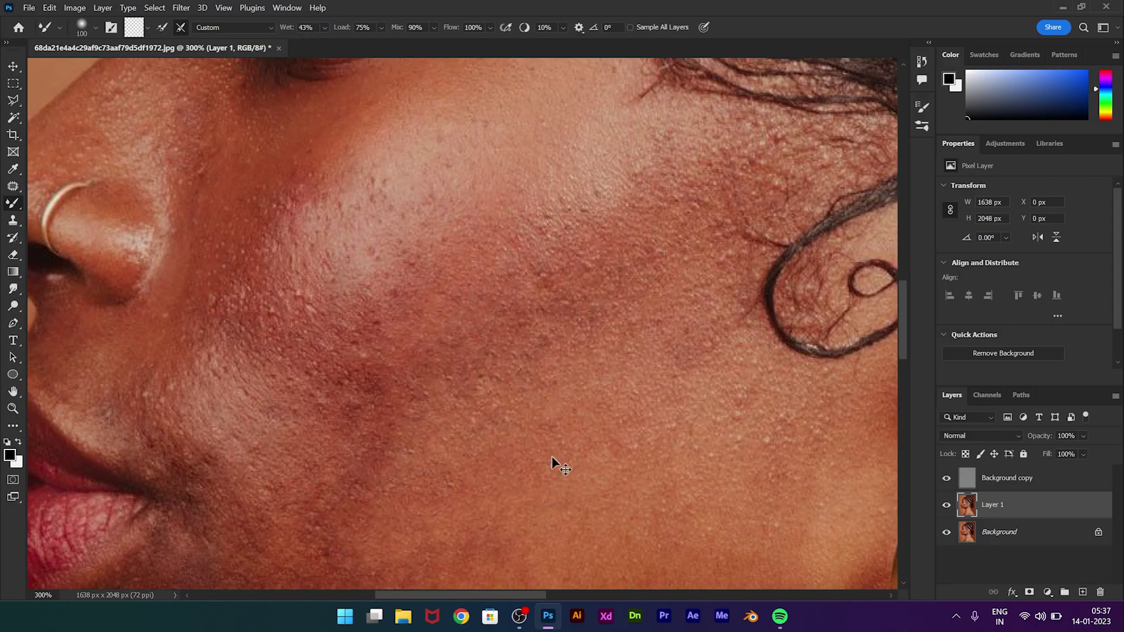
key("ctrl+minus")
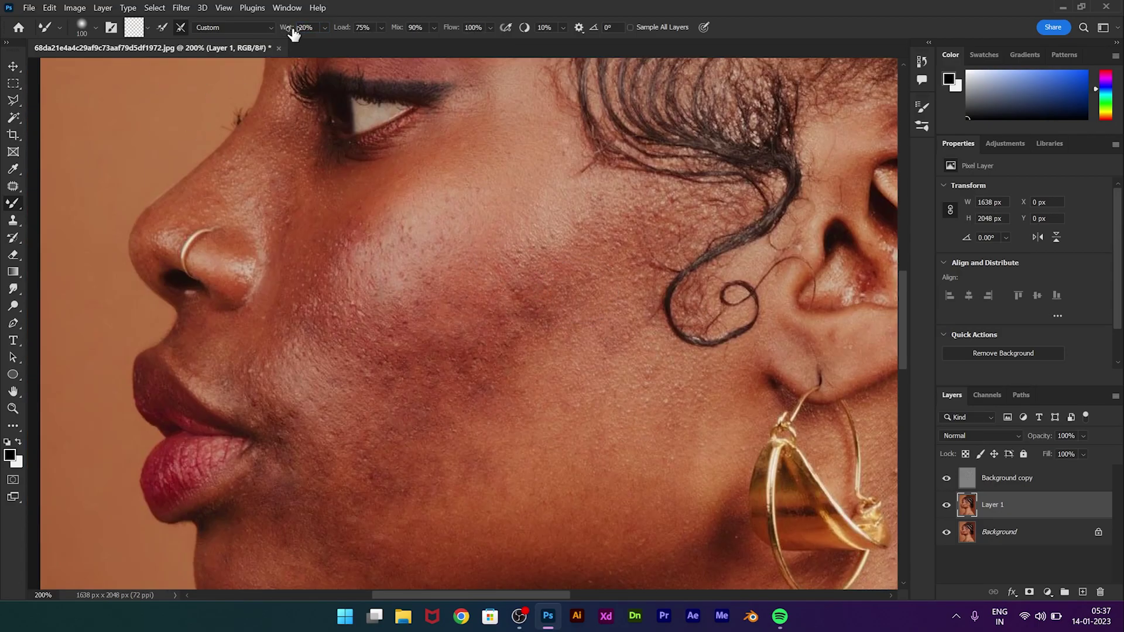
left_click_drag(292, 34, 298, 33)
scroll(484, 398, "down", 2)
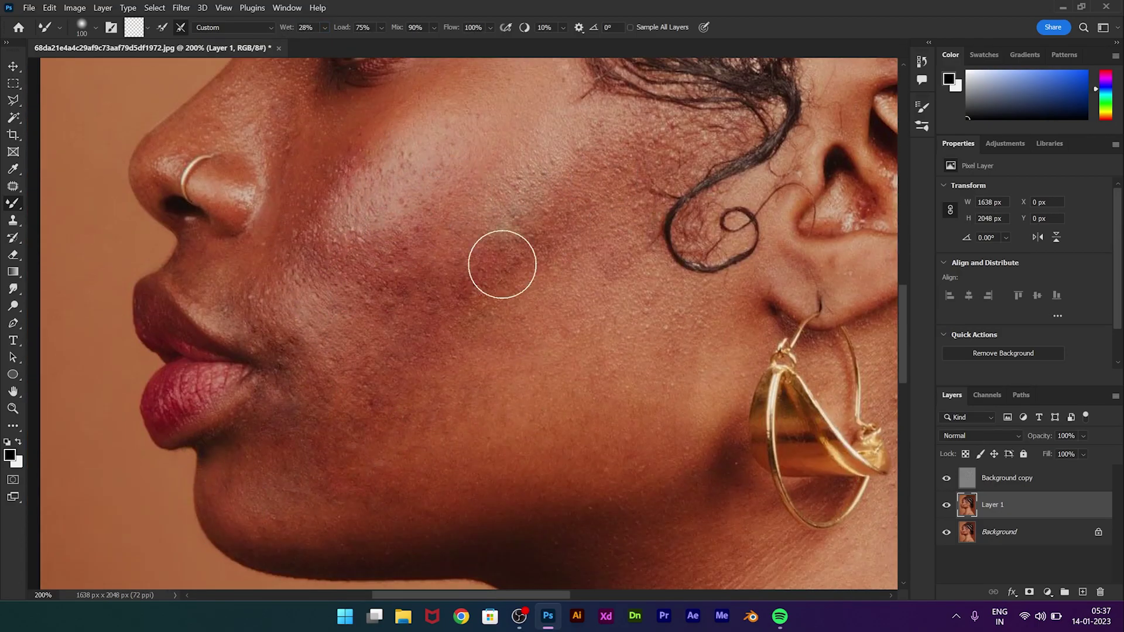
mouse_move(502, 264)
left_mouse_down()
mouse_move(535, 246)
mouse_move(468, 250)
left_mouse_up()
left_click_drag(586, 297, 586, 429)
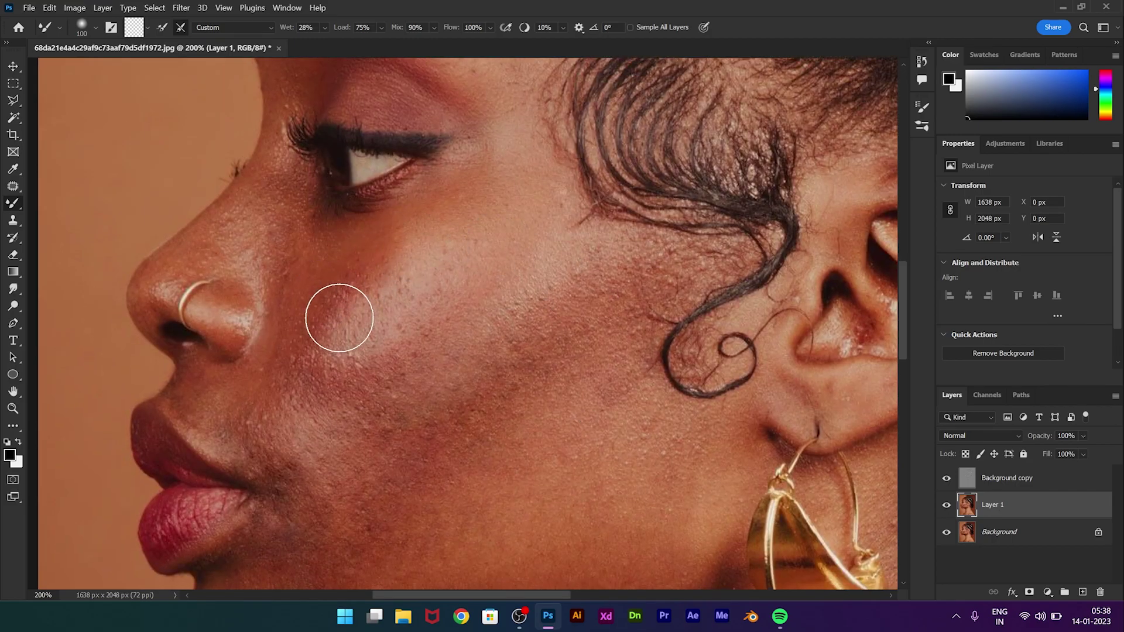
Set Mixer Brush wetness to 10% and keep evening out the cheek and jaw tones.
double_click(304, 27)
type("10")
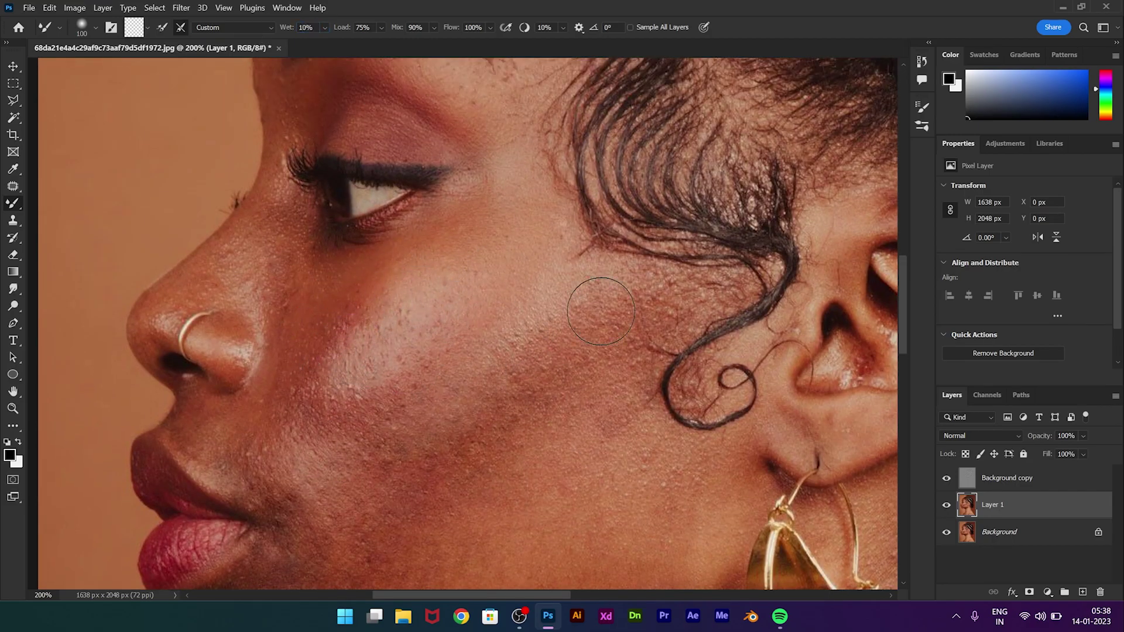
scroll(557, 389, "up", 3)
scroll(365, 181, "up", 1)
scroll(424, 341, "down", 2)
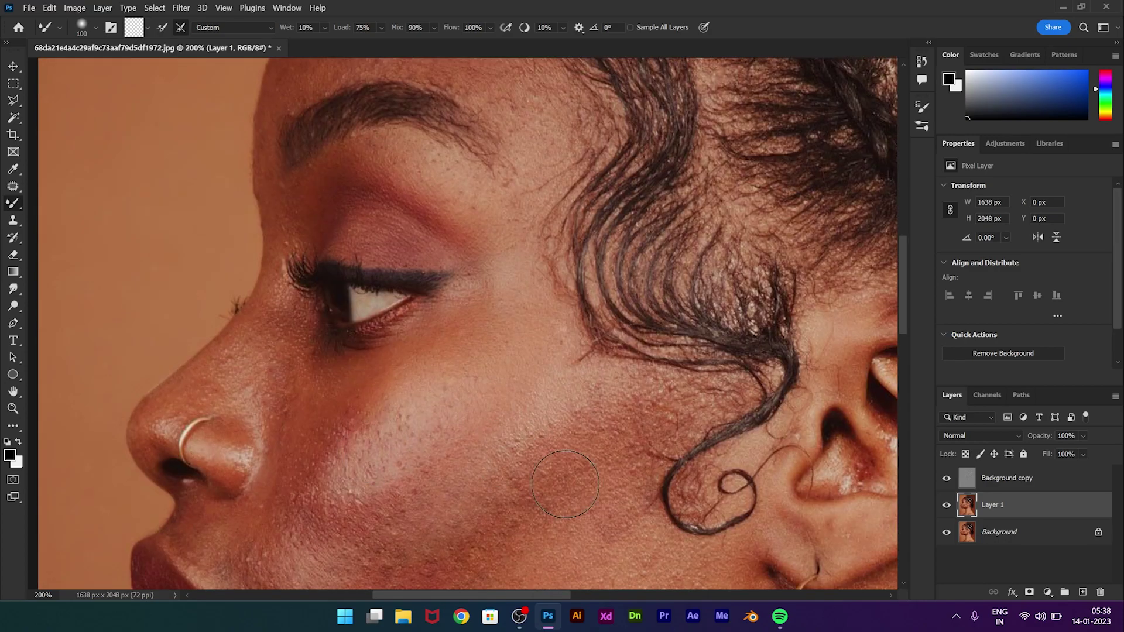
scroll(642, 175, "down", 4)
scroll(642, 176, "left", 1)
scroll(636, 363, "down", 1)
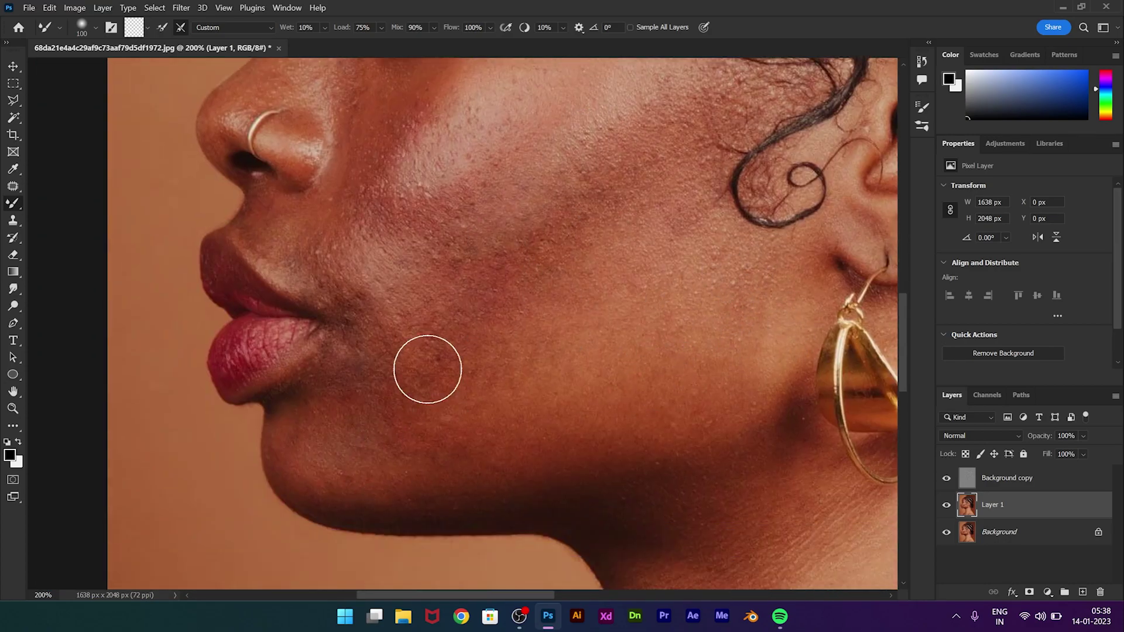
scroll(427, 369, "up", 2)
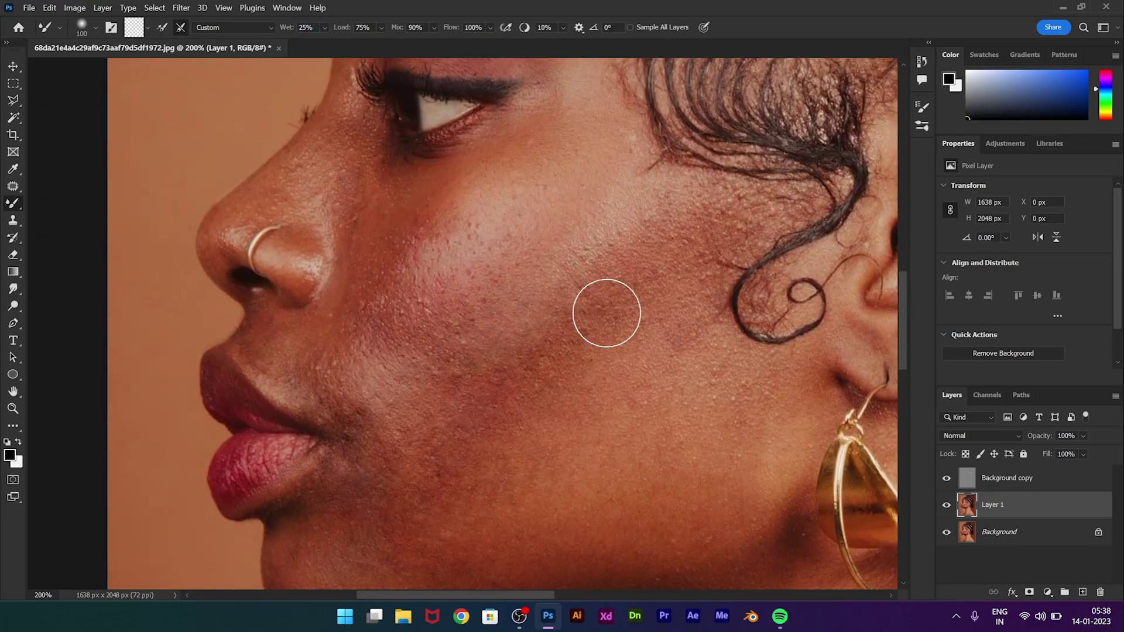
scroll(728, 382, "down", 1)
scroll(586, 263, "up", 4)
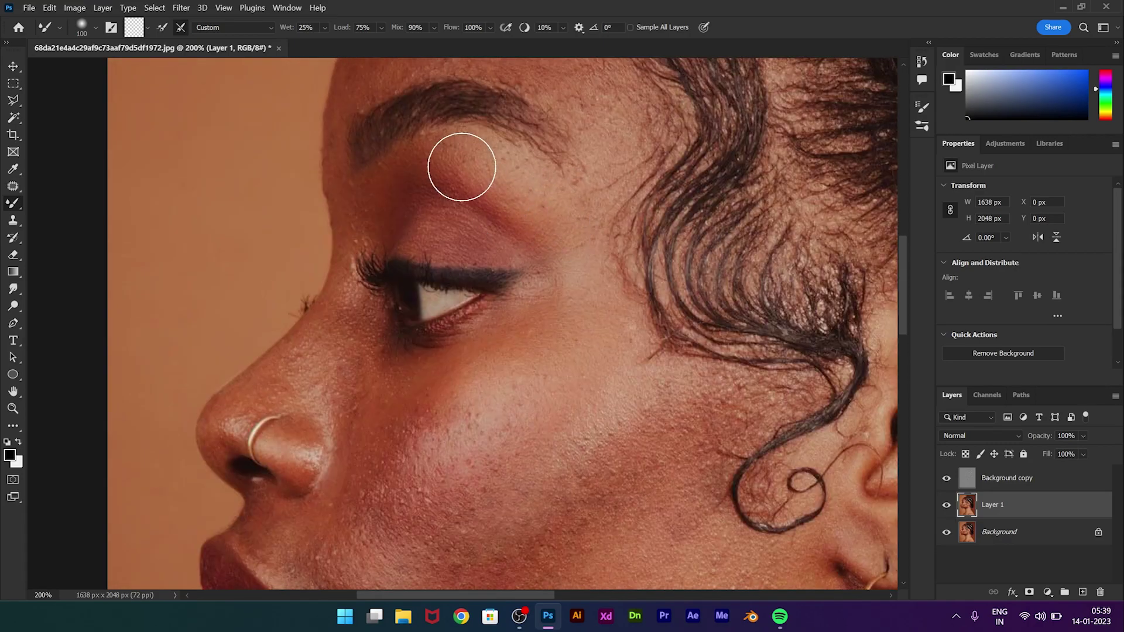
scroll(410, 199, "up", 3)
scroll(380, 227, "down", 3)
scroll(364, 473, "down", 3)
scroll(369, 470, "down", 2)
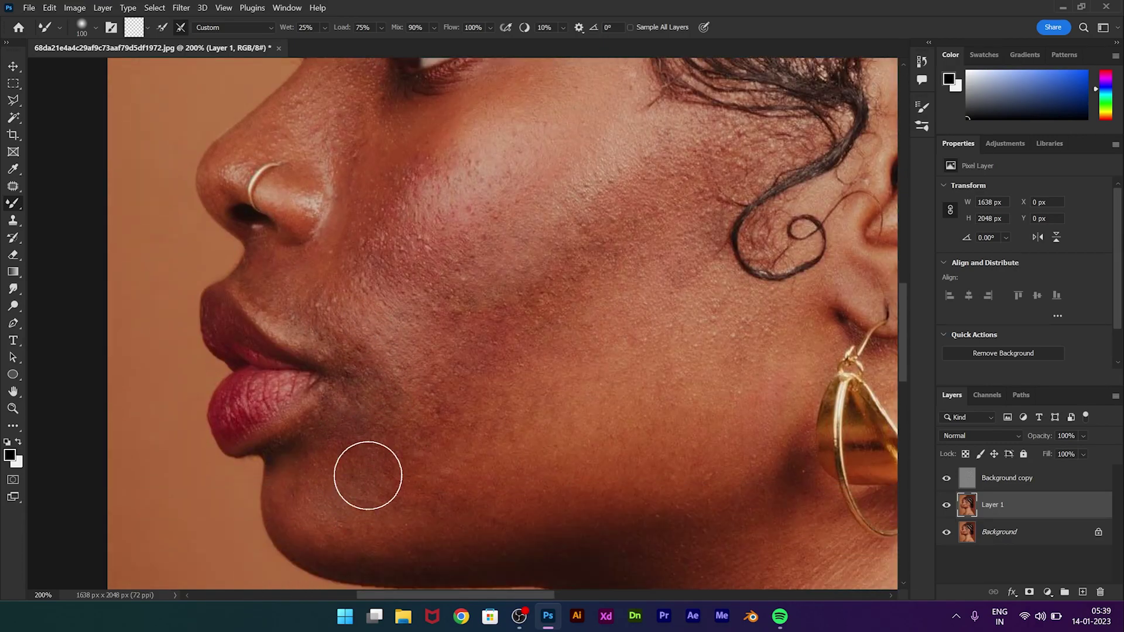
scroll(527, 457, "down", 5)
scroll(540, 391, "down", 2)
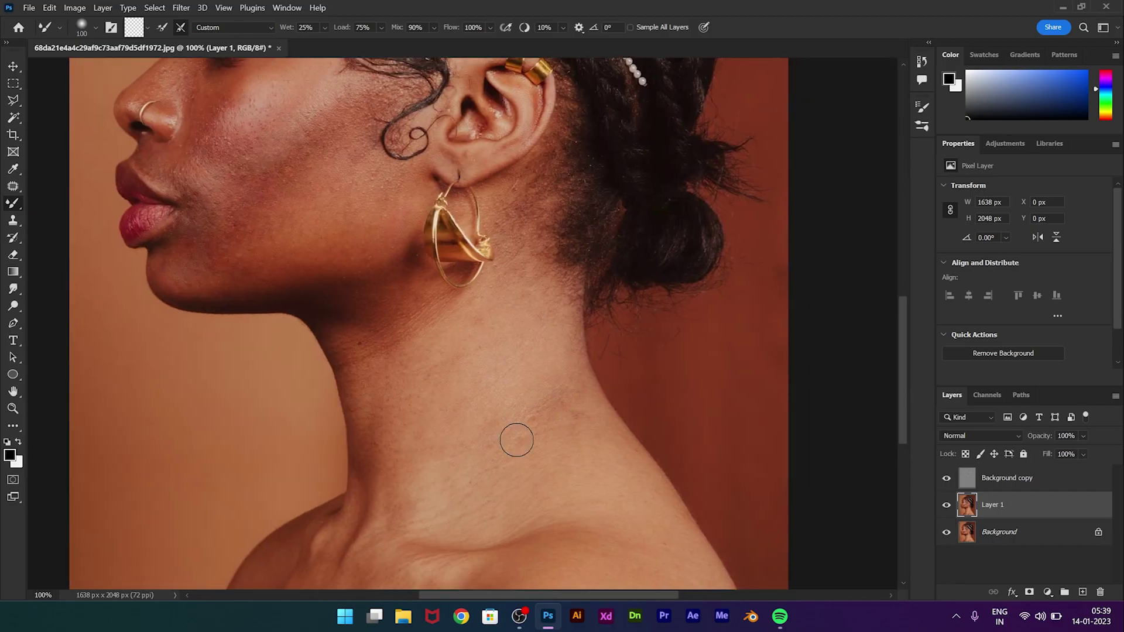
scroll(552, 393, "up", 4)
scroll(422, 403, "left", 2)
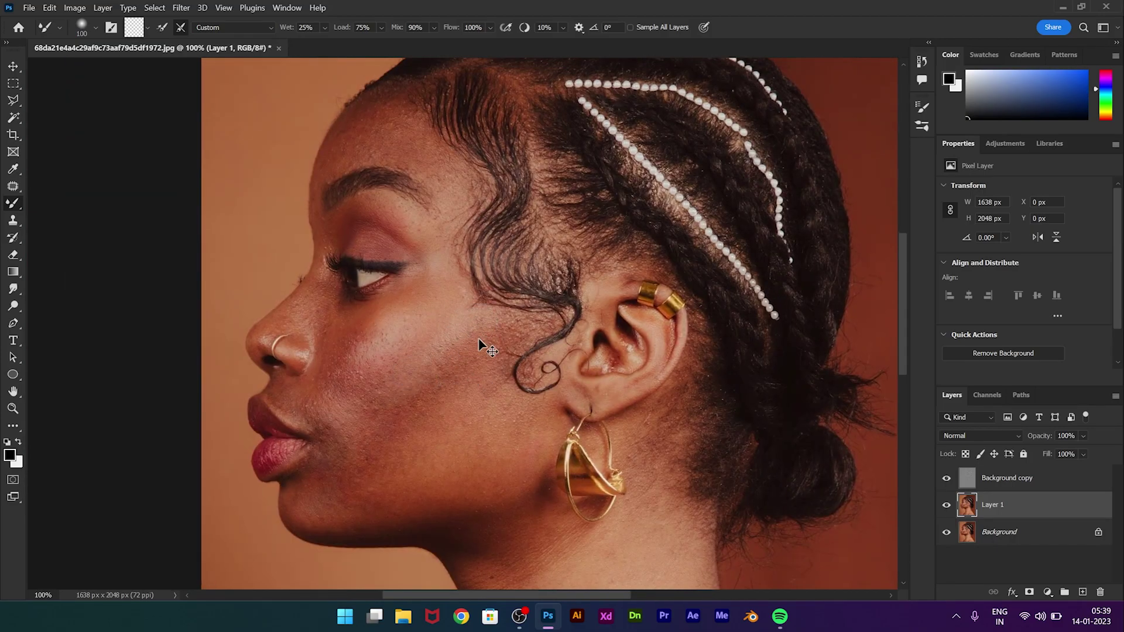
scroll(479, 344, "up", 3)
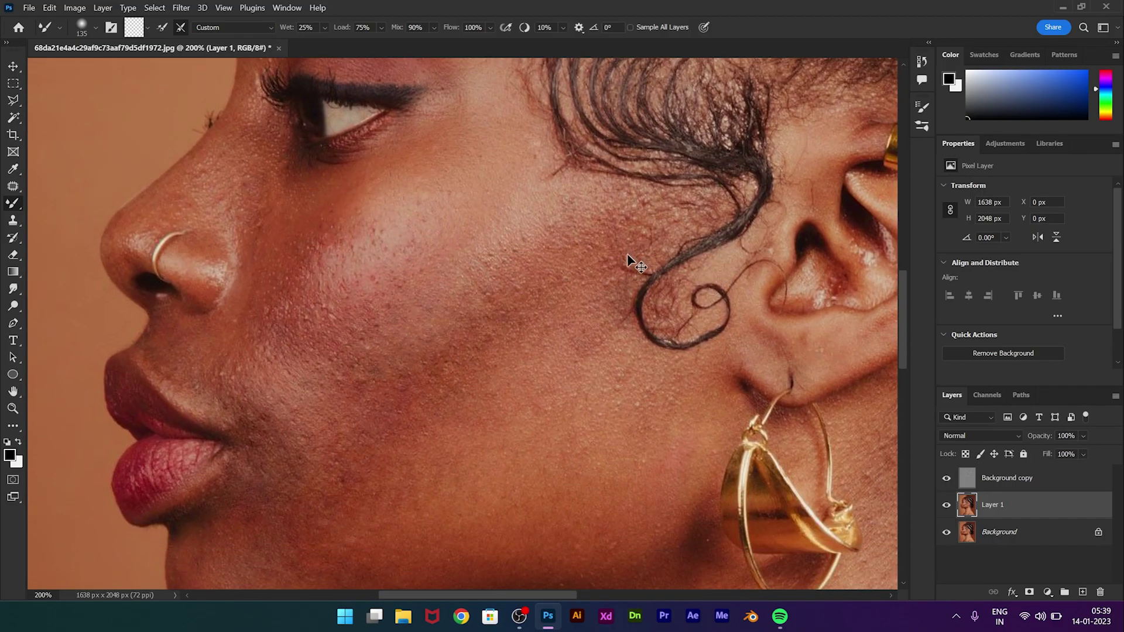
key("1")
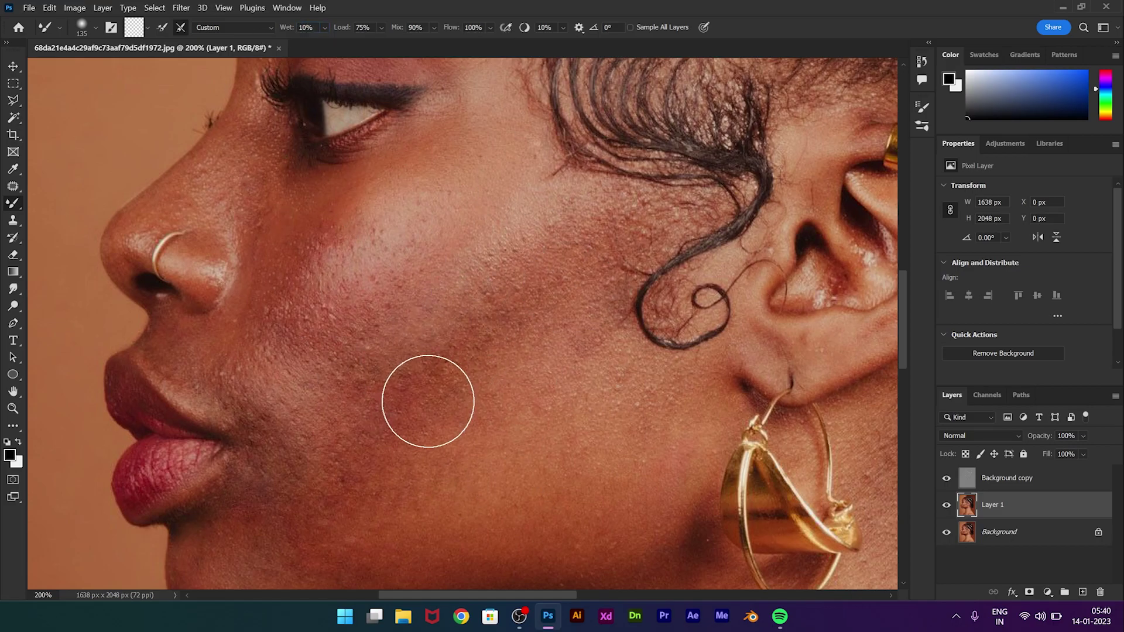
Fit the image on screen and remove then restore Layer 1 to compare before and after.
key("ctrl+0")
key("Delete")
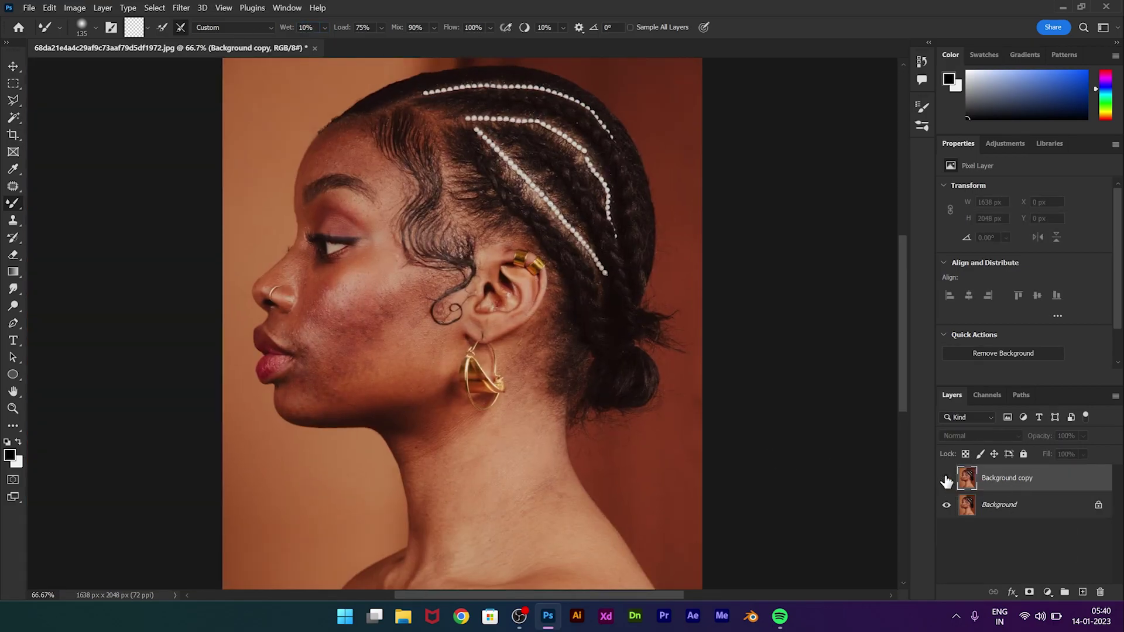
key("ctrl+z")
scroll(573, 535, "up", 2)
scroll(477, 352, "up", 2)
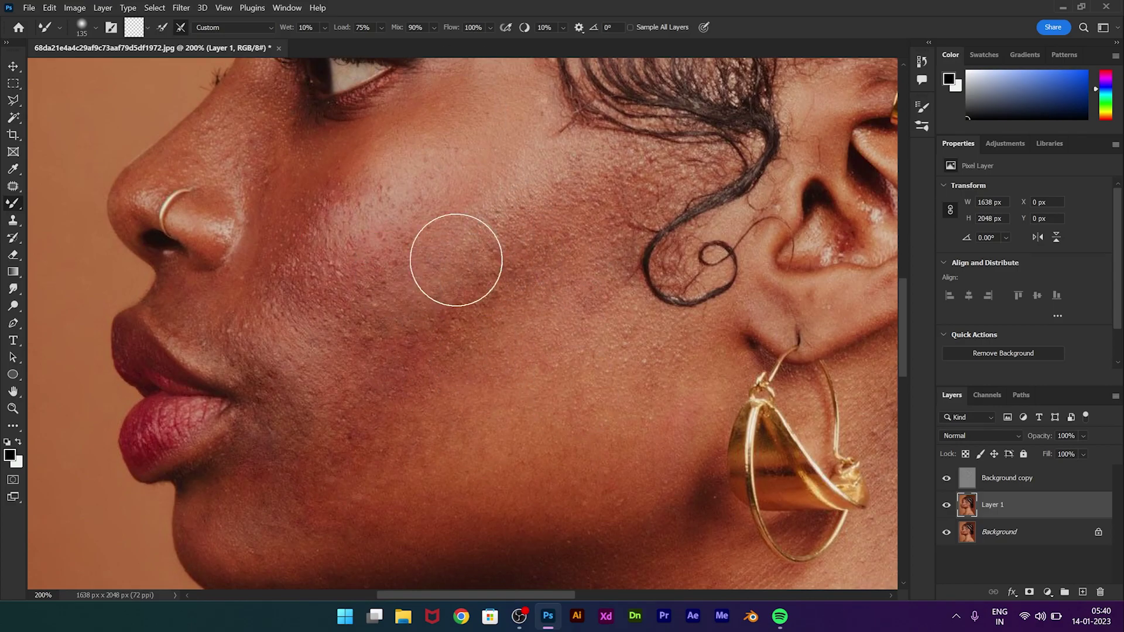
scroll(535, 322, "down", 2)
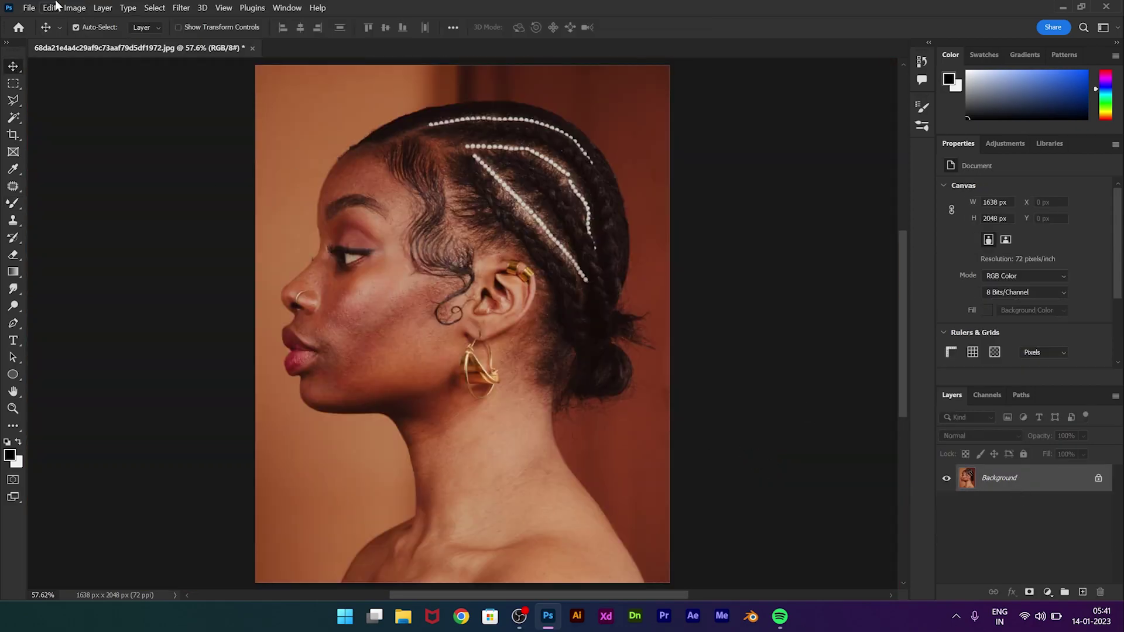
Place the portrait as an embedded layer and make Layer 0 the active top layer.
left_click(29, 8)
left_click(59, 279)
left_click_drag(1079, 483, 1031, 515)
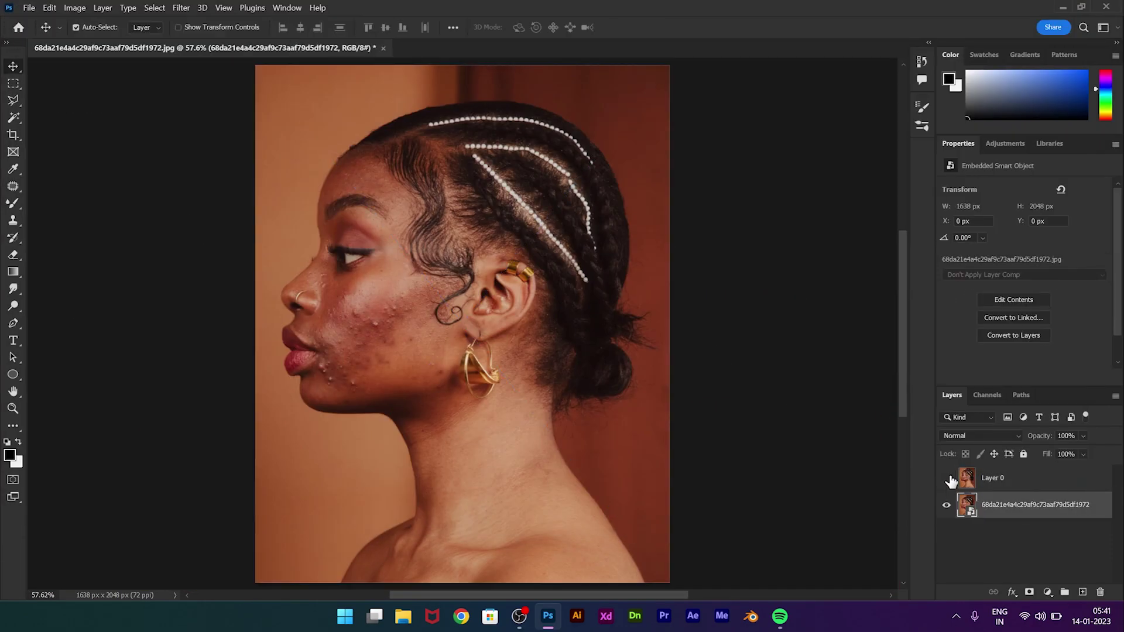
left_click(1019, 478)
key("ctrl+1")
Switch to the freehand Lasso and outline the cheek area to soften.
left_click(13, 220)
left_click(56, 220)
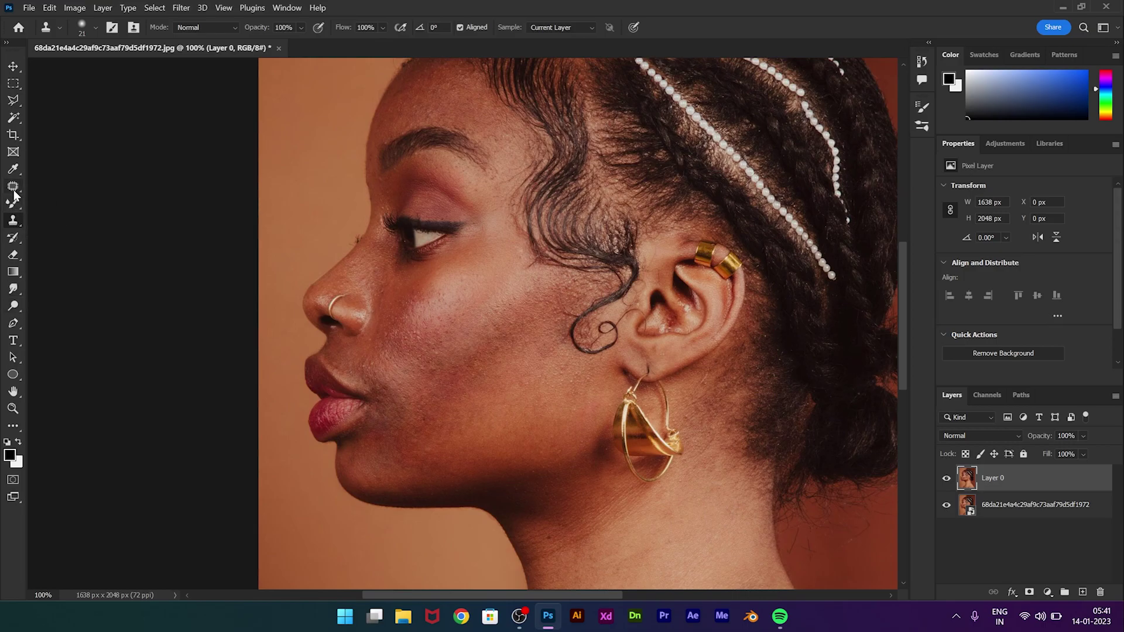
right_click(13, 100)
left_click(55, 104)
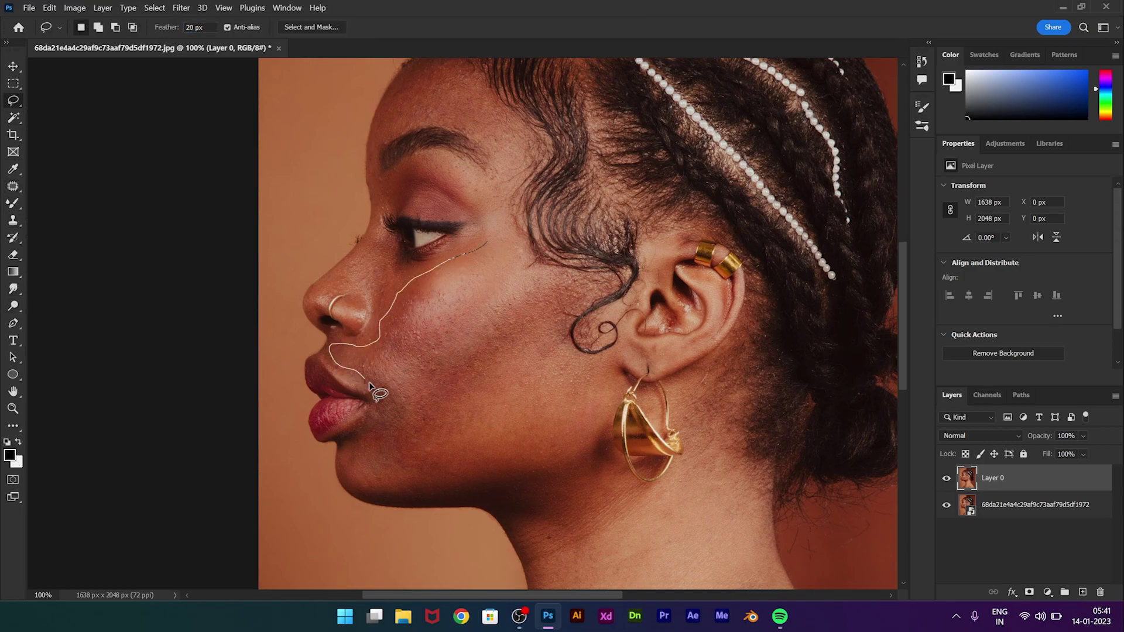
left_click_drag(571, 279, 497, 240)
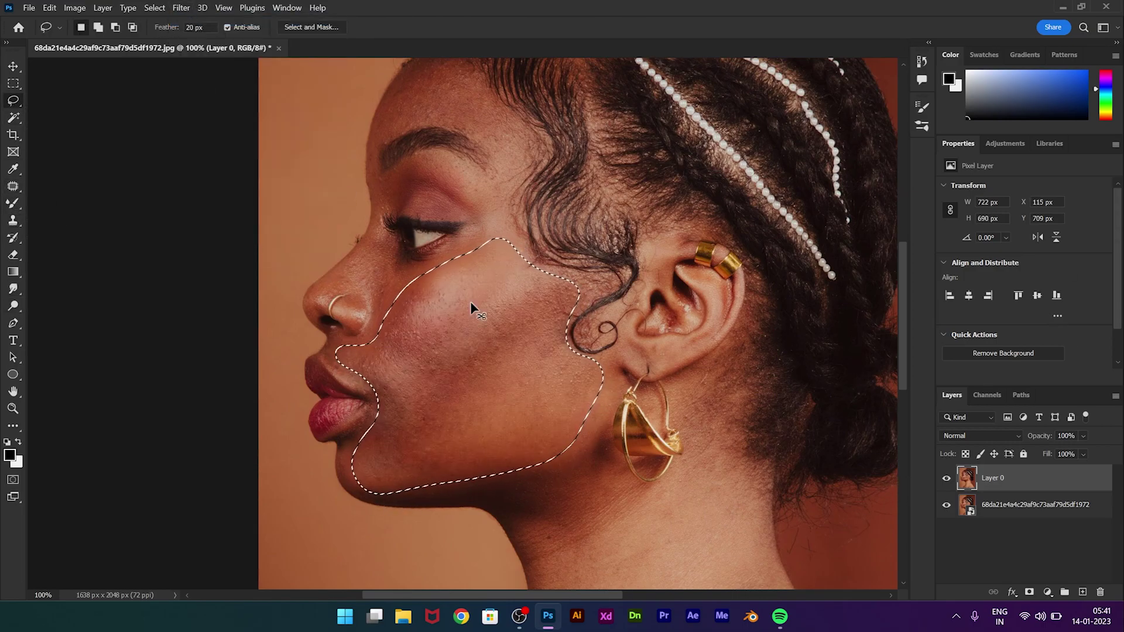
Apply a 0.6 px Gaussian Blur to the cheek selection and deselect.
left_click(181, 7)
left_click(380, 210)
left_click_drag(772, 318, 747, 330)
key("Return")
key("ctrl+d")
key("v")
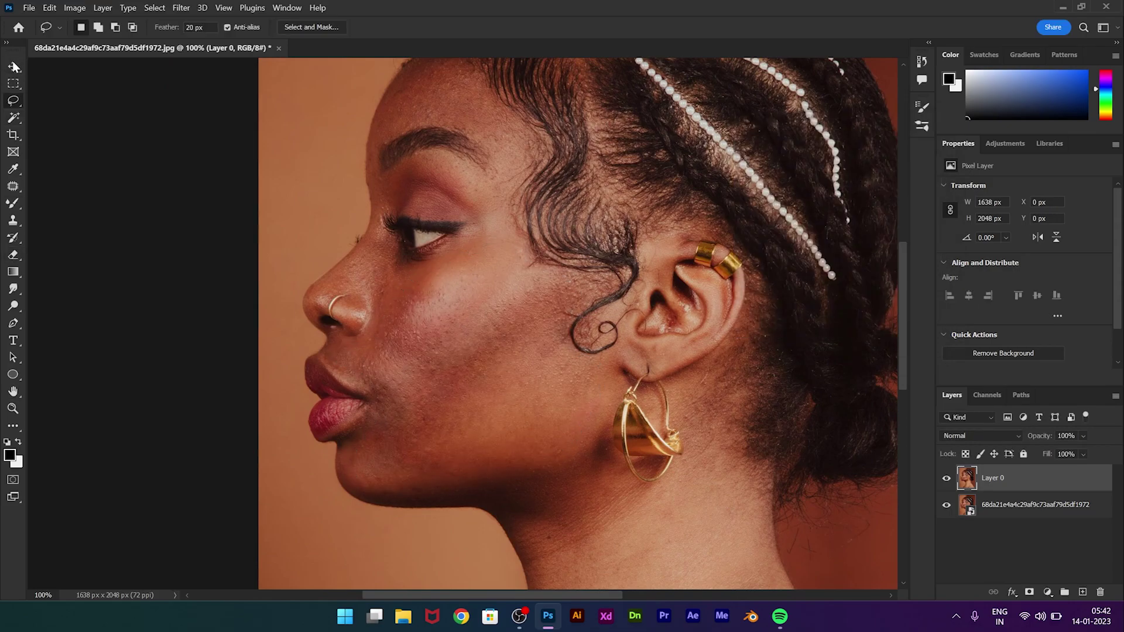
key("ctrl+0")
Select the subject, copy her to a masked layer, and hide the original photo.
left_click(13, 117)
left_click(535, 28)
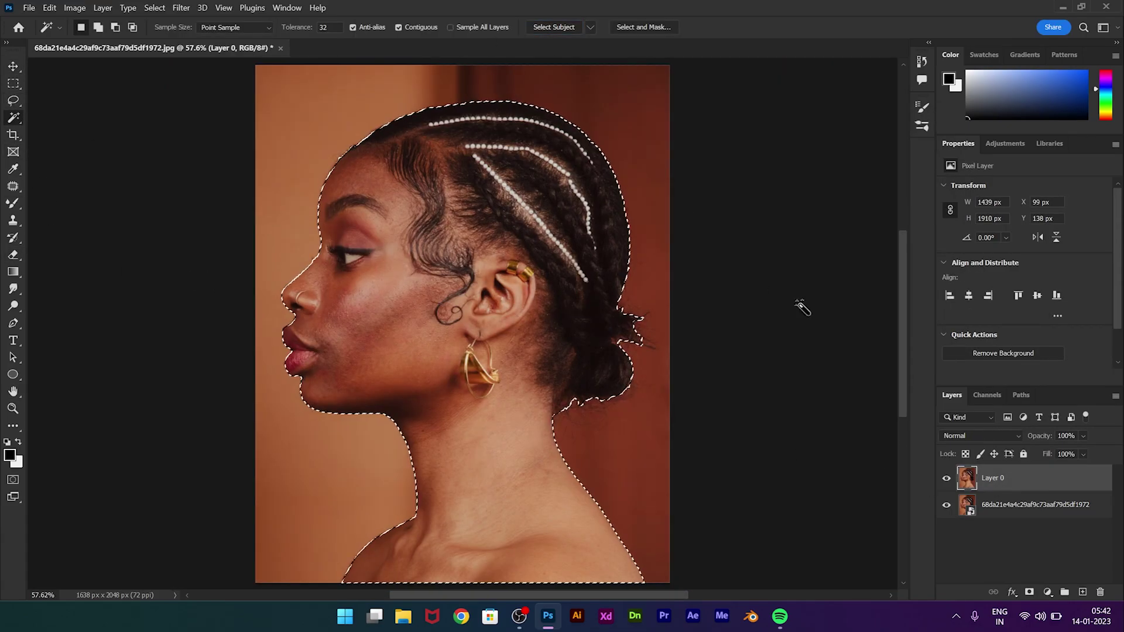
key("ctrl+j")
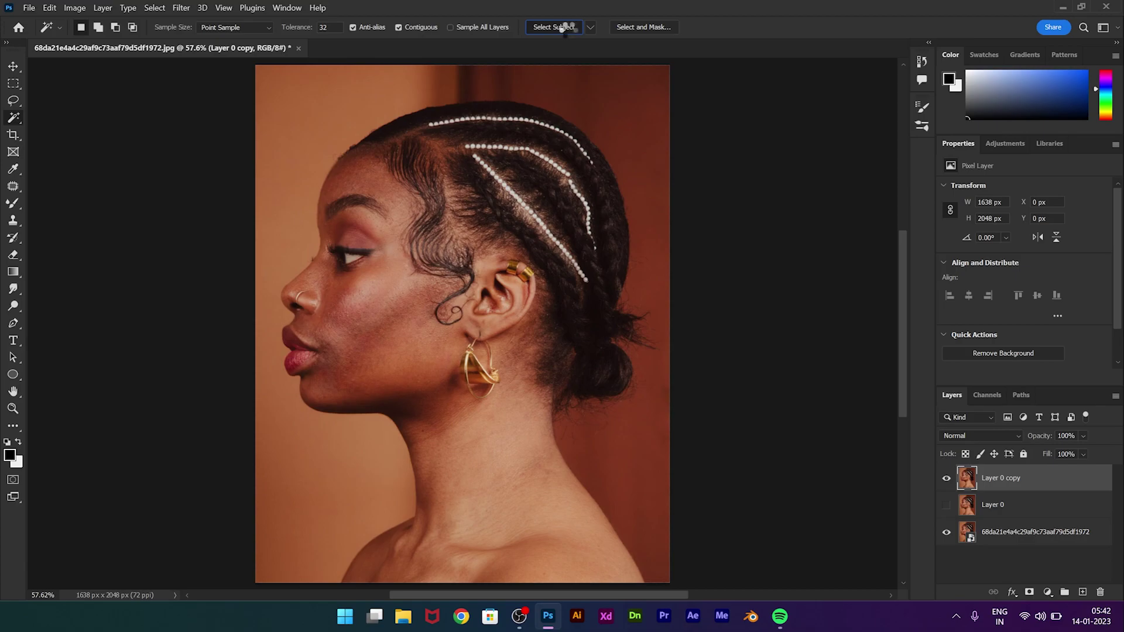
key("ctrl+shift+m")
left_click(947, 532)
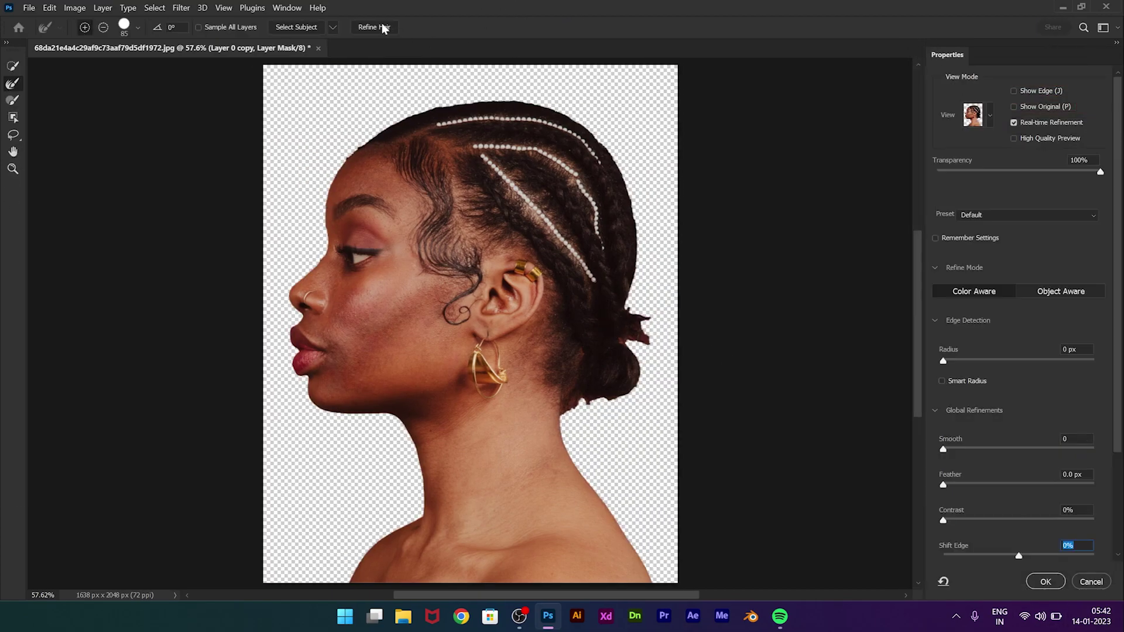
Crop to an enlarged square, add a black-filled layer, and apply the cutout's mask.
key("c")
left_click_drag(691, 110, 698, 170)
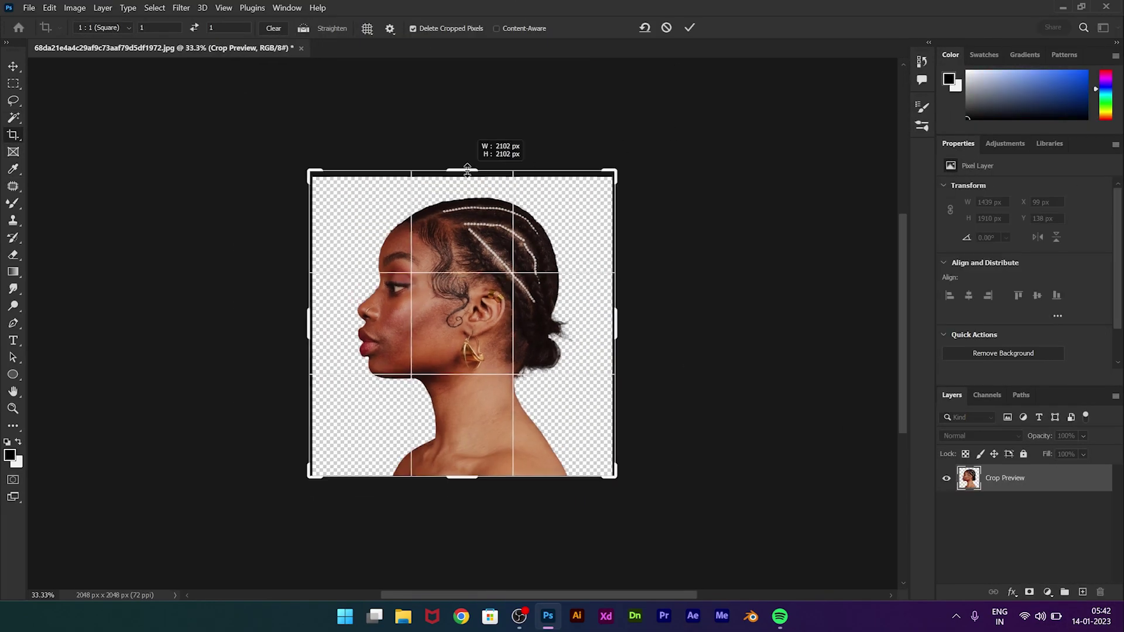
key("Return")
left_click(1083, 593, "ctrl")
key("alt+BackSpace")
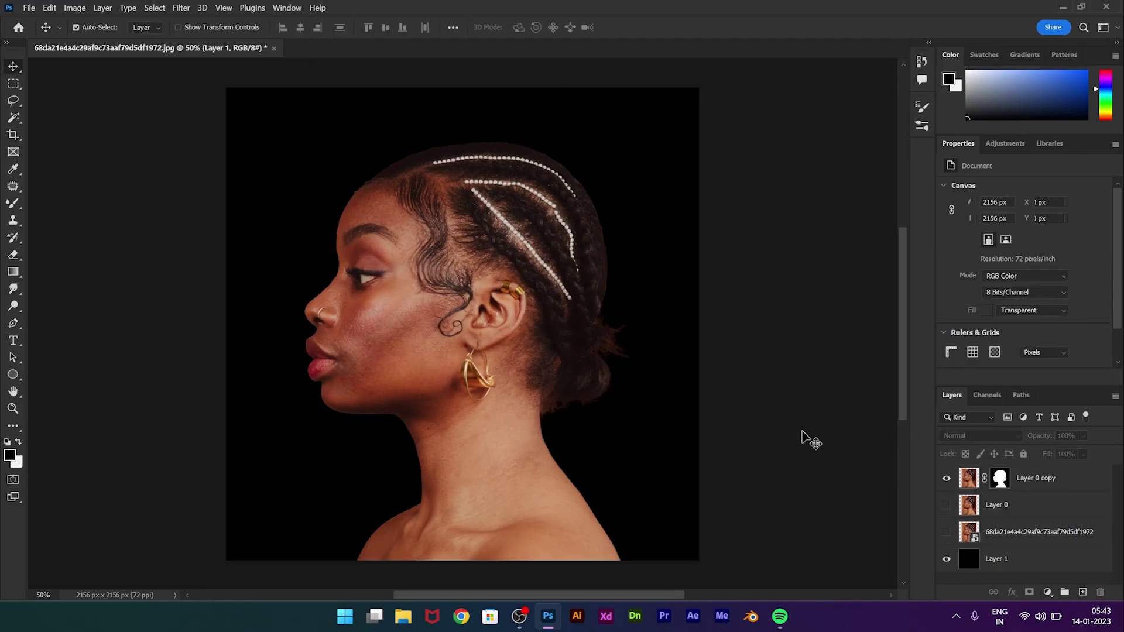
right_click(1085, 478)
left_click(902, 269)
Add a Black & White adjustment clipped to the portrait layer.
left_click(75, 8)
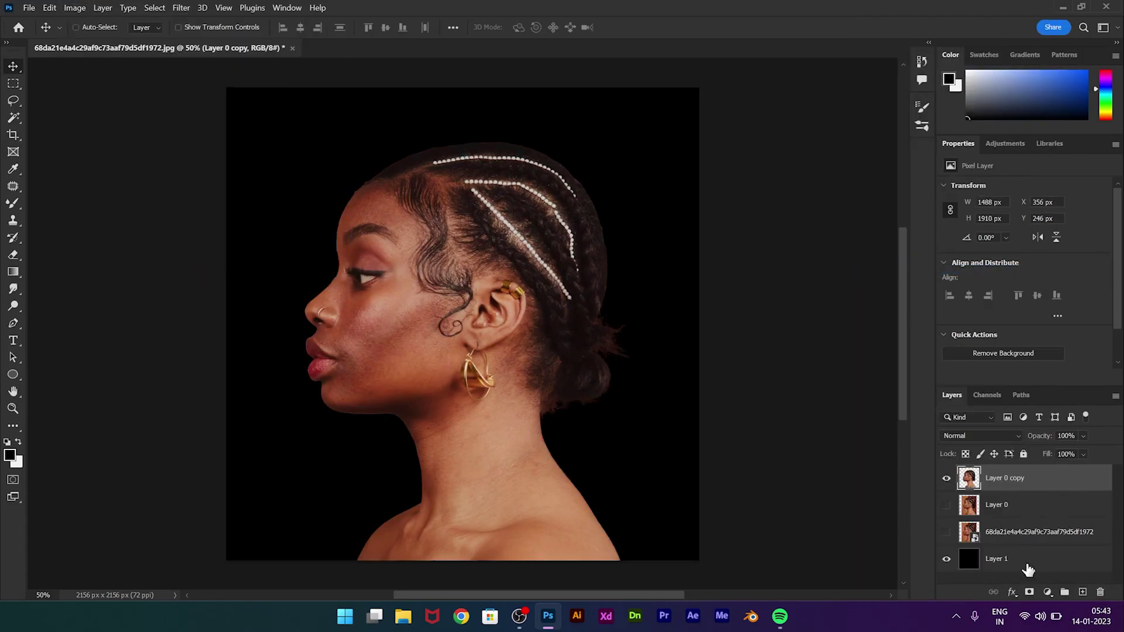
left_click(1049, 592)
left_click(1031, 493)
Add a Curves adjustment clipped to the portrait, darkening the midtones and raising the black point.
left_click(1049, 592)
left_click(1031, 426)
left_click_drag(1047, 273, 1047, 304)
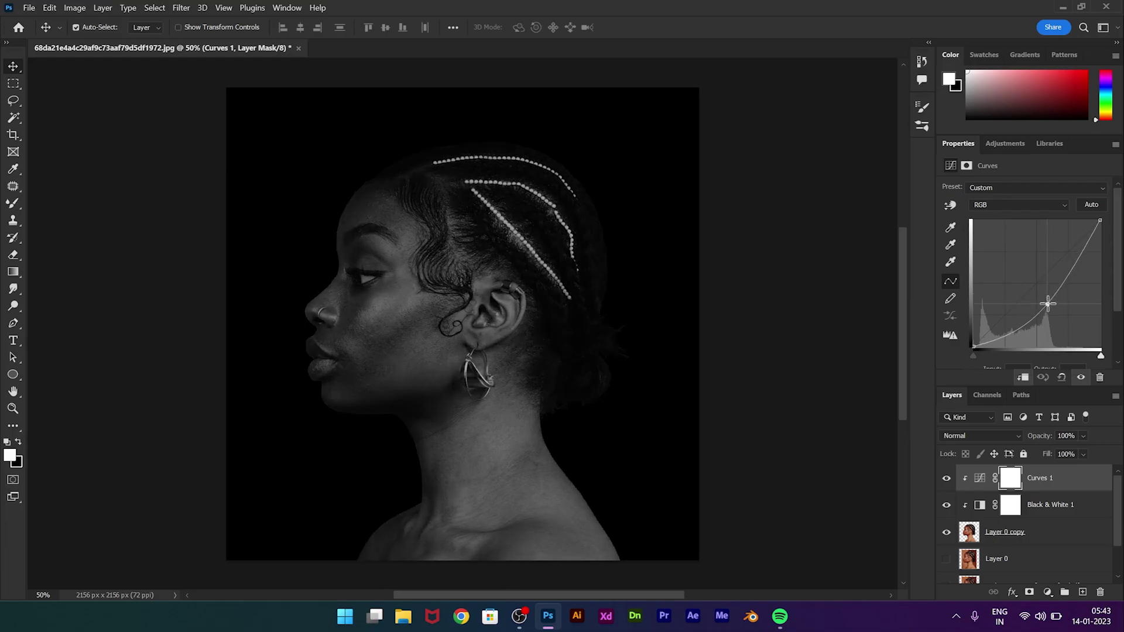
left_click_drag(973, 355, 996, 355)
left_click_drag(1047, 304, 1019, 336)
left_click_drag(989, 356, 948, 362)
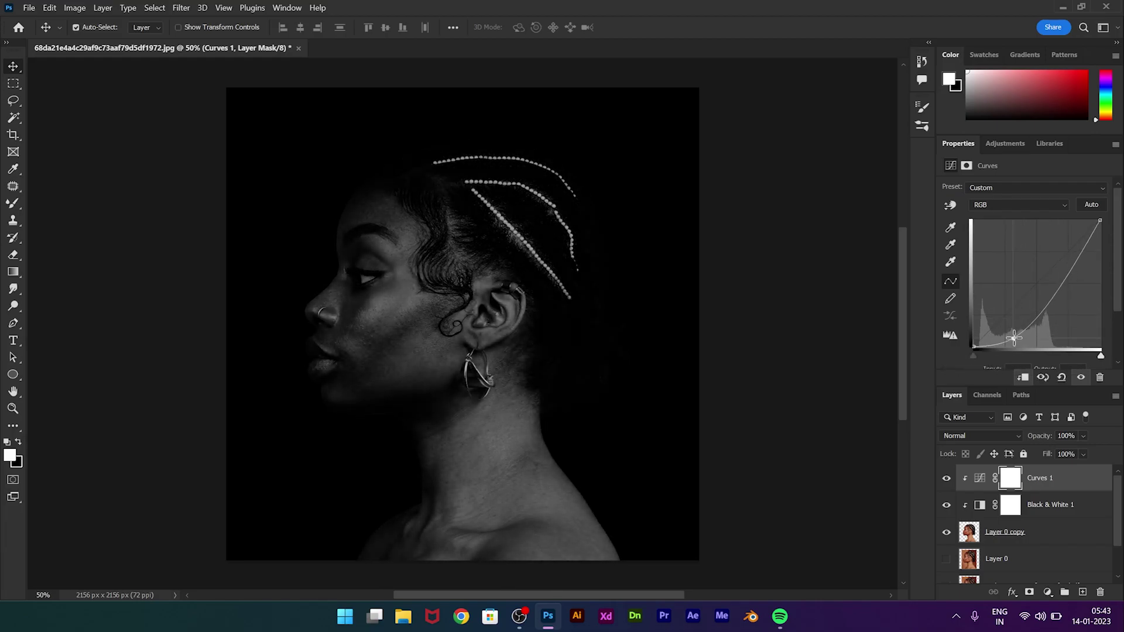
left_click_drag(1015, 339, 1009, 337)
mouse_move(1048, 306)
left_mouse_down()
mouse_move(1049, 281)
mouse_move(1062, 285)
mouse_move(1066, 270)
mouse_move(1054, 287)
left_mouse_up()
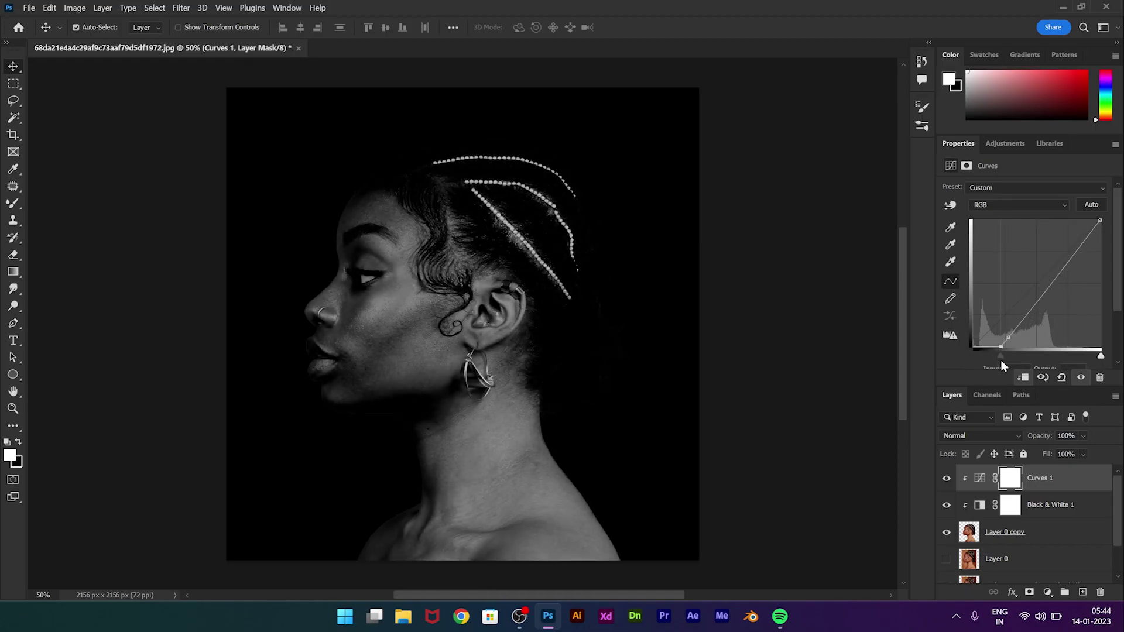
left_click_drag(973, 356, 987, 355)
left_click(1049, 592)
Add a bright green 00ff48 Solid Color fill and split its Blend If underlying slider.
left_click(828, 246)
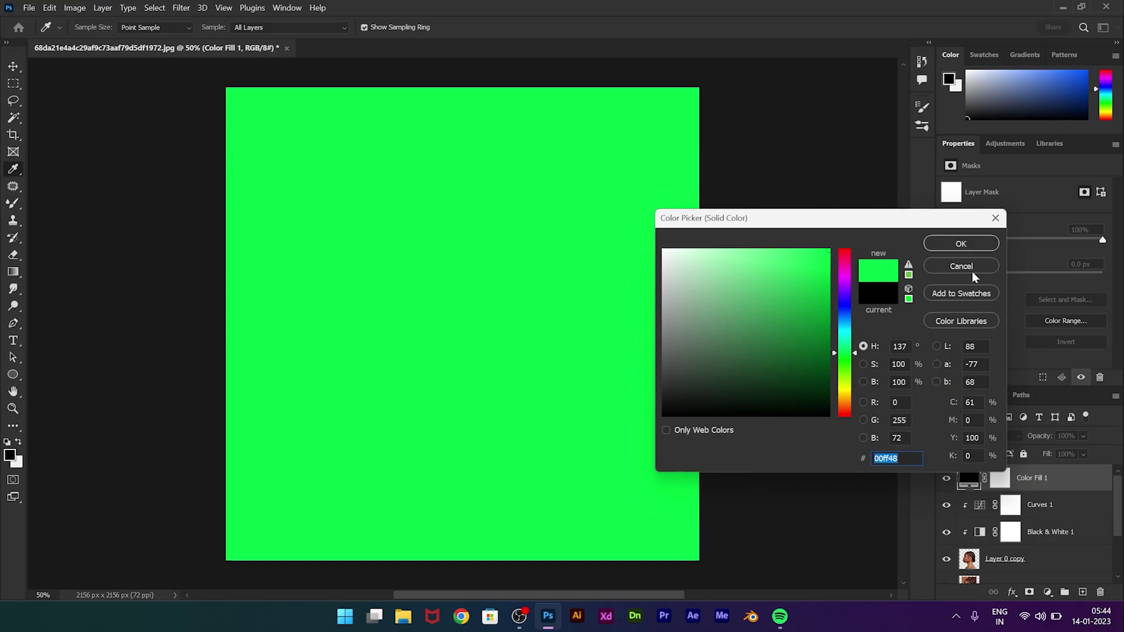
left_click(961, 240)
double_click(1097, 479)
left_click_drag(788, 394, 820, 394)
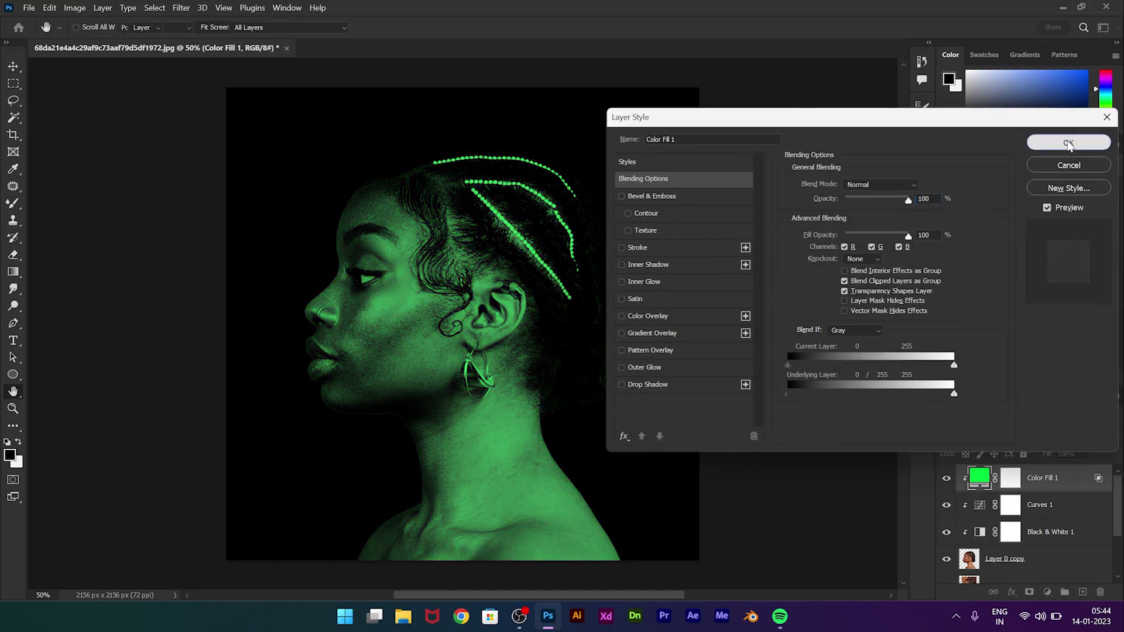
left_click(1069, 142)
Fill the green fill layer's mask with black and switch to a smaller brush.
key("ctrl+1")
left_click(1011, 478)
key("x")
key("ctrl+BackSpace")
key("b")
scroll(357, 319, "up", 2)
key("bracketleft")
key("bracketleft")
key("bracketleft")
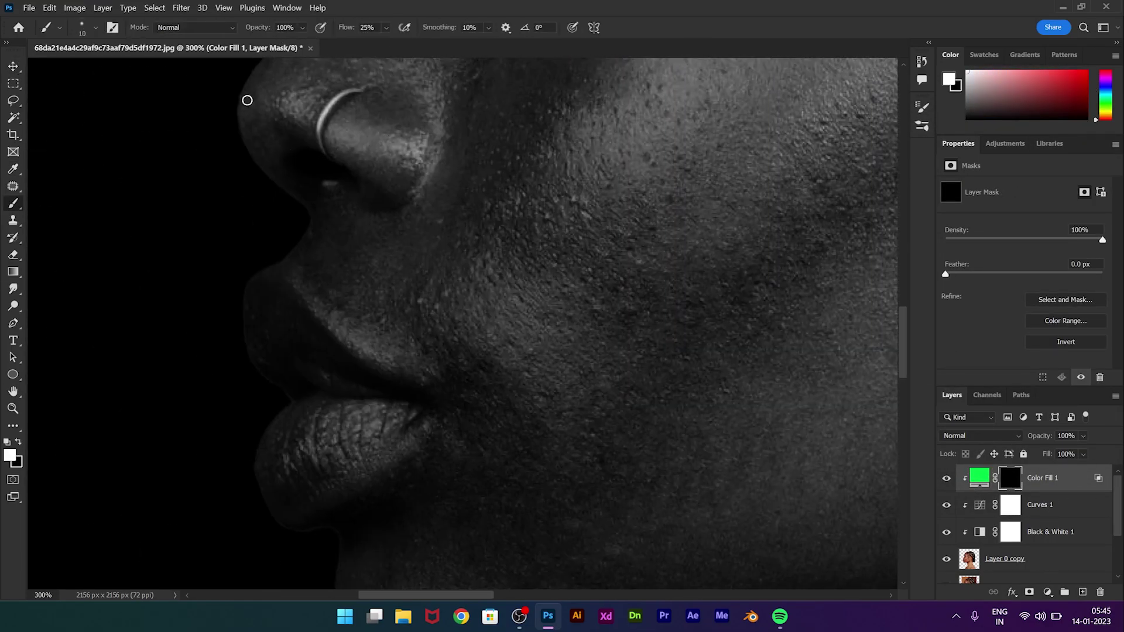
Paint green onto the lower lip and set the brush hardness to 75.
mouse_move(312, 445)
left_mouse_down()
mouse_move(303, 447)
mouse_move(396, 453)
mouse_move(472, 438)
left_mouse_up()
right_click(471, 438)
key("Escape")
right_click(490, 406)
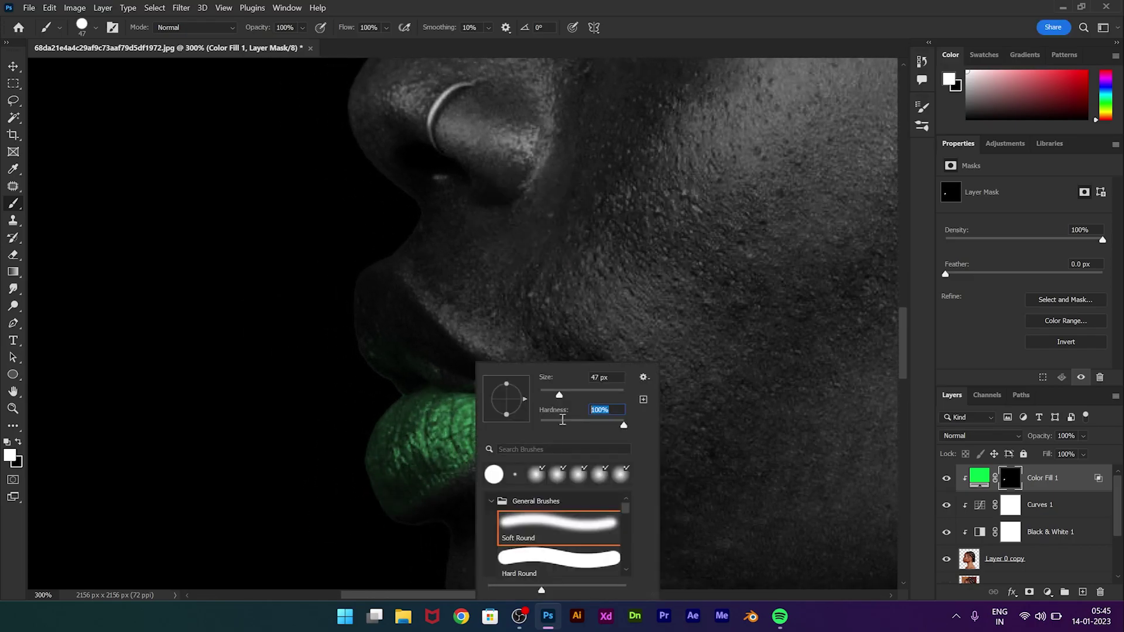
key("Return")
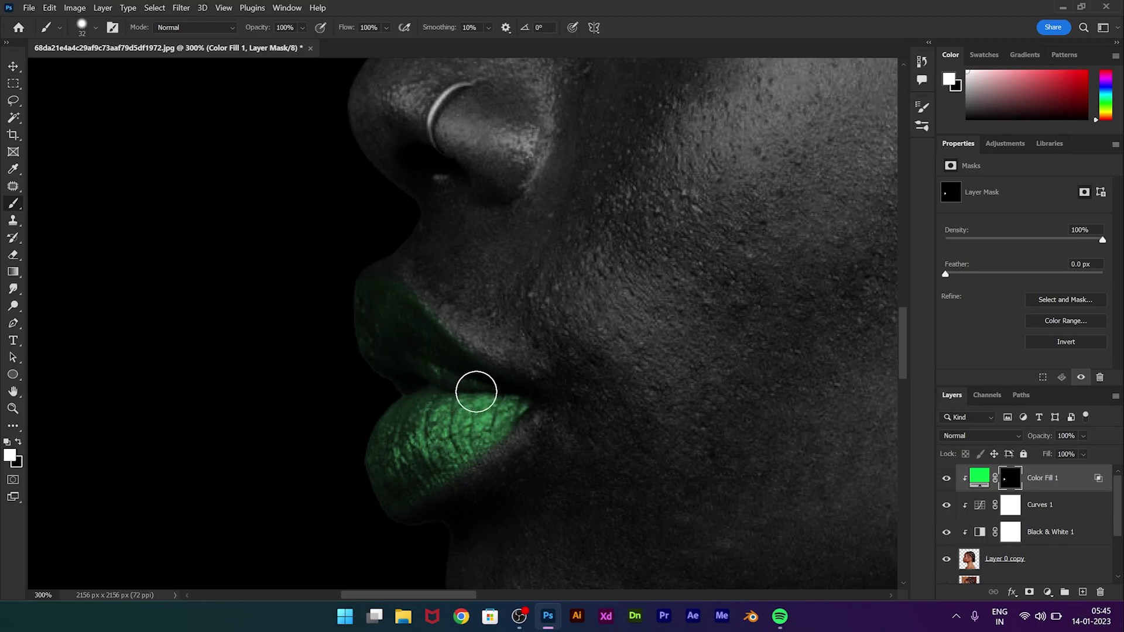
Paint green over the earring's inner surface, rim, tip and clasp.
scroll(475, 352, "up", 3)
scroll(478, 390, "up", 2)
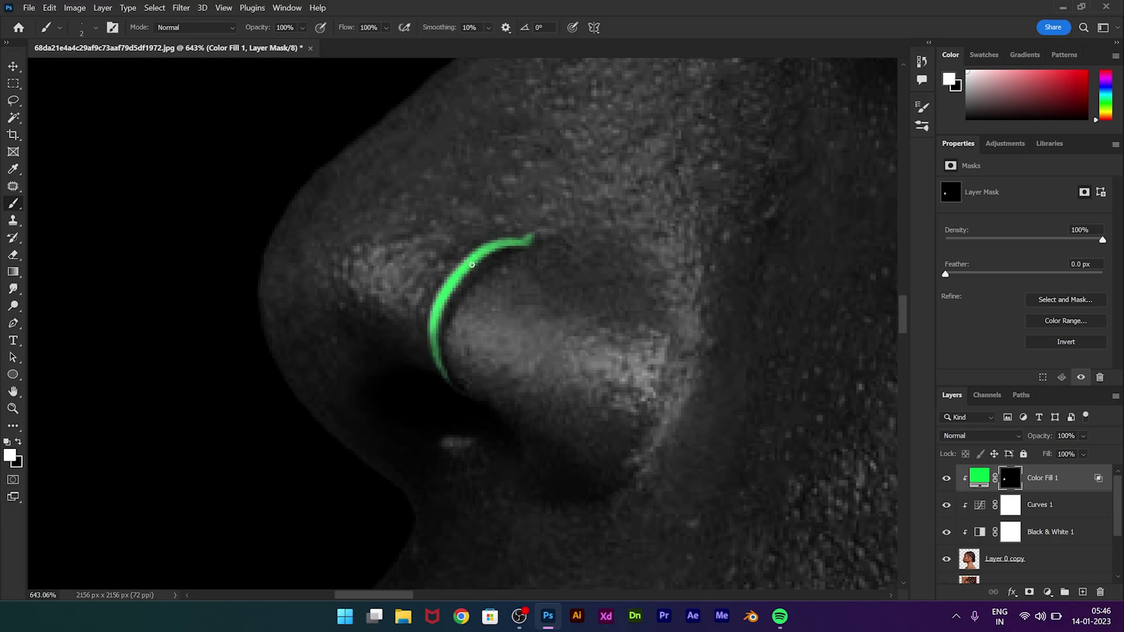
scroll(510, 266, "down", 3)
scroll(540, 395, "down", 3)
scroll(539, 394, "up", 3)
scroll(602, 434, "up", 2)
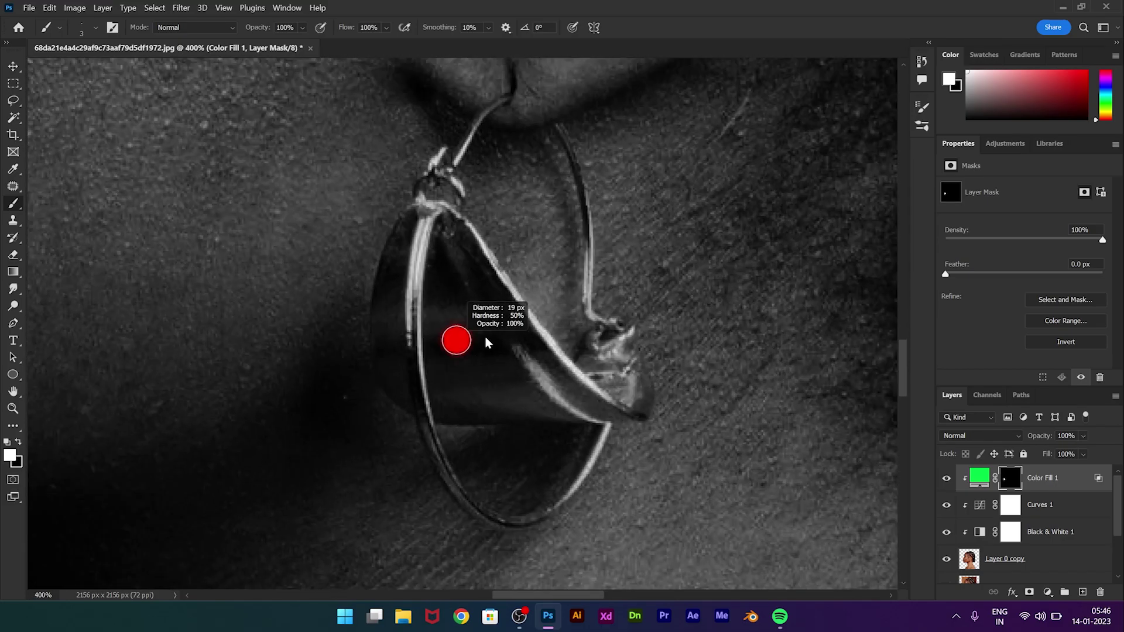
mouse_move(409, 305)
left_mouse_down()
mouse_move(449, 326)
mouse_move(475, 374)
left_mouse_up()
scroll(411, 219, "up", 1)
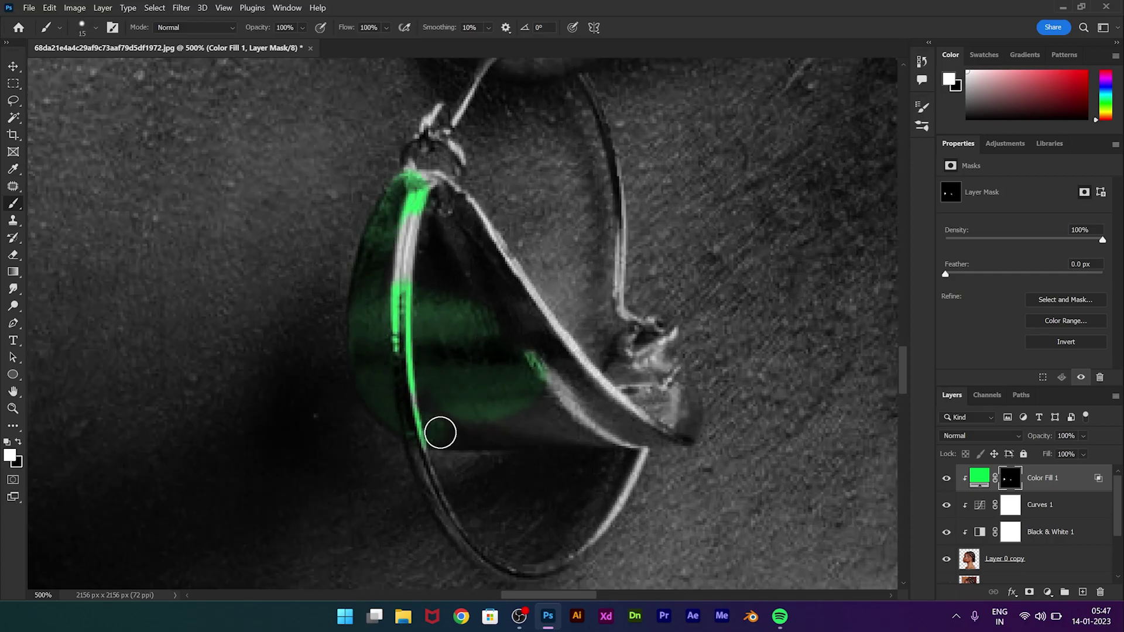
mouse_move(440, 432)
left_mouse_down()
mouse_move(625, 432)
mouse_move(577, 402)
mouse_move(428, 230)
left_mouse_up()
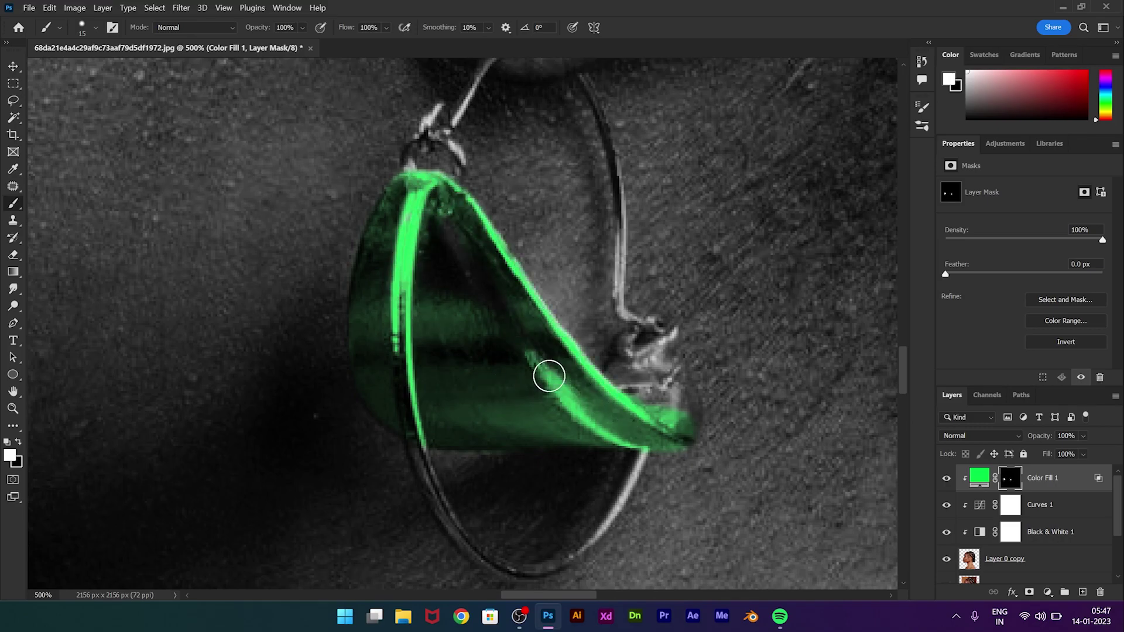
mouse_move(529, 387)
left_mouse_down()
mouse_move(678, 397)
mouse_move(631, 348)
left_mouse_up()
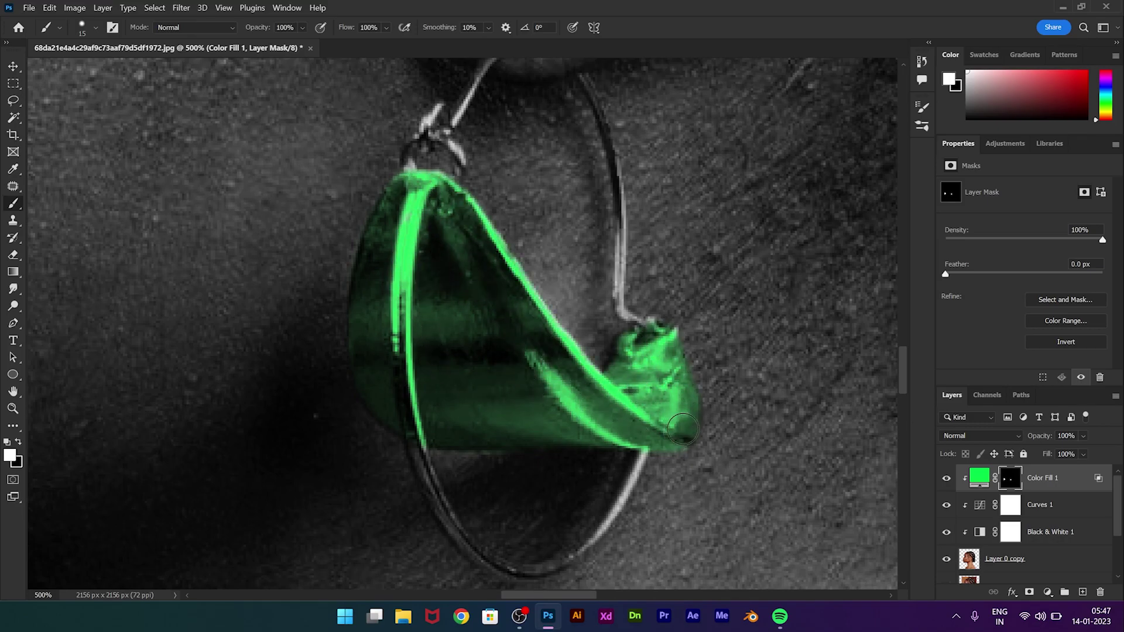
Reduce the brush size and scroll around the image to check the green areas.
key("bracketleft")
scroll(684, 429, "down", 3)
scroll(421, 364, "up", 1)
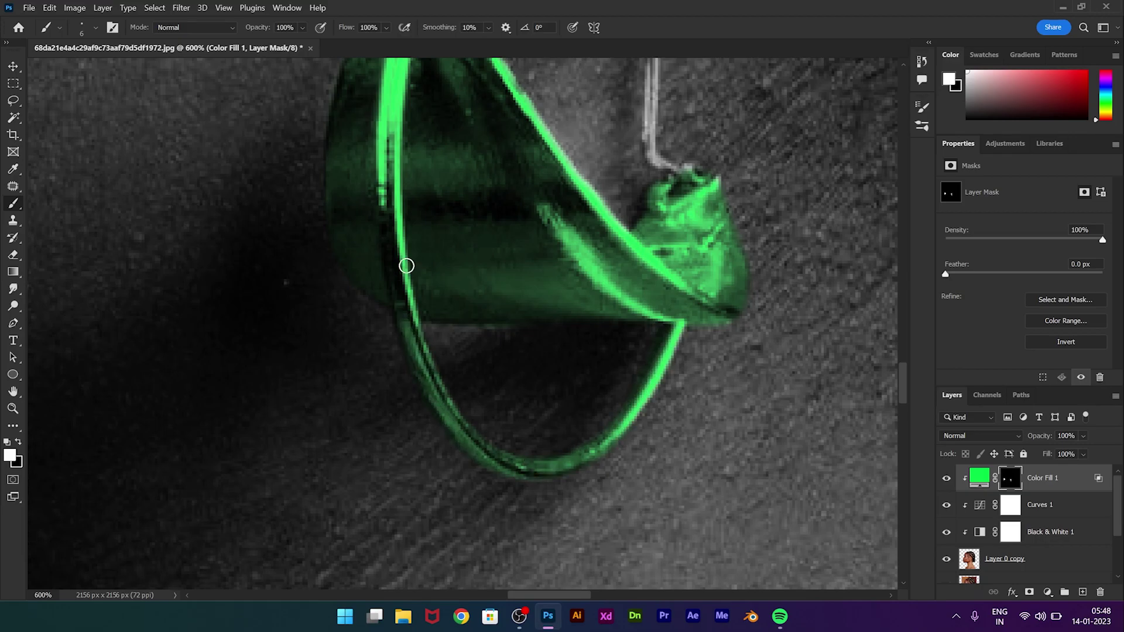
scroll(406, 265, "up", 5)
scroll(350, 283, "right", 2)
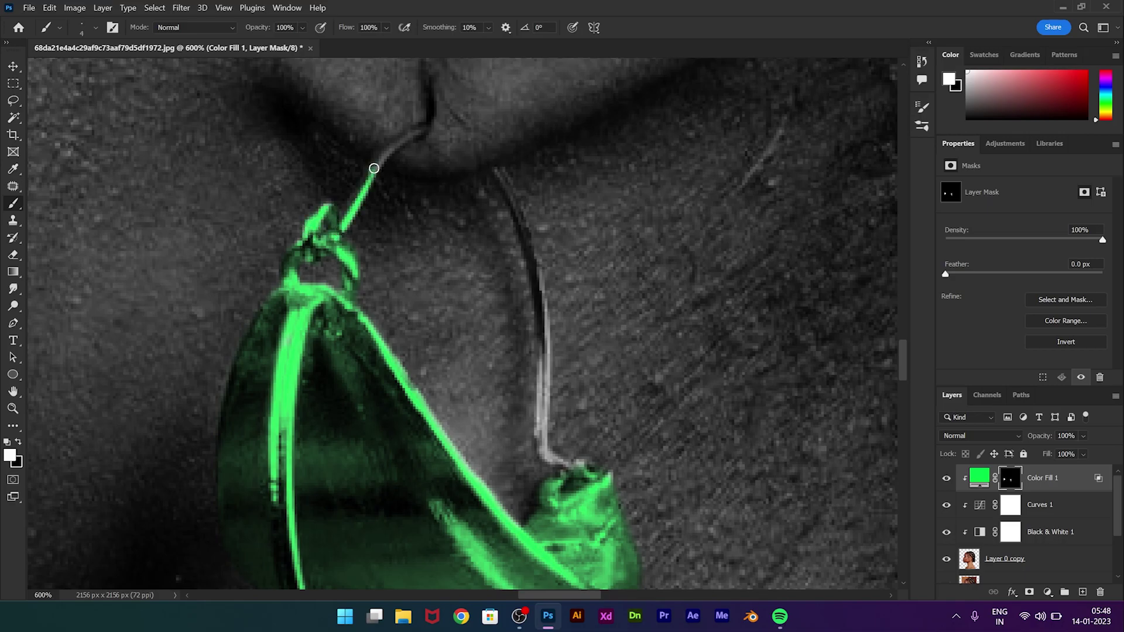
scroll(338, 223, "down", 1)
scroll(409, 176, "right", 1)
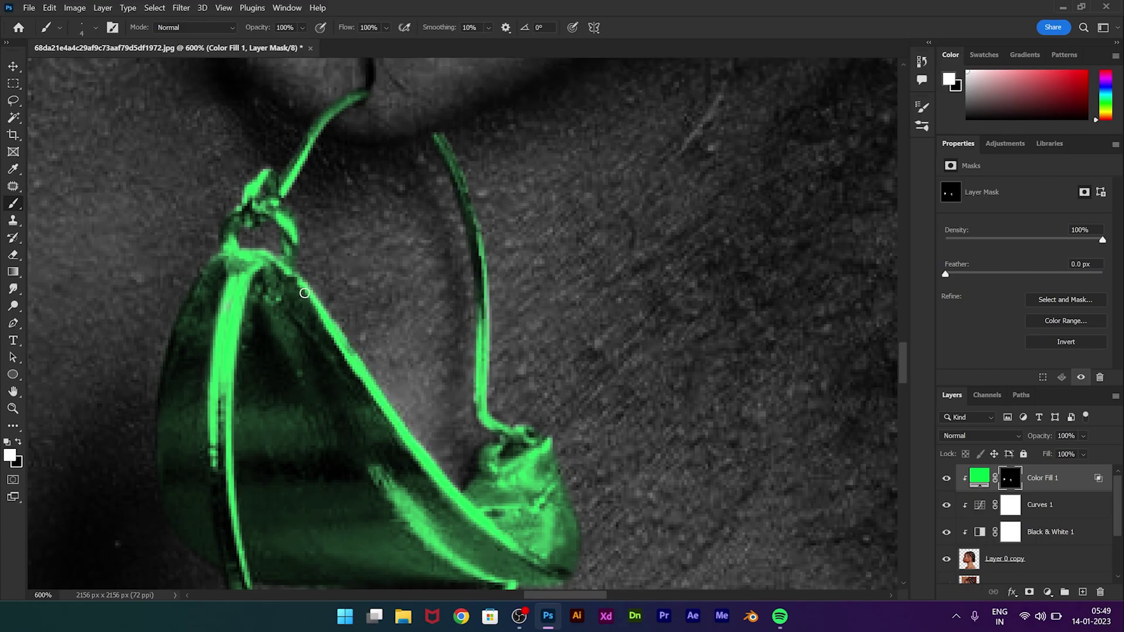
scroll(376, 334, "down", 2)
scroll(376, 334, "down", 3)
scroll(377, 334, "down", 2)
Duplicate the green fill layer, clip the copy and clear its mask to black.
left_click(1087, 480)
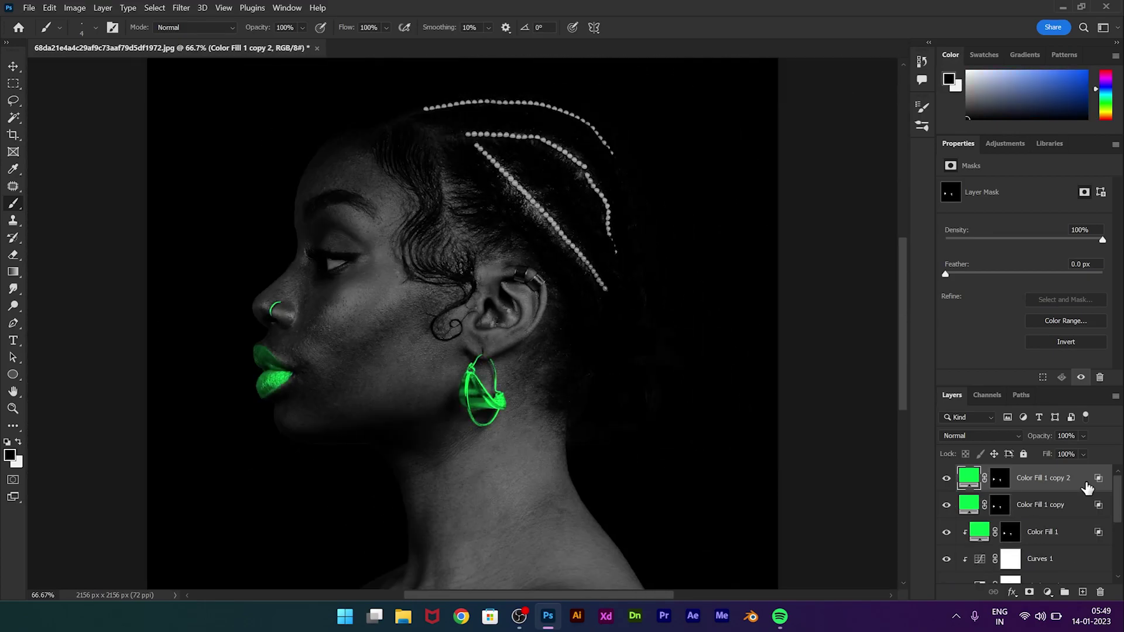
key("ctrl+j")
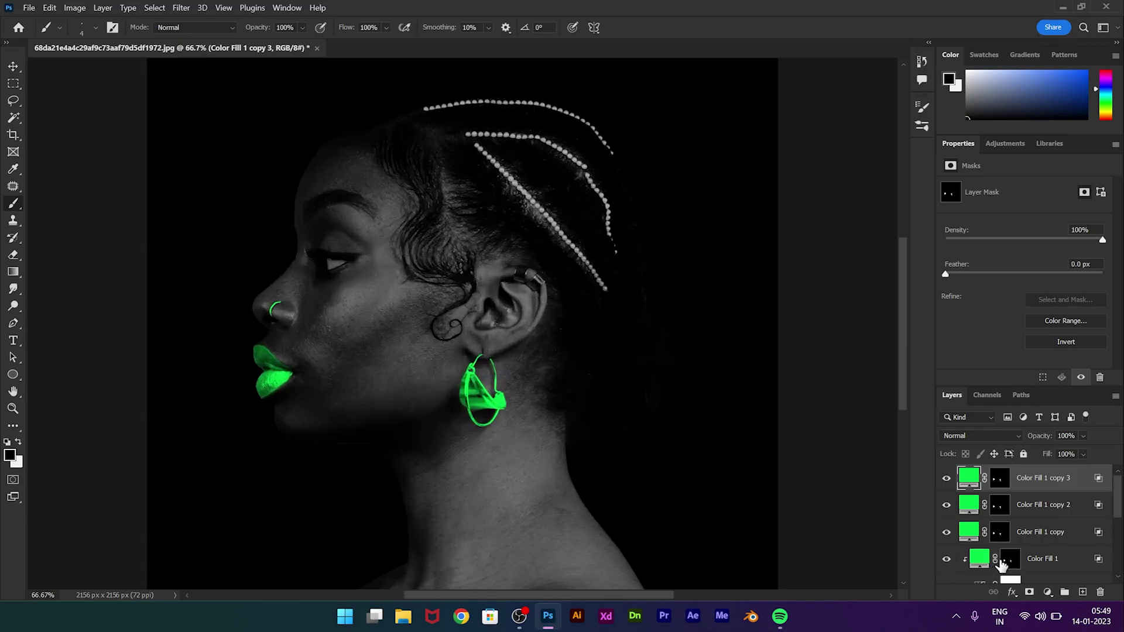
left_click(1017, 486, "alt")
key("ctrl+plus")
key("x")
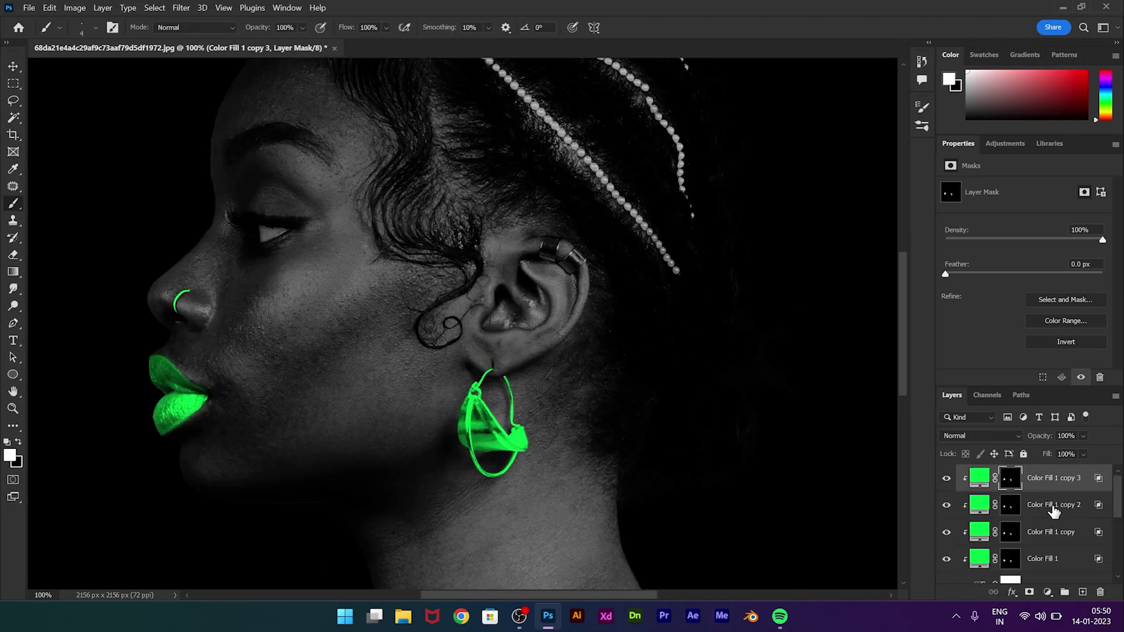
key("Delete")
key("ctrl+plus")
Zoom in on the hair beads with a smaller brush and paint the first beads green.
left_click_drag(503, 109, 738, 340)
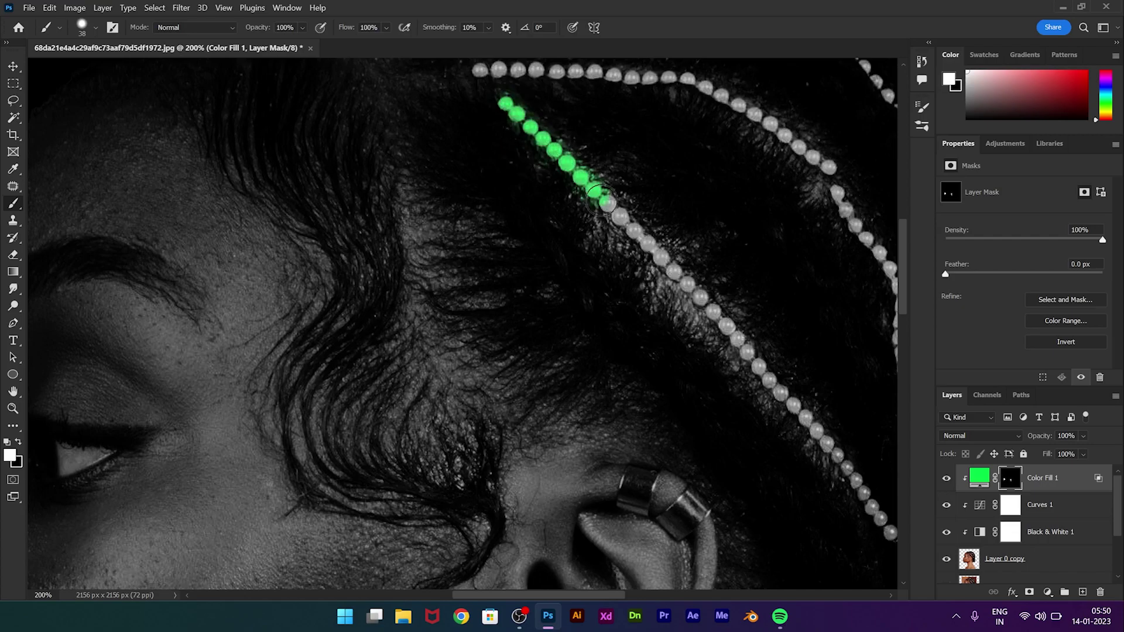
key("ctrl+z")
left_click_drag(562, 211, 517, 297)
key("ctrl+plus")
key("ctrl+plus")
key("ctrl+plus")
key("ctrl+plus")
key("bracketleft")
key("bracketleft")
key("bracketleft")
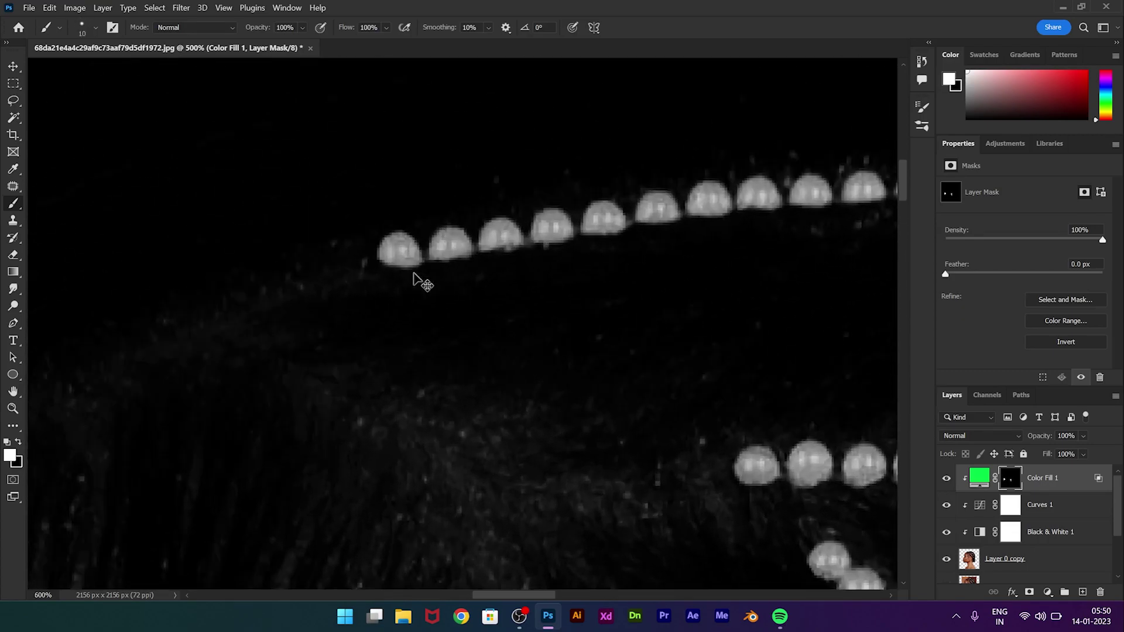
left_click(380, 331)
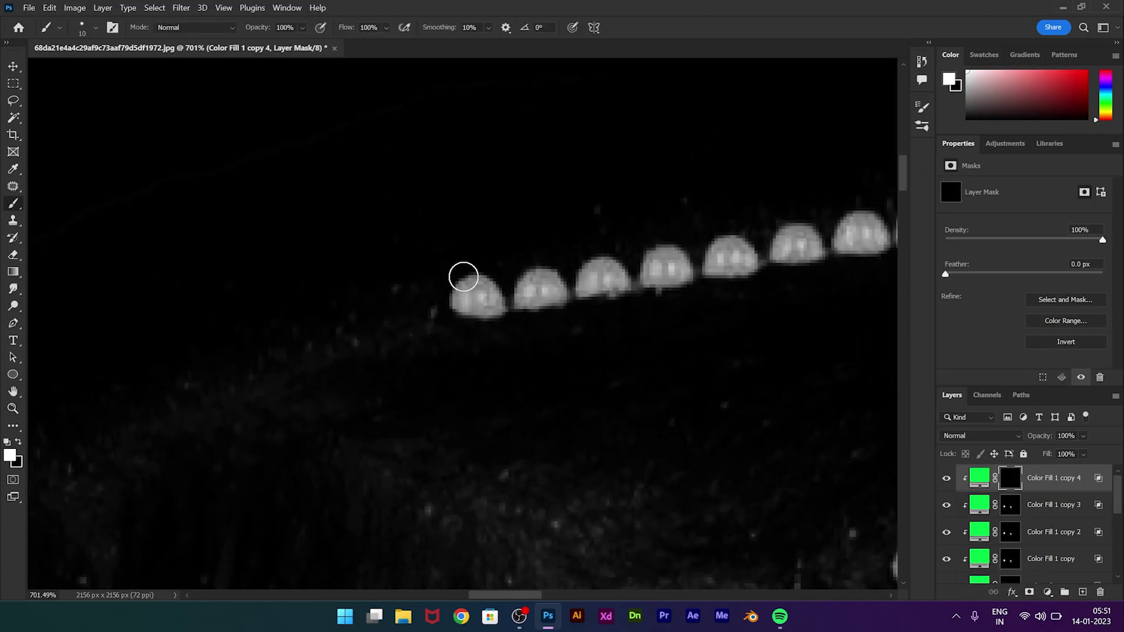
key("ctrl+plus")
left_click_drag(464, 277, 386, 326)
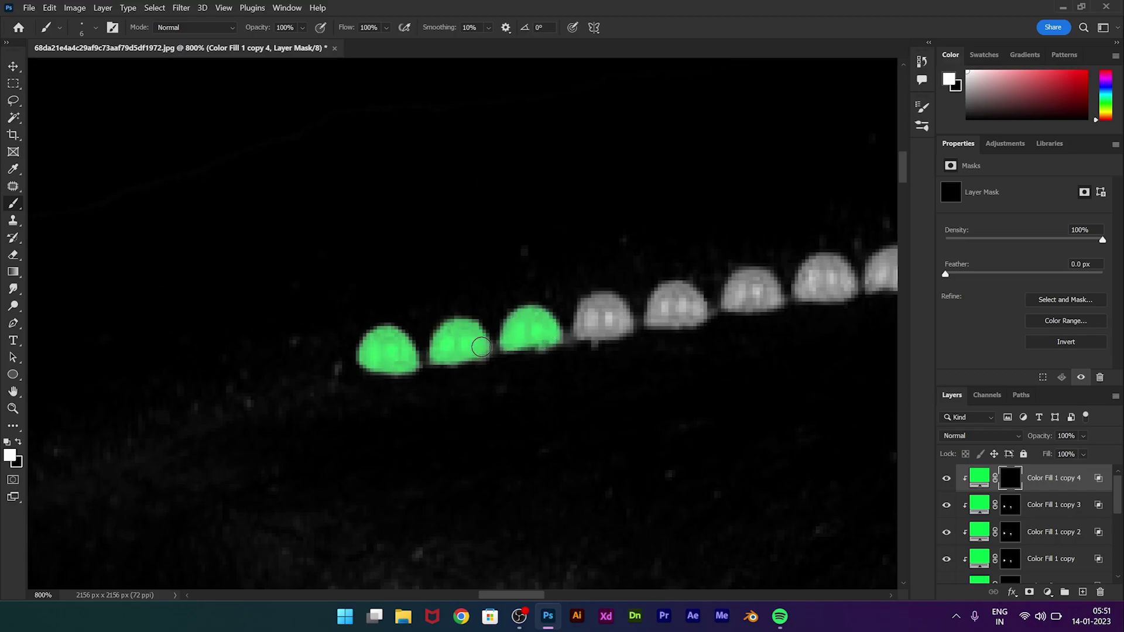
scroll(481, 346, "right", 3)
left_click(410, 334)
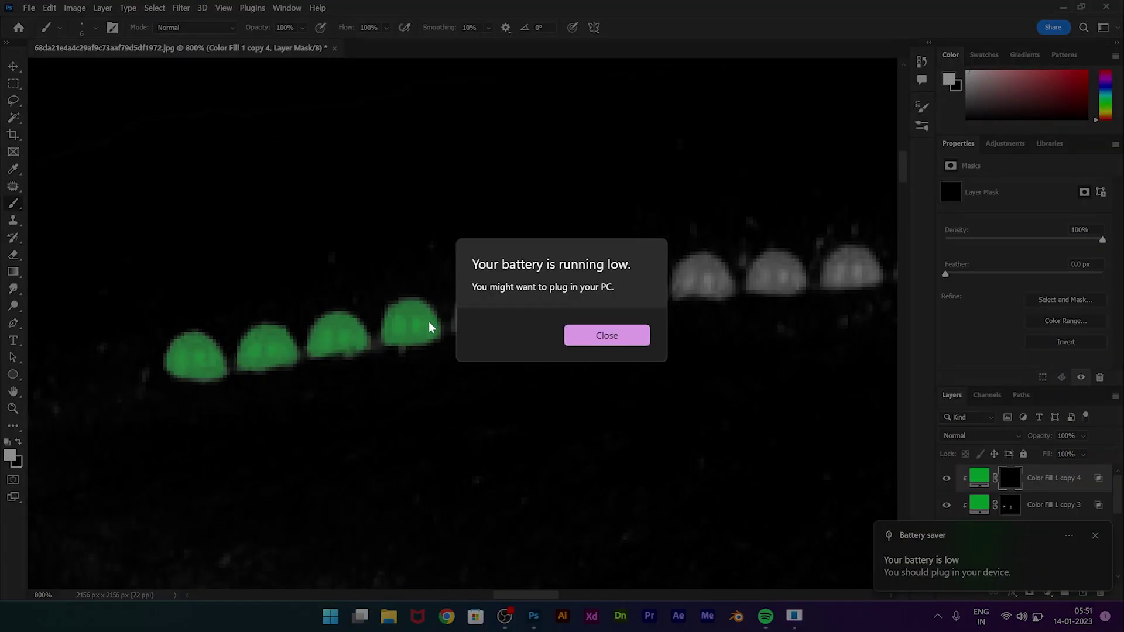
Dismiss the low-battery warning, pan along the row and finish the half-green bead.
left_click(584, 334)
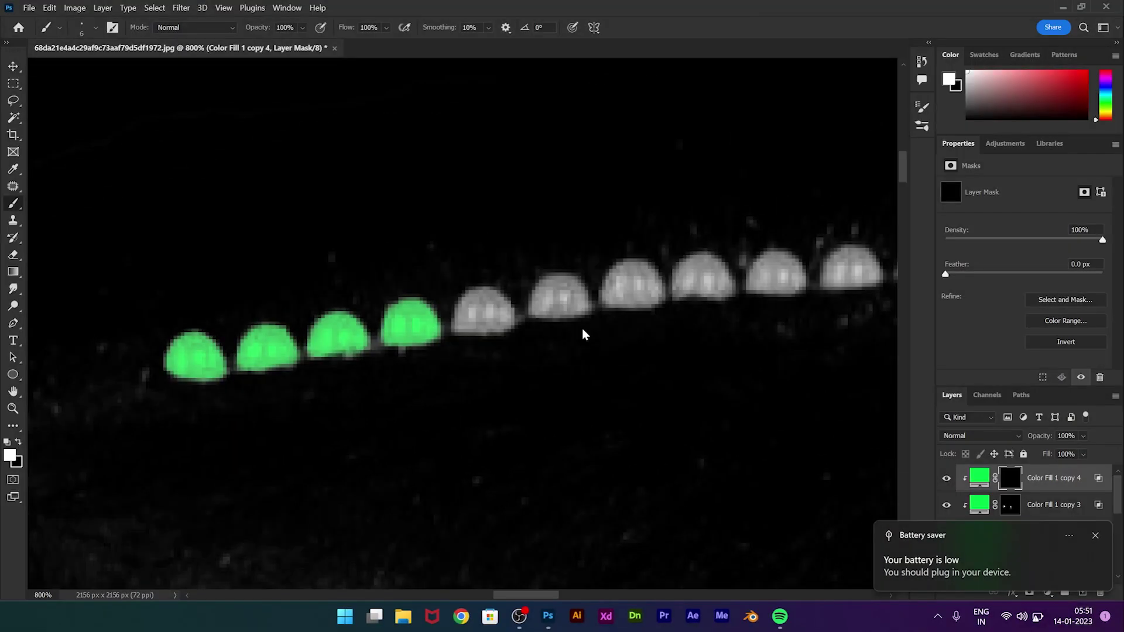
scroll(582, 326, "right", 1)
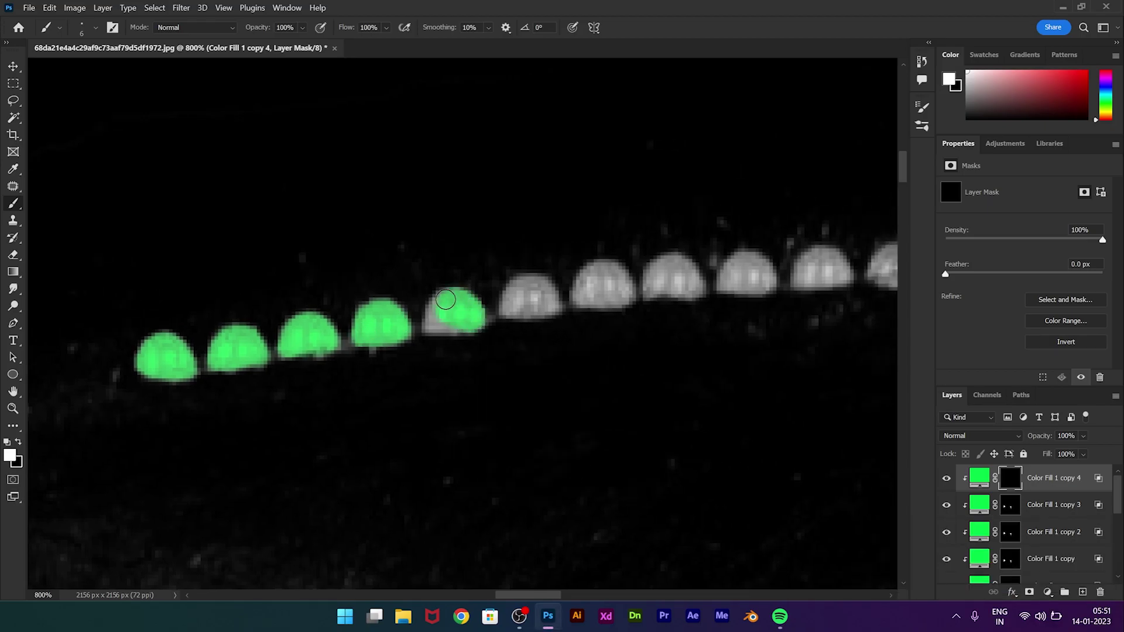
scroll(479, 332, "right", 2)
scroll(479, 332, "up", 1)
mouse_move(423, 341)
left_mouse_down()
mouse_move(448, 346)
mouse_move(393, 313)
mouse_move(391, 290)
mouse_move(433, 270)
mouse_move(497, 288)
left_mouse_up()
scroll(412, 350, "right", 1)
scroll(410, 317, "right", 2)
scroll(427, 304, "right", 3)
scroll(442, 299, "down", 1)
scroll(442, 298, "right", 1)
scroll(497, 289, "right", 1)
scroll(409, 287, "right", 3)
mouse_move(482, 247)
left_mouse_down()
mouse_move(489, 272)
mouse_move(418, 295)
left_mouse_up()
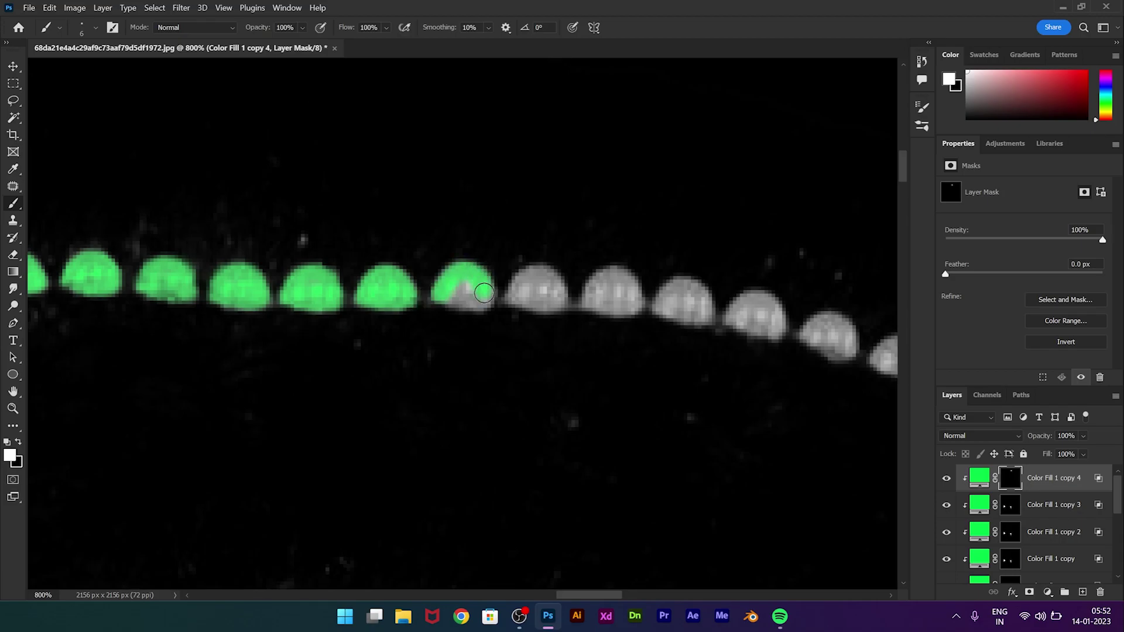
Paint the next grey beads along the arc of the chain green.
left_click_drag(547, 303, 369, 253)
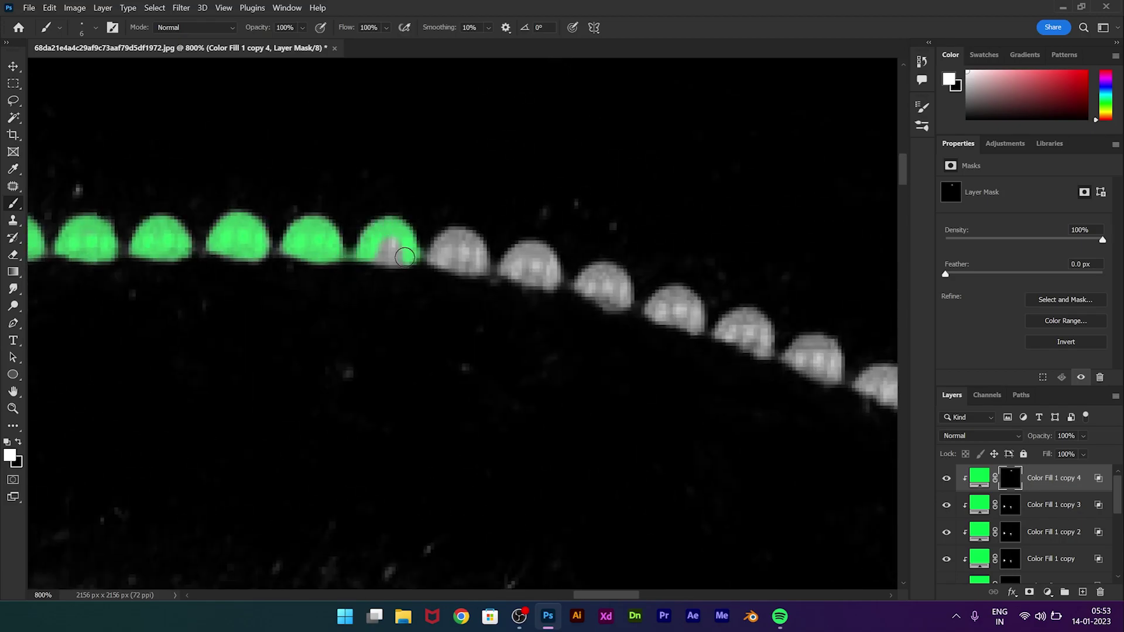
mouse_move(463, 256)
left_mouse_down()
mouse_move(444, 243)
mouse_move(499, 270)
left_mouse_up()
left_click_drag(491, 250, 365, 197)
left_click_drag(398, 249, 424, 243)
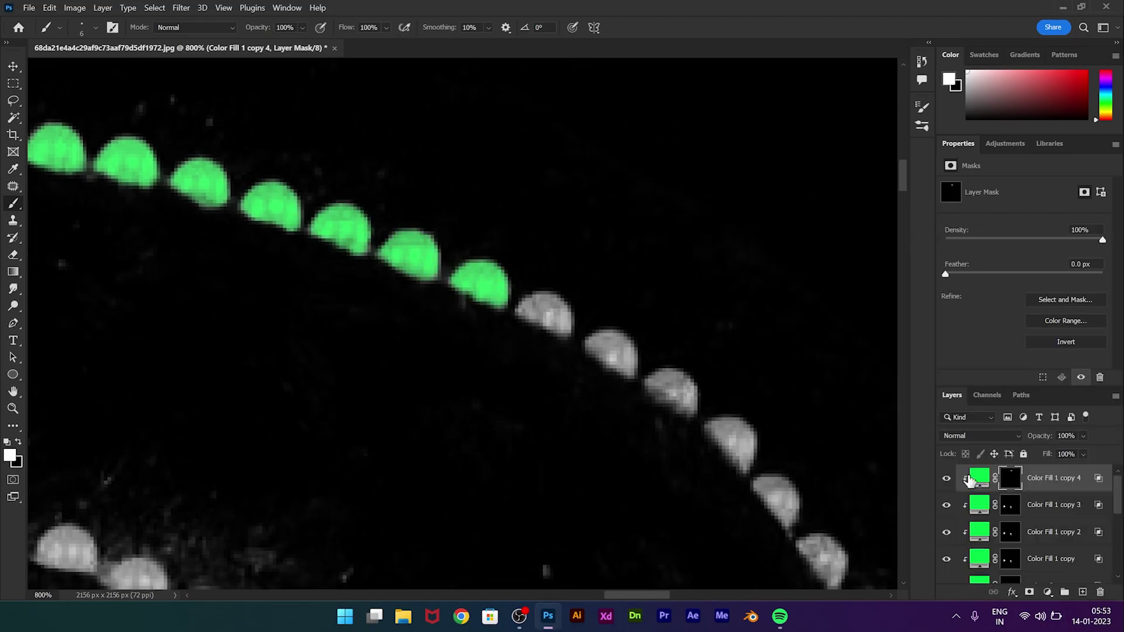
mouse_move(685, 399)
left_mouse_down()
mouse_move(462, 266)
mouse_move(476, 268)
mouse_move(440, 264)
left_mouse_up()
key("ctrl+z")
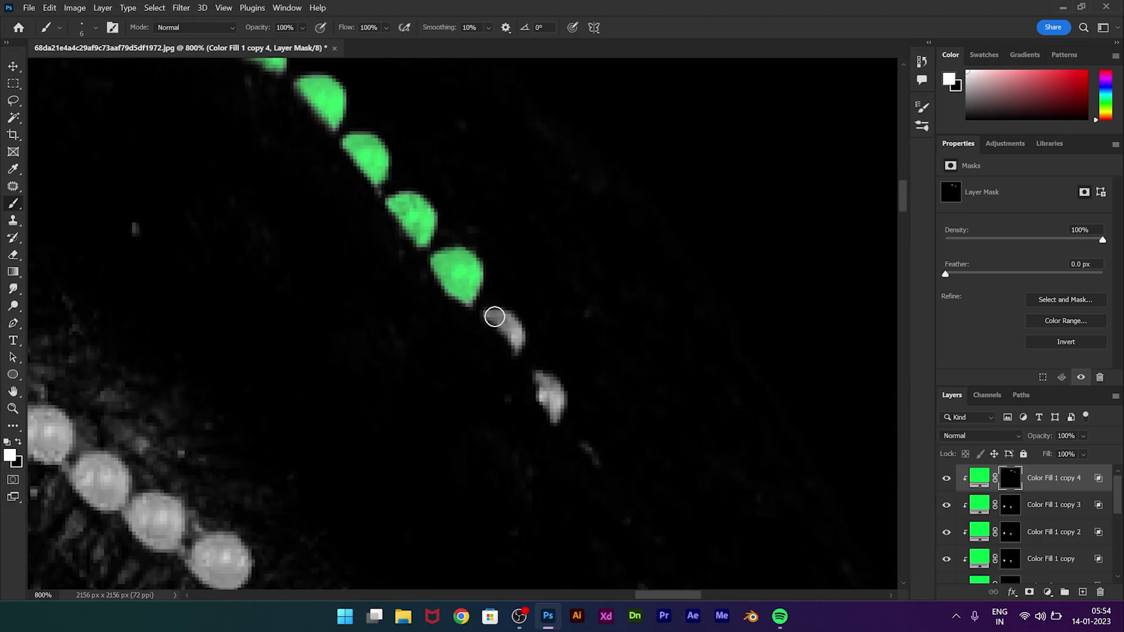
left_click_drag(494, 317, 534, 310)
mouse_move(542, 319)
left_mouse_down()
mouse_move(553, 343)
mouse_move(240, 188)
left_mouse_up()
left_click_drag(472, 304, 481, 334)
left_click_drag(464, 248, 513, 380)
Paint several more beads up and down the chain green.
mouse_move(512, 339)
left_mouse_down()
mouse_move(535, 402)
mouse_move(526, 385)
left_mouse_up()
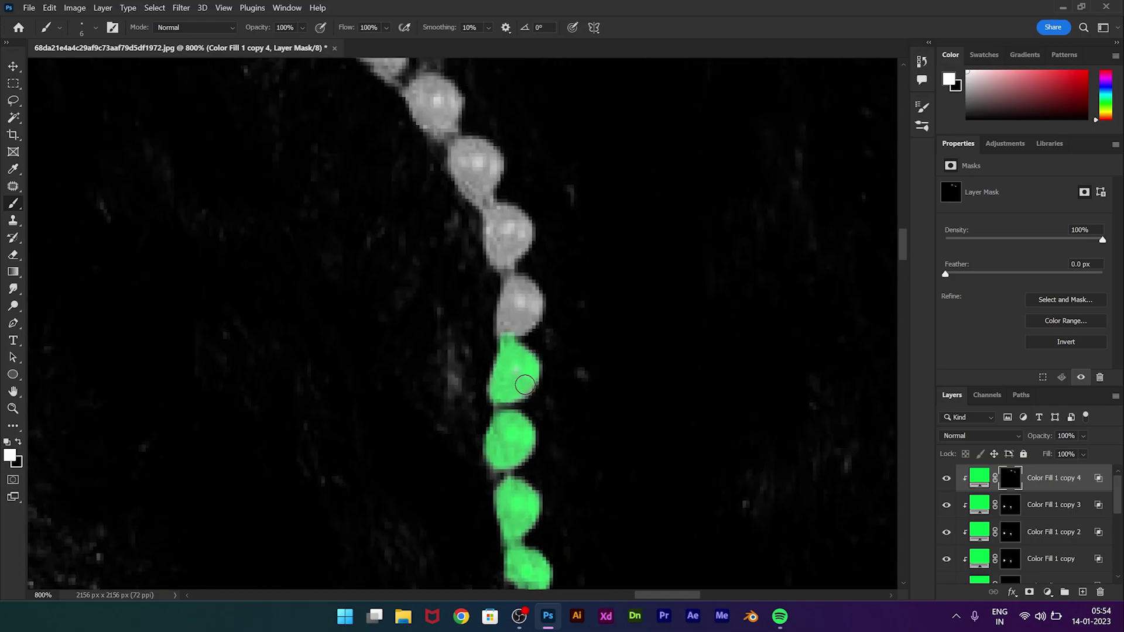
left_click_drag(544, 294, 584, 426)
left_click_drag(553, 351, 536, 361)
left_click_drag(494, 275, 509, 311)
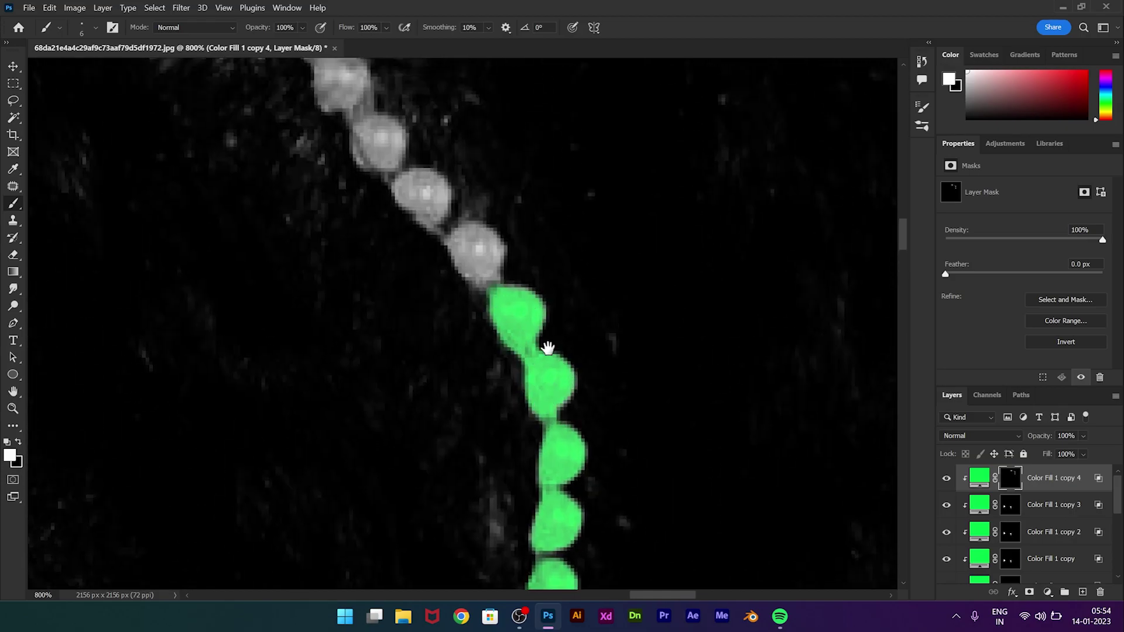
mouse_move(544, 350)
left_mouse_down()
mouse_move(577, 395)
mouse_move(562, 398)
left_mouse_up()
mouse_move(503, 352)
left_mouse_down()
mouse_move(557, 452)
mouse_move(508, 392)
mouse_move(485, 306)
mouse_move(432, 283)
mouse_move(427, 230)
mouse_move(571, 422)
left_mouse_up()
mouse_move(515, 328)
left_mouse_down()
mouse_move(582, 397)
mouse_move(711, 431)
left_mouse_up()
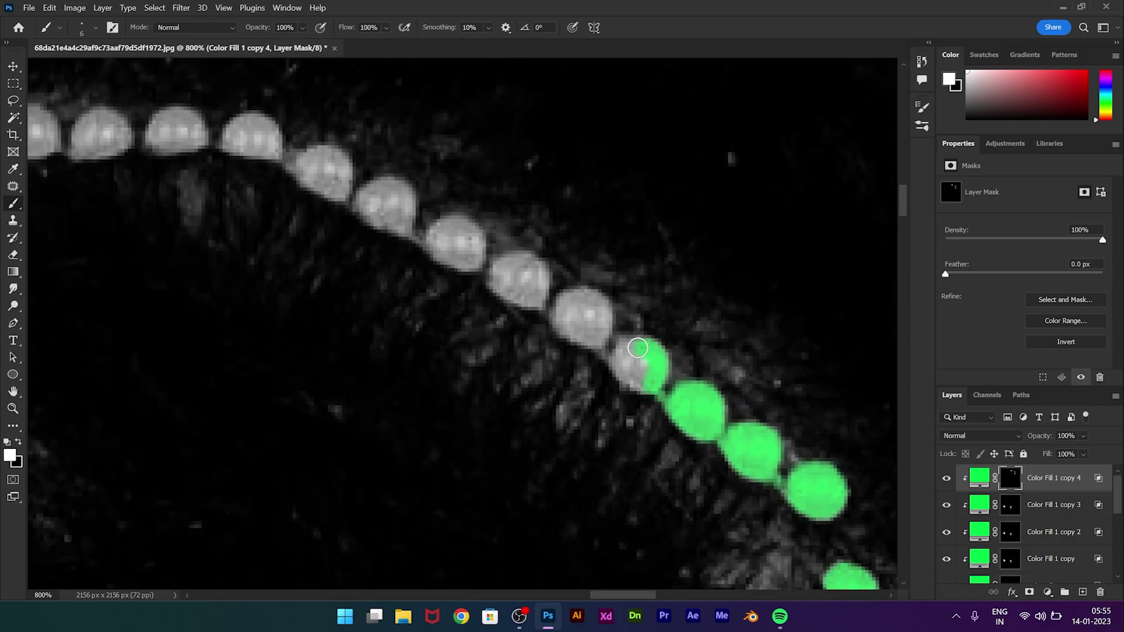
left_click_drag(650, 374, 568, 310)
left_click_drag(577, 319, 728, 432)
mouse_move(662, 389)
left_mouse_down()
mouse_move(680, 402)
mouse_move(711, 327)
mouse_move(677, 352)
mouse_move(621, 352)
mouse_move(711, 380)
left_mouse_up()
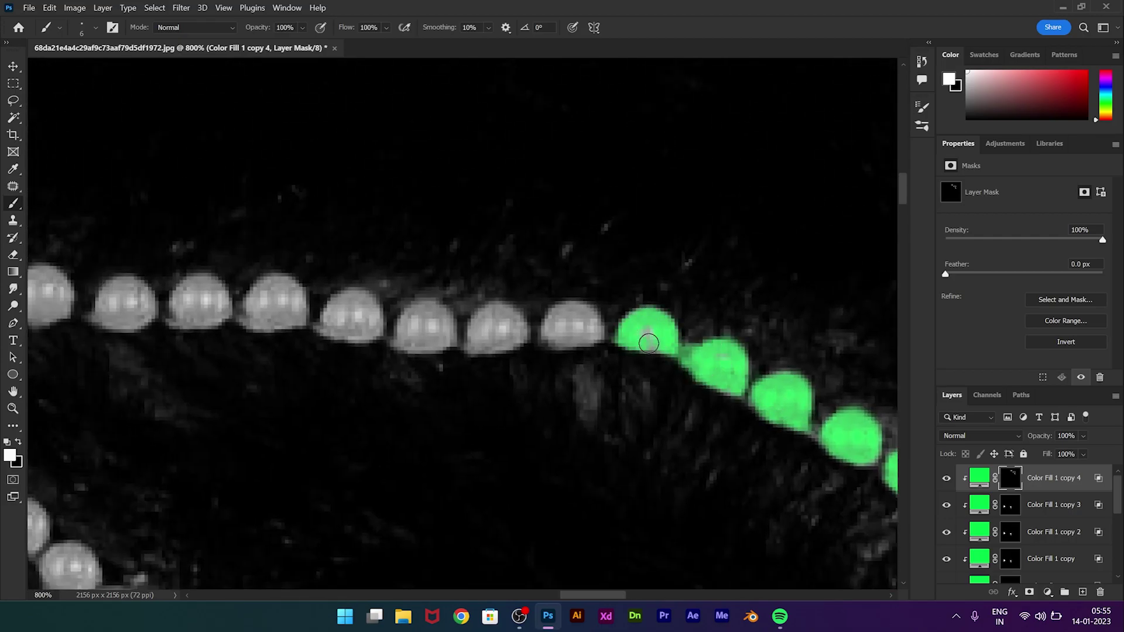
Fill the lower parts of the beads green and lower the screen brightness.
left_click_drag(648, 343, 676, 299)
left_click_drag(603, 287, 586, 293)
mouse_move(685, 331)
left_mouse_down()
mouse_move(742, 372)
mouse_move(638, 367)
left_mouse_up()
left_click_drag(525, 340, 610, 305)
left_click_drag(609, 305, 656, 319)
left_click_drag(491, 419, 580, 416)
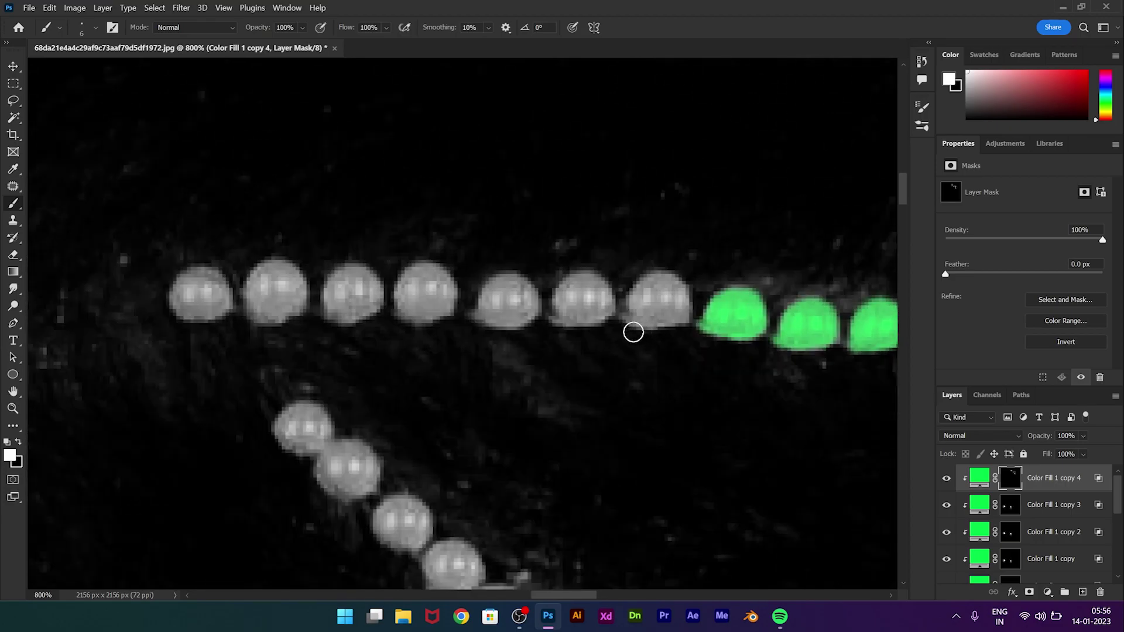
left_click(1040, 616)
mouse_move(995, 494)
left_mouse_down()
mouse_move(925, 493)
mouse_move(995, 494)
left_mouse_up()
Scroll down the braid, painting the next groups of beads green.
mouse_move(679, 299)
left_mouse_down()
mouse_move(482, 314)
mouse_move(431, 289)
mouse_move(633, 299)
left_mouse_up()
mouse_move(535, 301)
left_mouse_down()
mouse_move(457, 294)
mouse_move(409, 324)
left_mouse_up()
scroll(410, 310, "down", 3)
left_click_drag(410, 258, 449, 271)
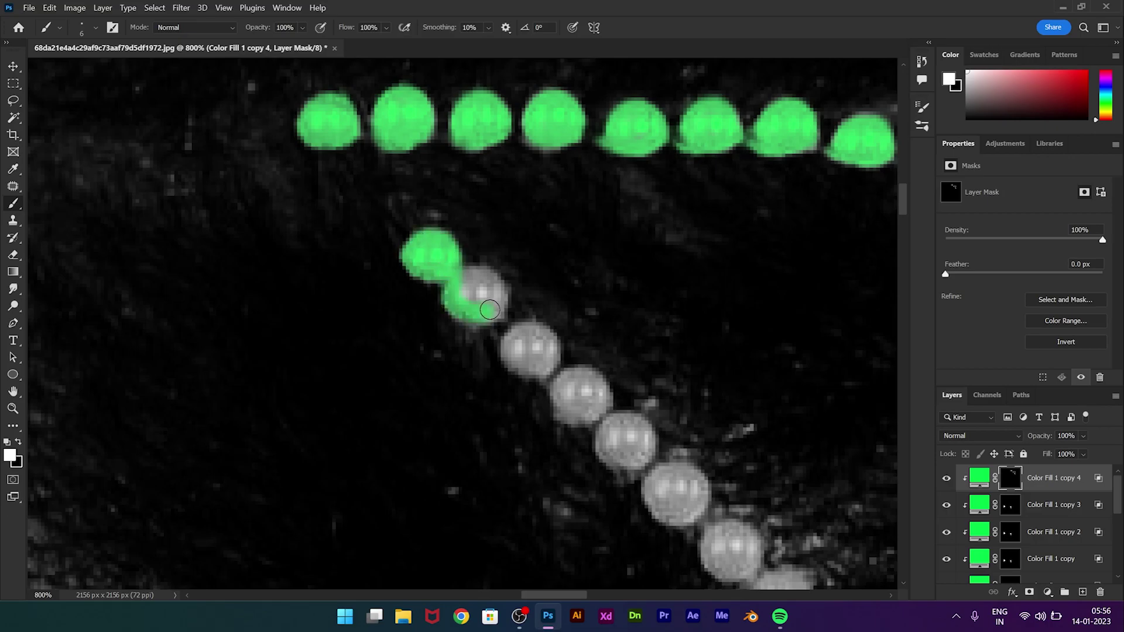
left_click_drag(490, 309, 477, 284)
scroll(402, 288, "down", 3)
mouse_move(410, 266)
left_mouse_down()
mouse_move(431, 259)
mouse_move(478, 305)
mouse_move(466, 316)
mouse_move(492, 332)
left_mouse_up()
scroll(423, 296, "down", 2)
scroll(492, 332, "down", 3)
left_click(423, 305)
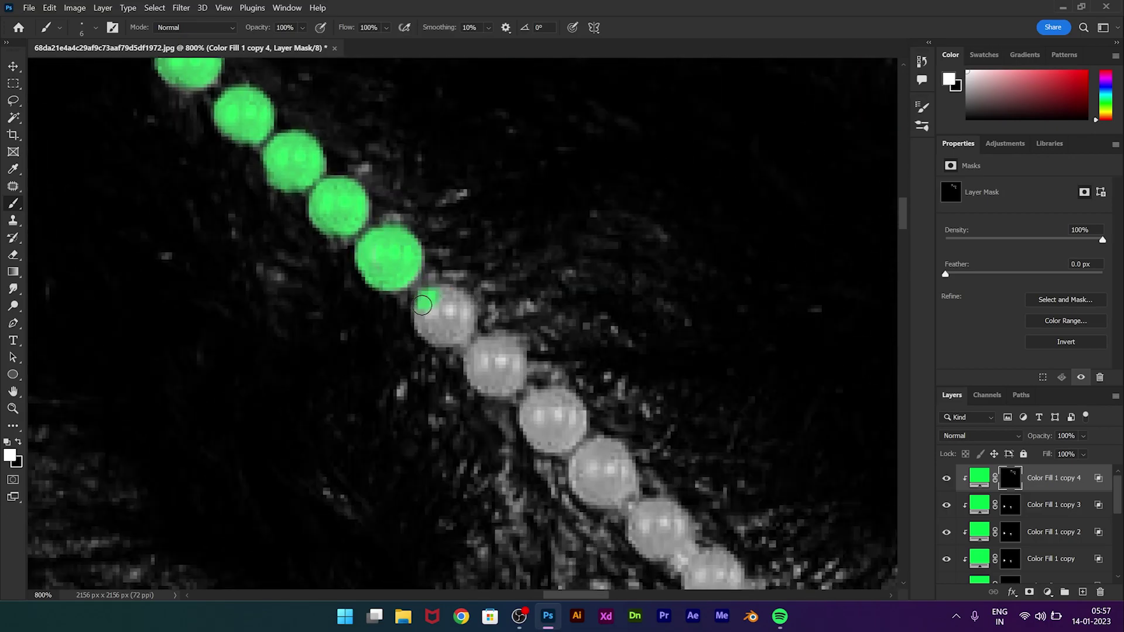
mouse_move(422, 304)
left_mouse_down()
mouse_move(460, 325)
mouse_move(428, 301)
mouse_move(489, 372)
left_mouse_up()
scroll(445, 316, "down", 3)
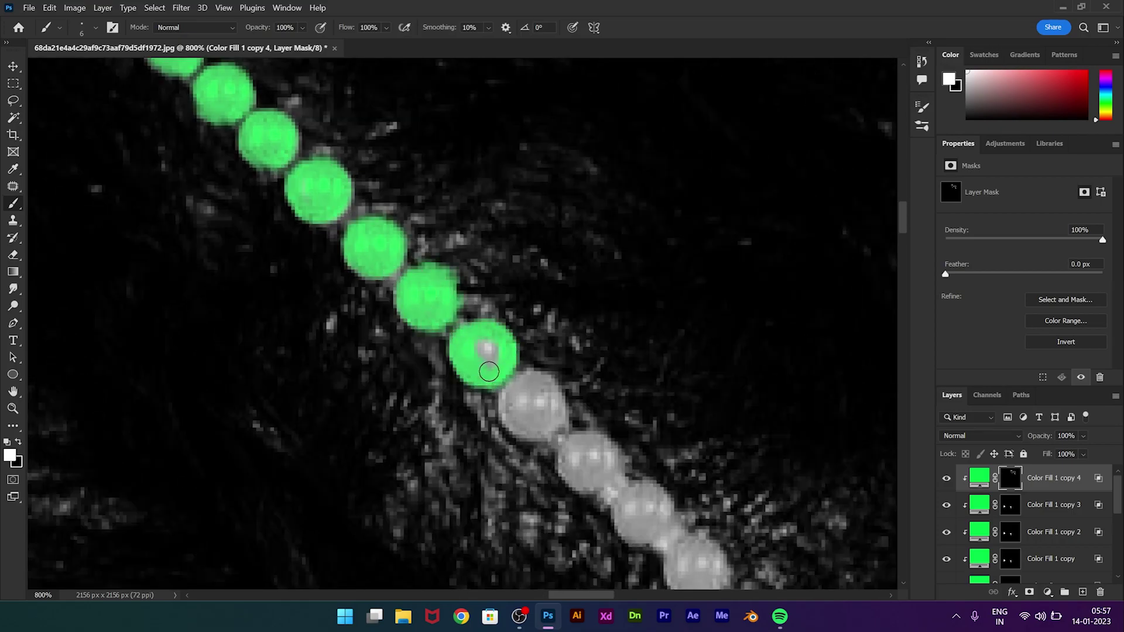
scroll(489, 372, "down", 3)
Paint the last beads of the chain green and fit the image on screen.
left_click_drag(410, 281, 492, 352)
scroll(492, 351, "down", 3)
mouse_move(445, 311)
left_mouse_down()
mouse_move(514, 381)
mouse_move(368, 228)
left_mouse_up()
mouse_move(434, 274)
left_mouse_down()
mouse_move(489, 283)
mouse_move(486, 304)
mouse_move(533, 351)
mouse_move(440, 241)
mouse_move(482, 268)
mouse_move(511, 321)
left_mouse_up()
left_click_drag(398, 246, 453, 318)
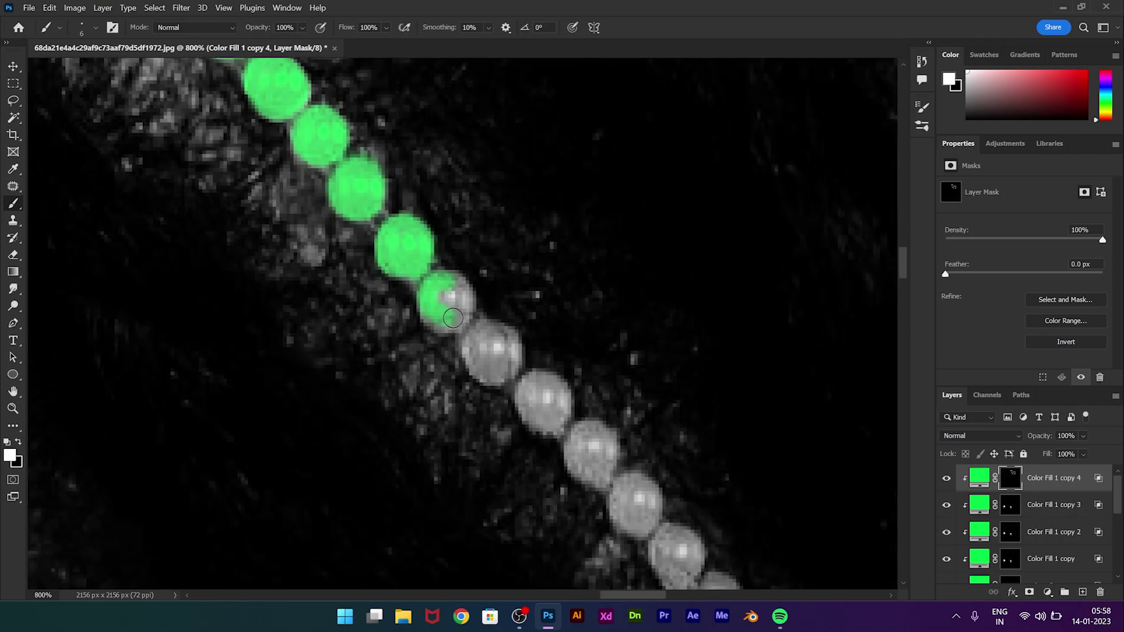
left_click_drag(409, 264, 440, 245)
left_click_drag(463, 283, 477, 311)
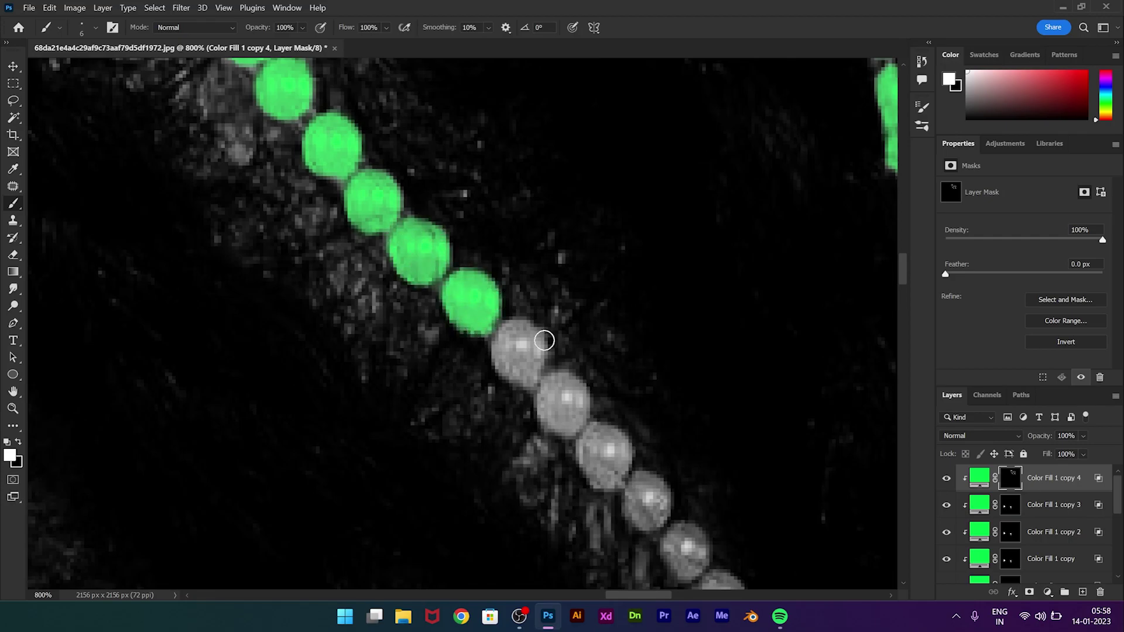
mouse_move(400, 275)
left_mouse_down()
mouse_move(445, 345)
mouse_move(419, 331)
mouse_move(450, 397)
left_mouse_up()
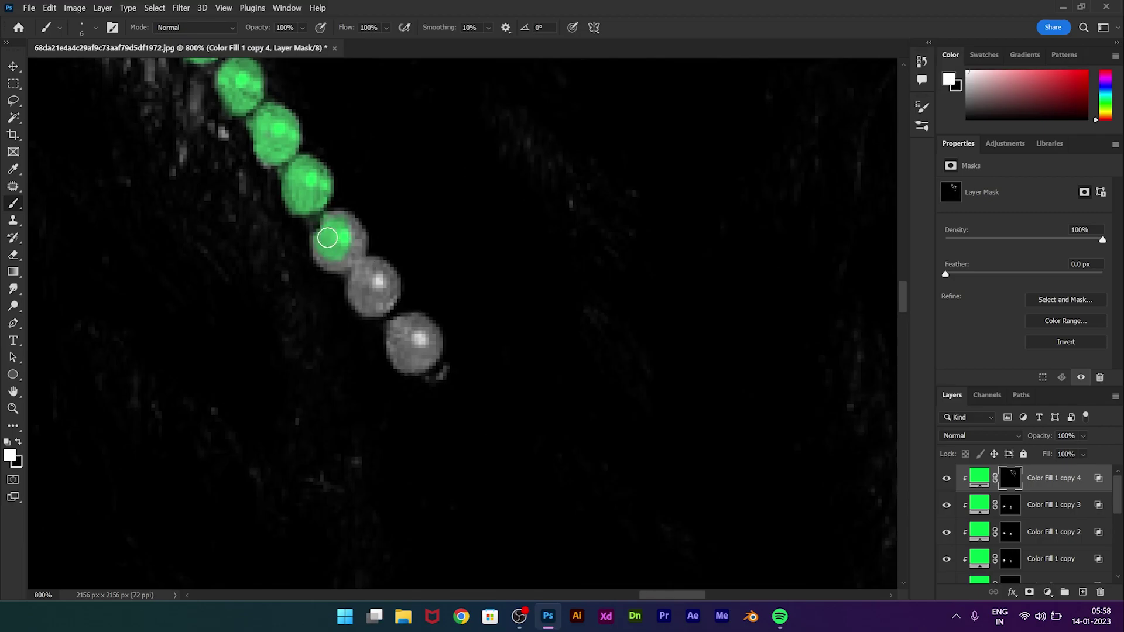
left_click_drag(335, 242, 418, 360)
key("ctrl+0")
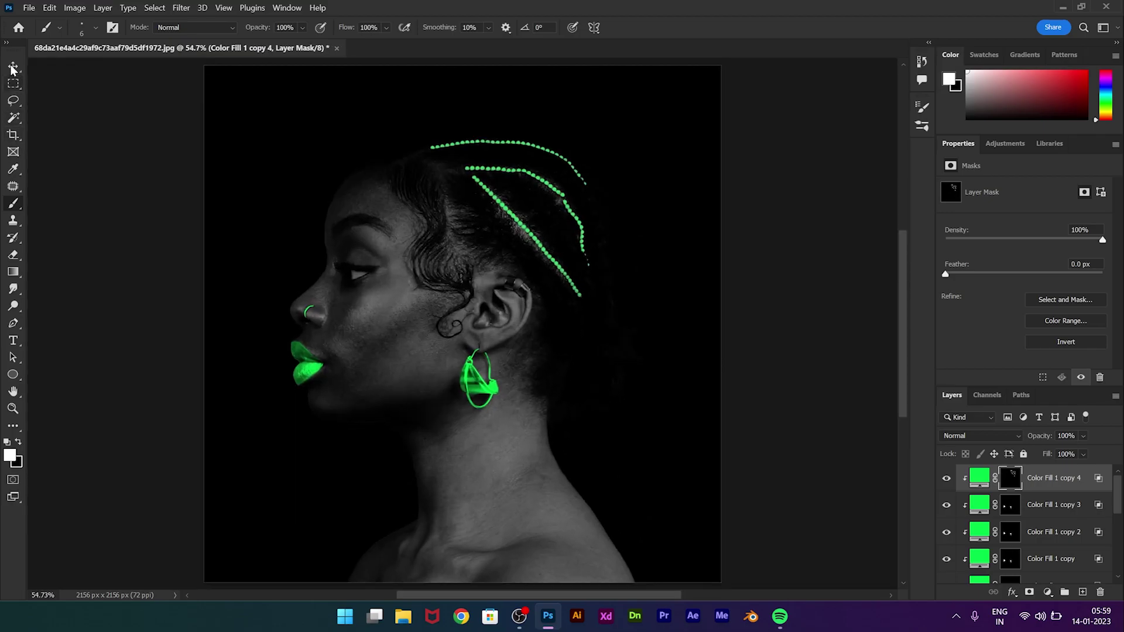
Duplicate the top green fill as Color Fill 1 copy 5, set Linear Dodge (Add), add a black mask.
left_click(13, 67)
key("d")
key("ctrl+j")
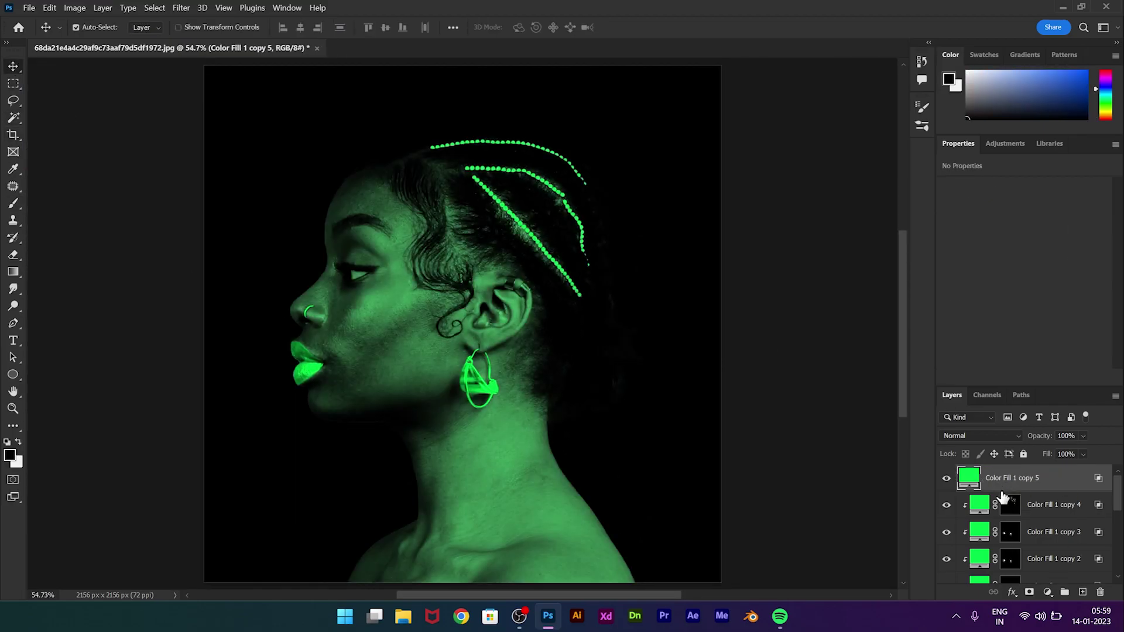
double_click(1104, 493)
key("Return")
left_click(982, 436)
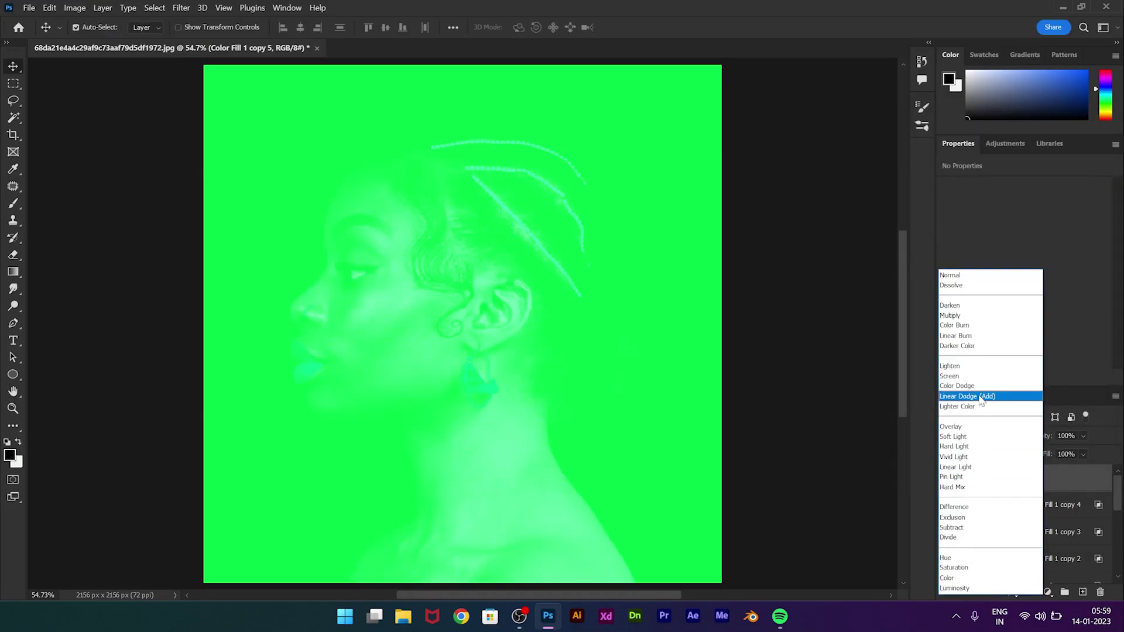
left_click(993, 394)
left_click(1030, 592, "alt")
Set up a white, low-flow soft brush, trying sizes from about 79 px to 638 px.
key("x")
key("b")
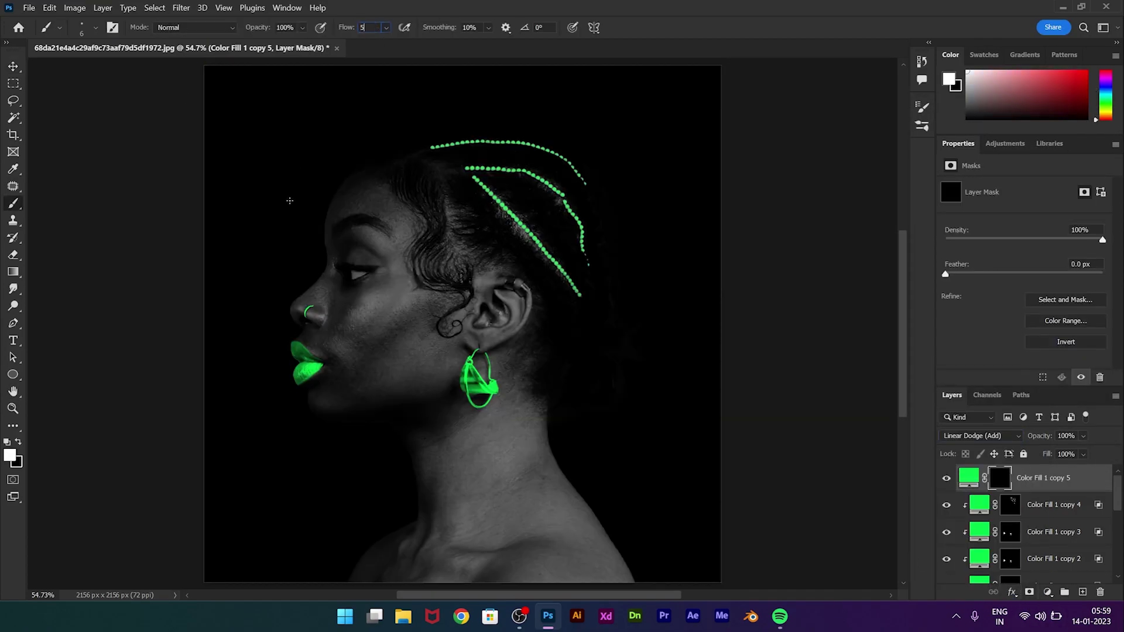
key("ctrl+1")
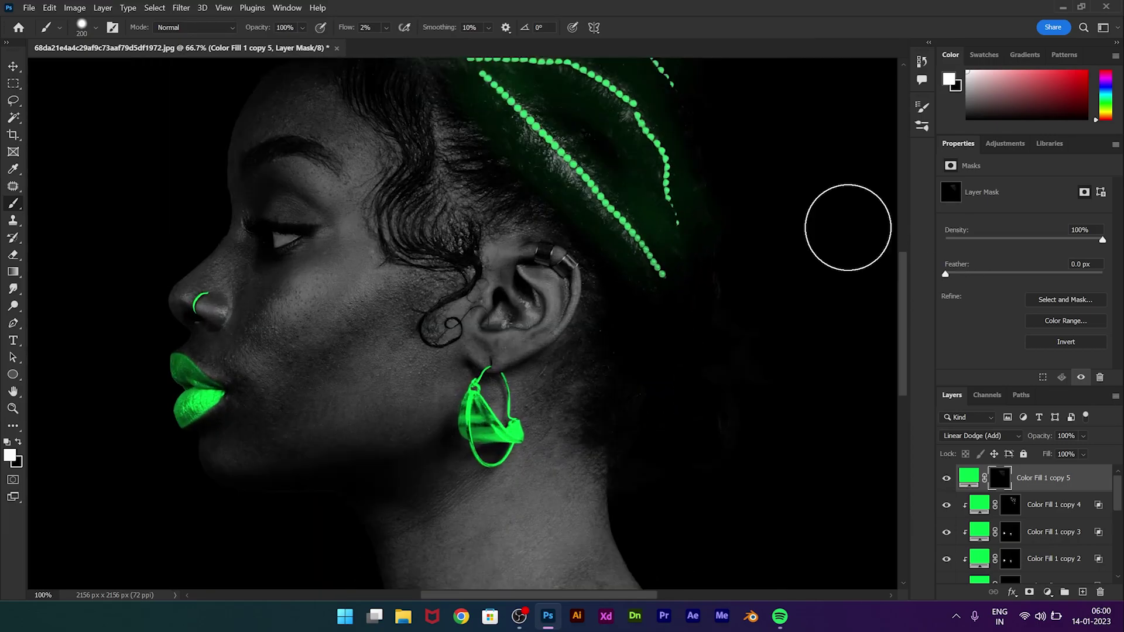
right_click(608, 187)
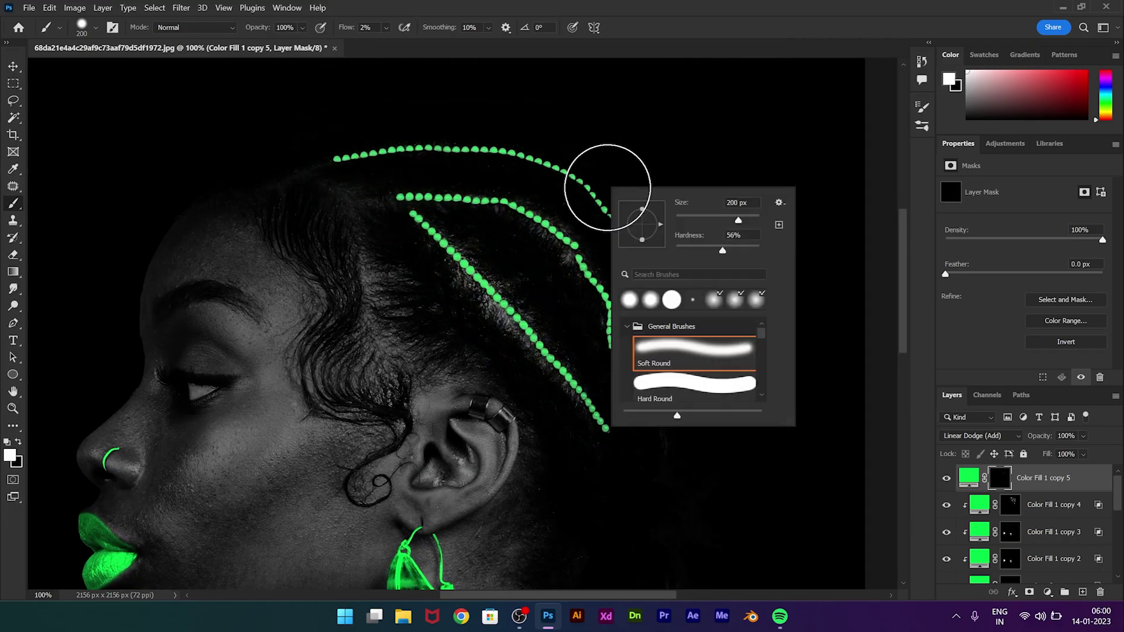
left_click(351, 156)
right_click(427, 214, "alt")
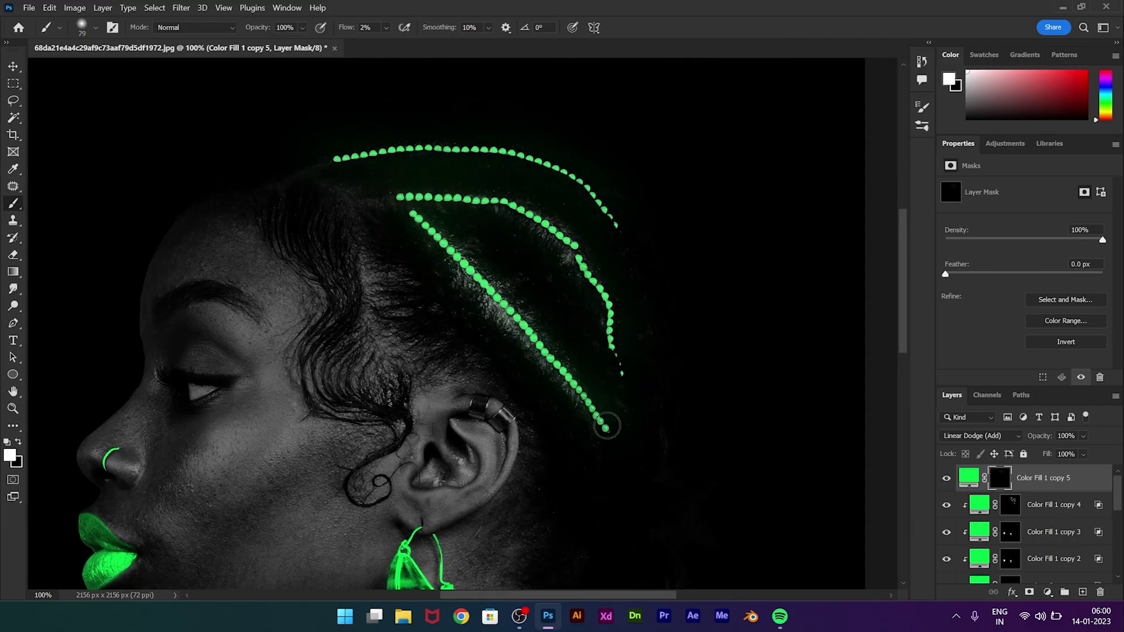
right_click(364, 139, "alt")
key("h")
Zoom in on the earring, size the brush to about 148 px and raise flow to 19%.
left_click_drag(452, 327, 370, 329)
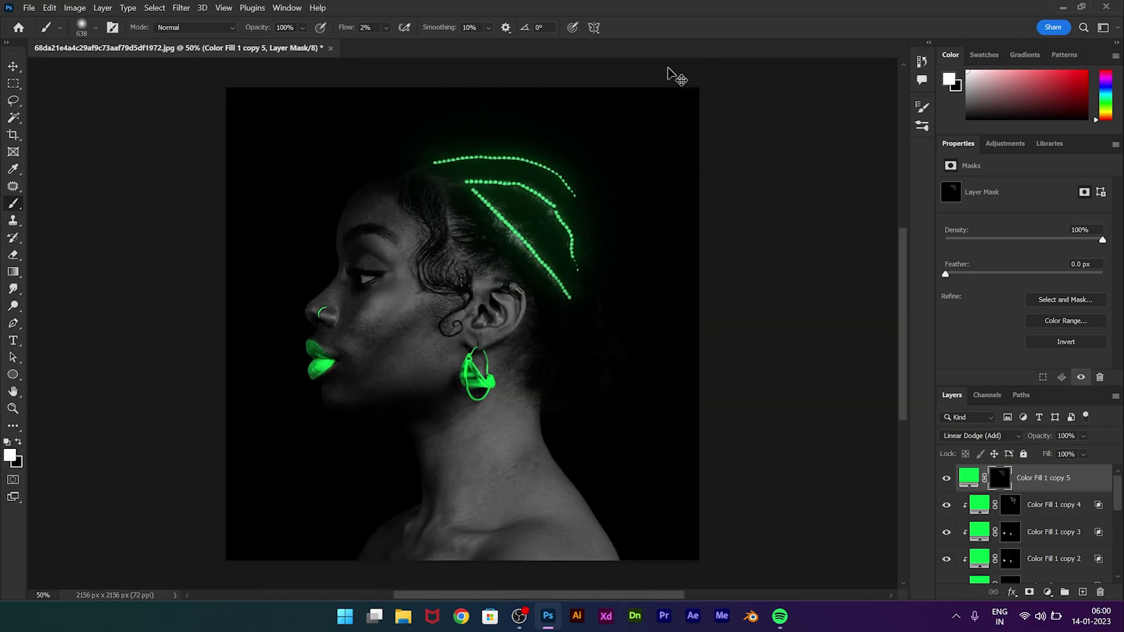
key("ctrl+plus")
right_click(434, 351, "alt")
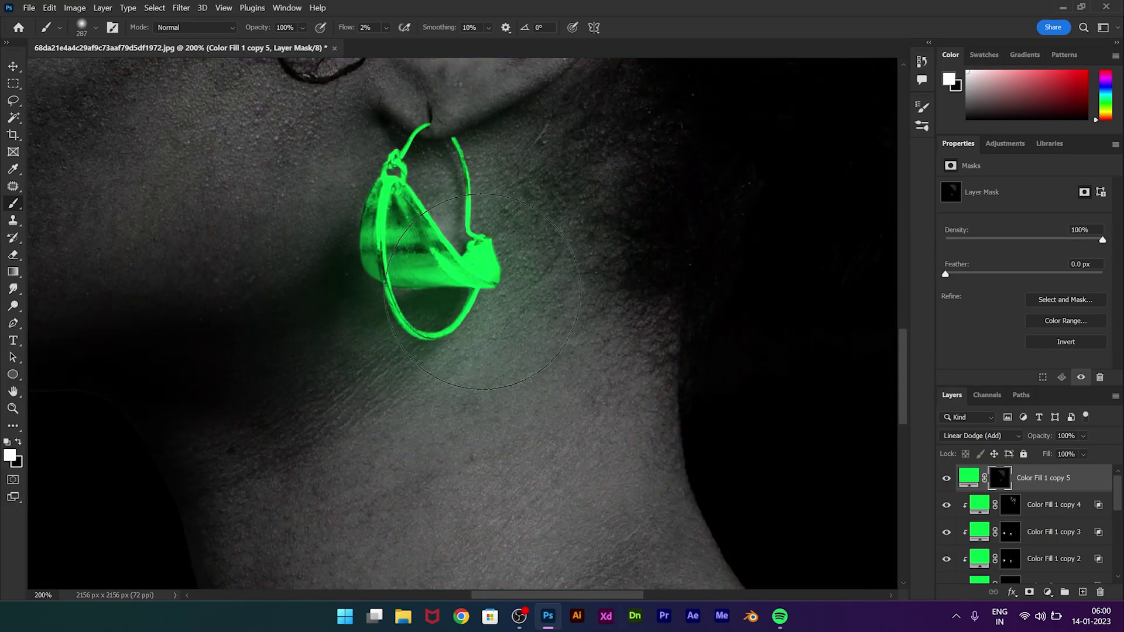
key("ctrl+minus")
right_click(585, 323, "alt")
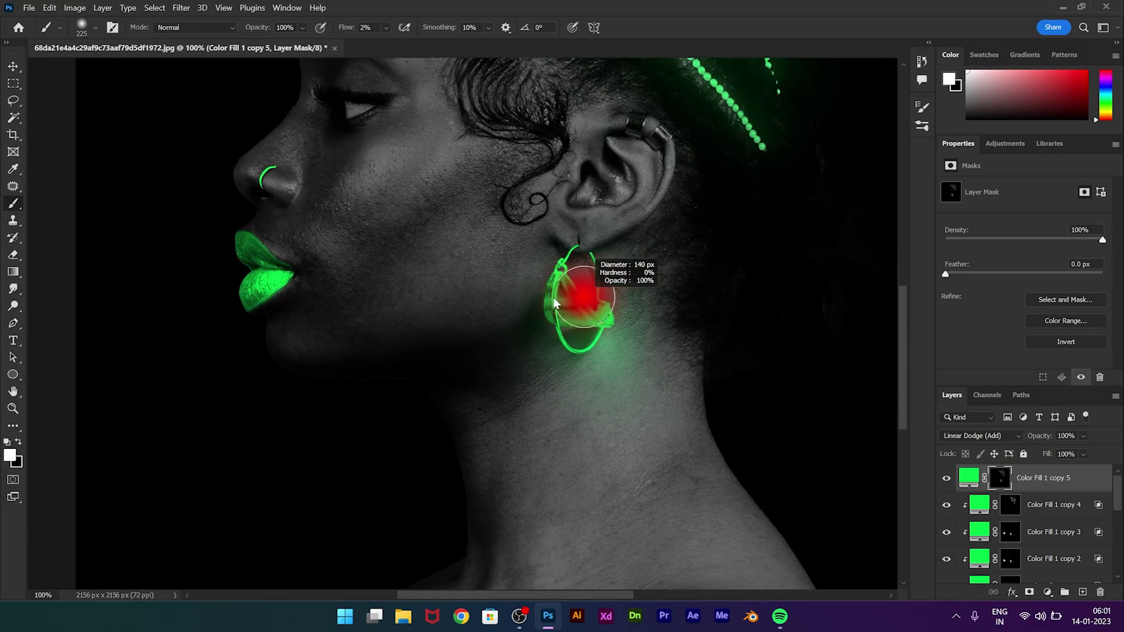
key("ctrl+plus")
key("ctrl+plus")
left_click_drag(342, 29, 349, 33)
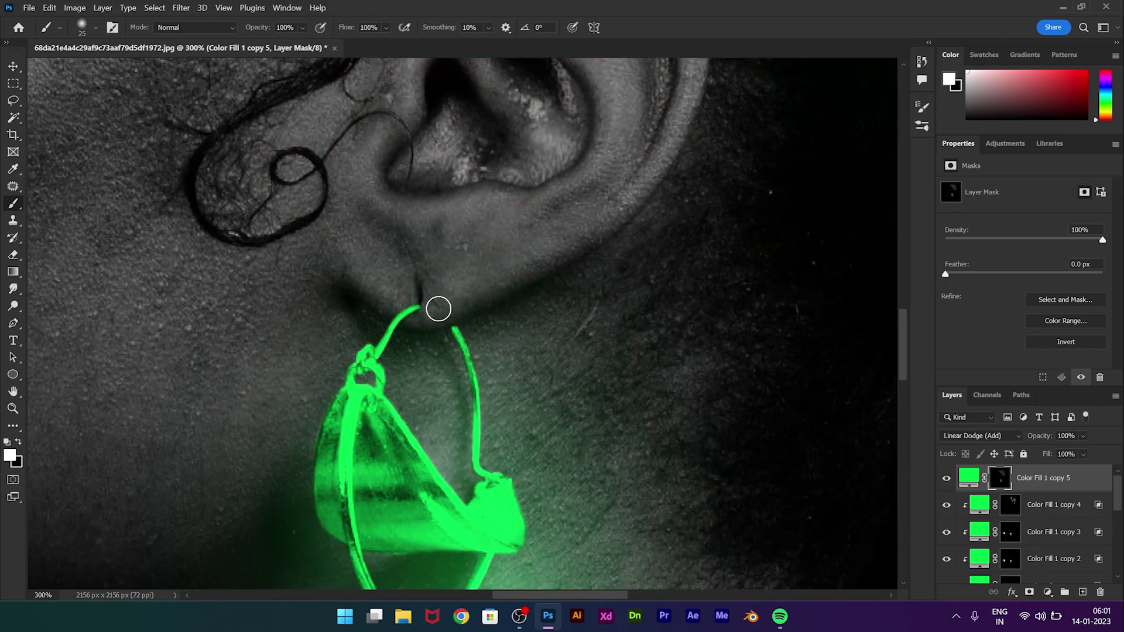
Paint a longer soft green glow stroke along the ear on the copy 5 mask.
left_click_drag(438, 309, 550, 250)
key("ctrl+z")
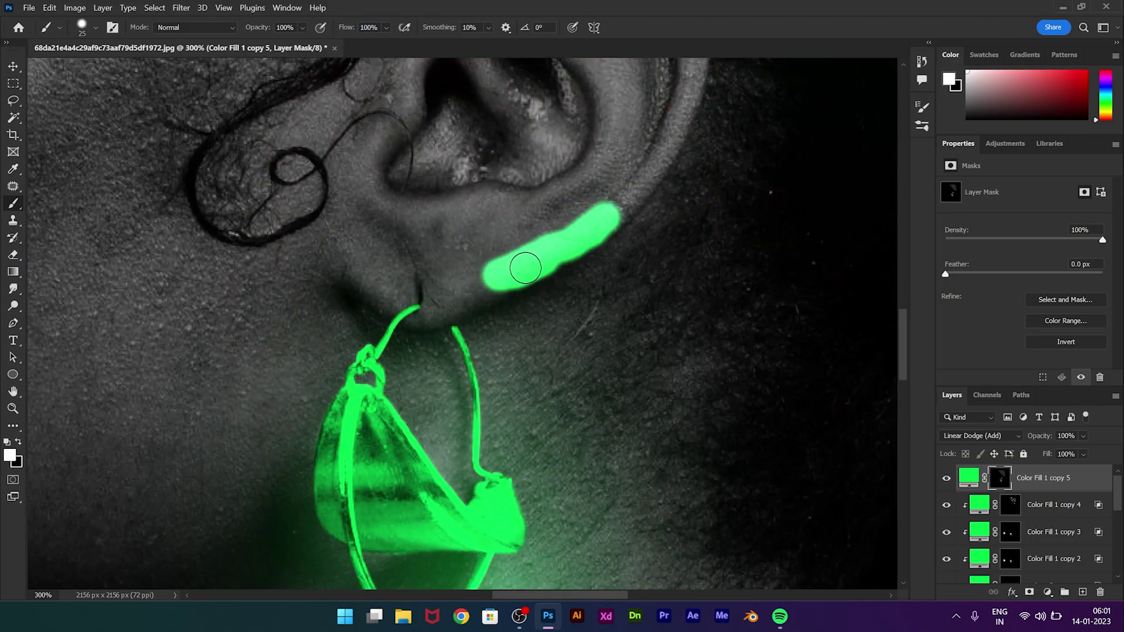
key("ctrl+z")
mouse_move(597, 222)
left_mouse_down()
mouse_move(389, 296)
mouse_move(574, 217)
mouse_move(615, 213)
mouse_move(395, 248)
mouse_move(389, 288)
mouse_move(452, 279)
left_mouse_up()
Trim the glow in black, then paint more glow onto the neck near the earring at 100% flow.
key("x")
right_click(647, 178)
key("Escape")
key("ctrl+0")
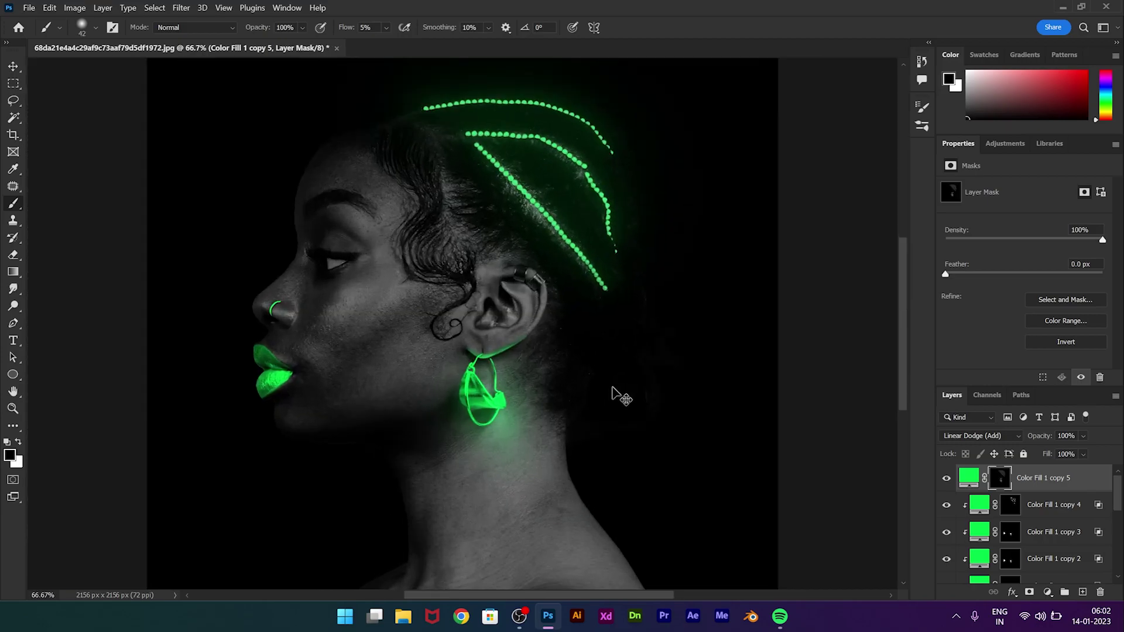
key("ctrl+plus")
key("ctrl+plus")
key("ctrl+plus")
key("shift+0")
right_click(501, 363, "alt")
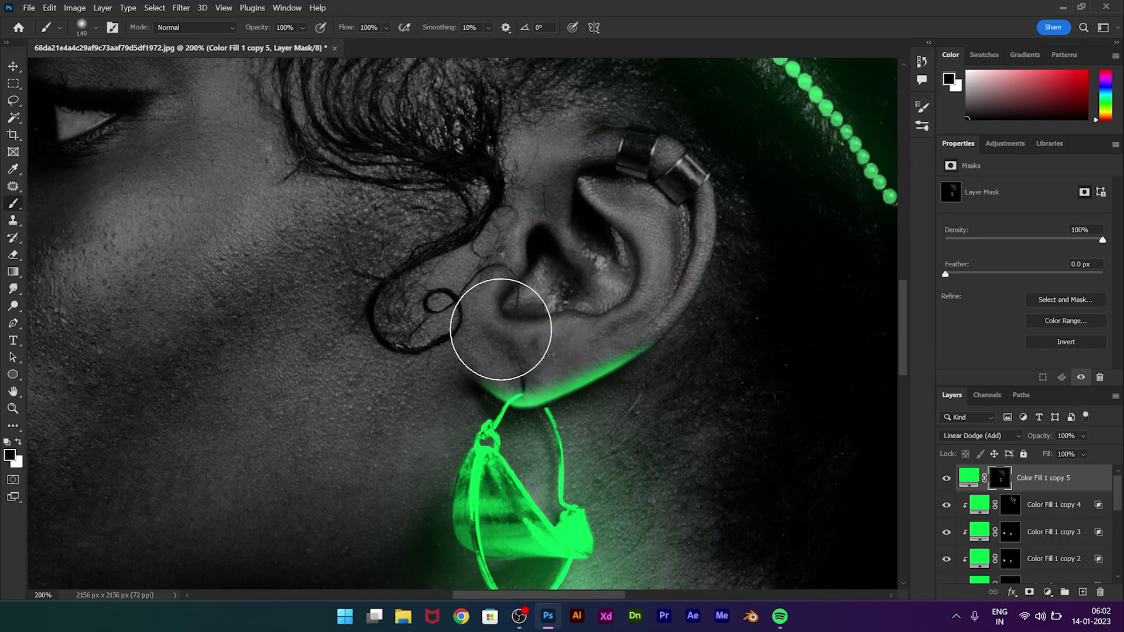
scroll(502, 326, "down", 3)
key("x")
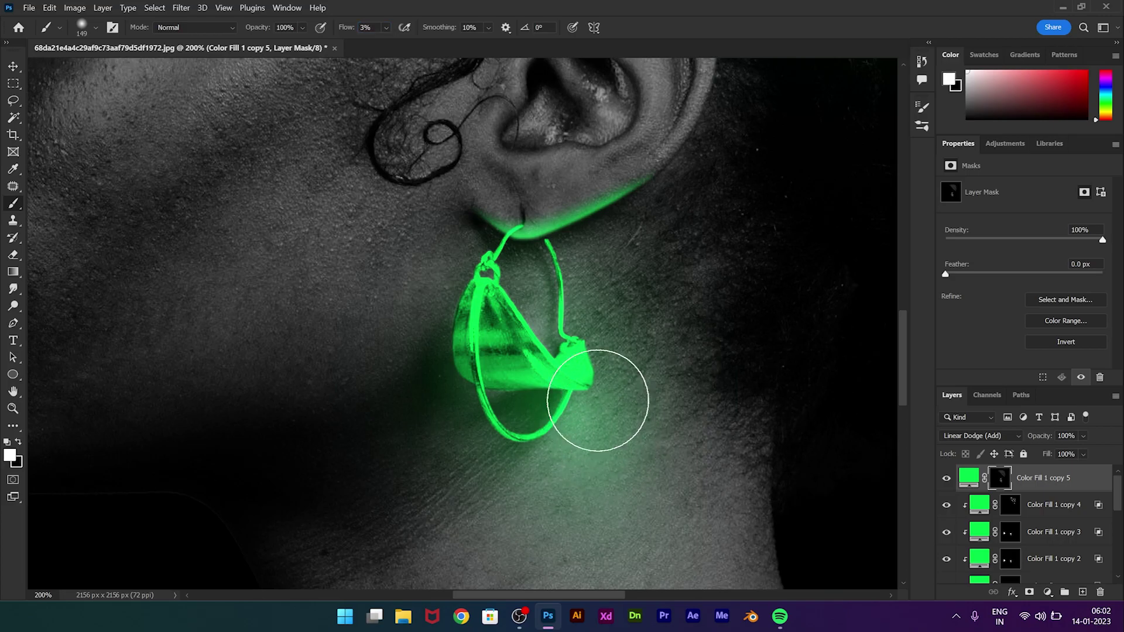
right_click(602, 404, "alt")
left_click_drag(591, 404, 745, 419)
Adjust brush size around the ear, frame the nose ring, and duplicate the fill as copy 6.
key("ctrl+minus")
key("ctrl+minus")
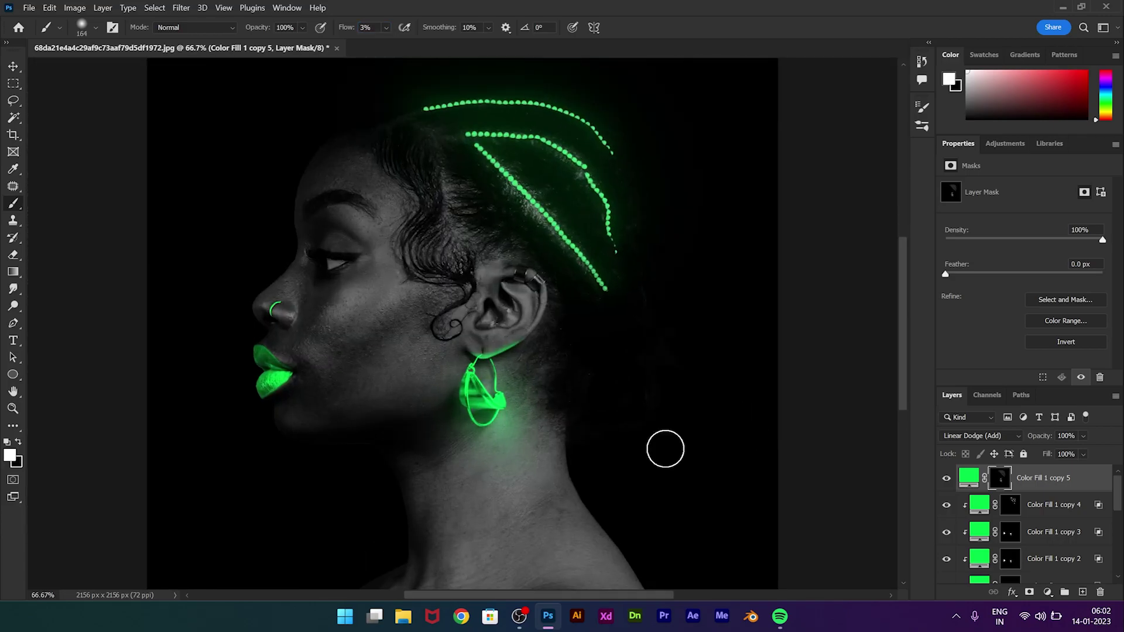
key("ctrl+plus")
key("ctrl+plus")
right_click(638, 307, "alt")
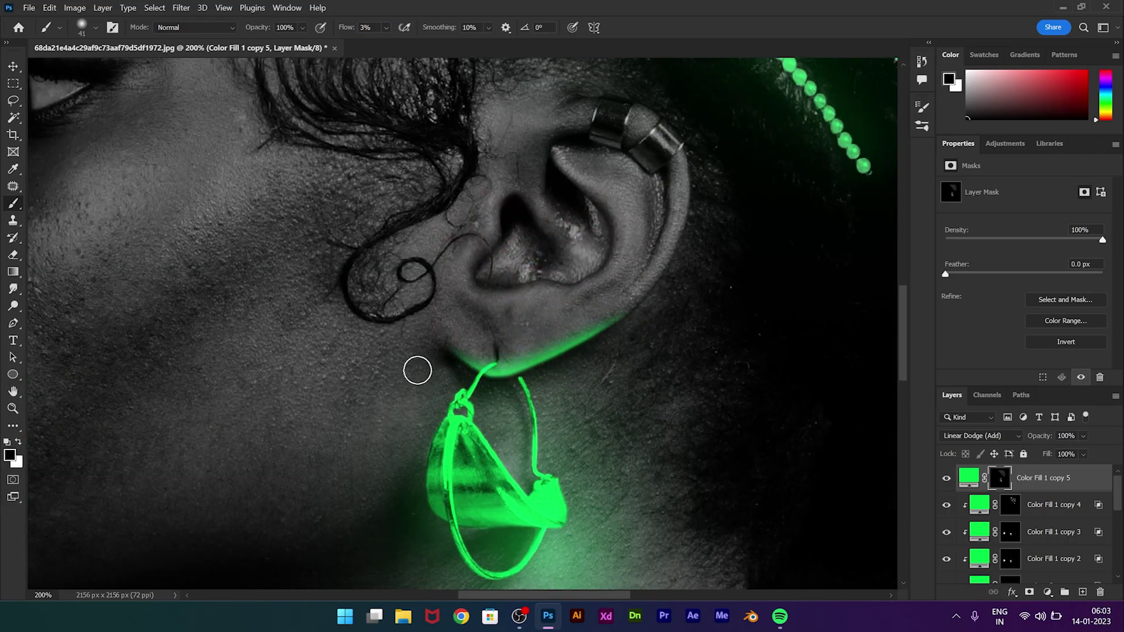
right_click(708, 343, "alt")
key("x")
key("ctrl+minus")
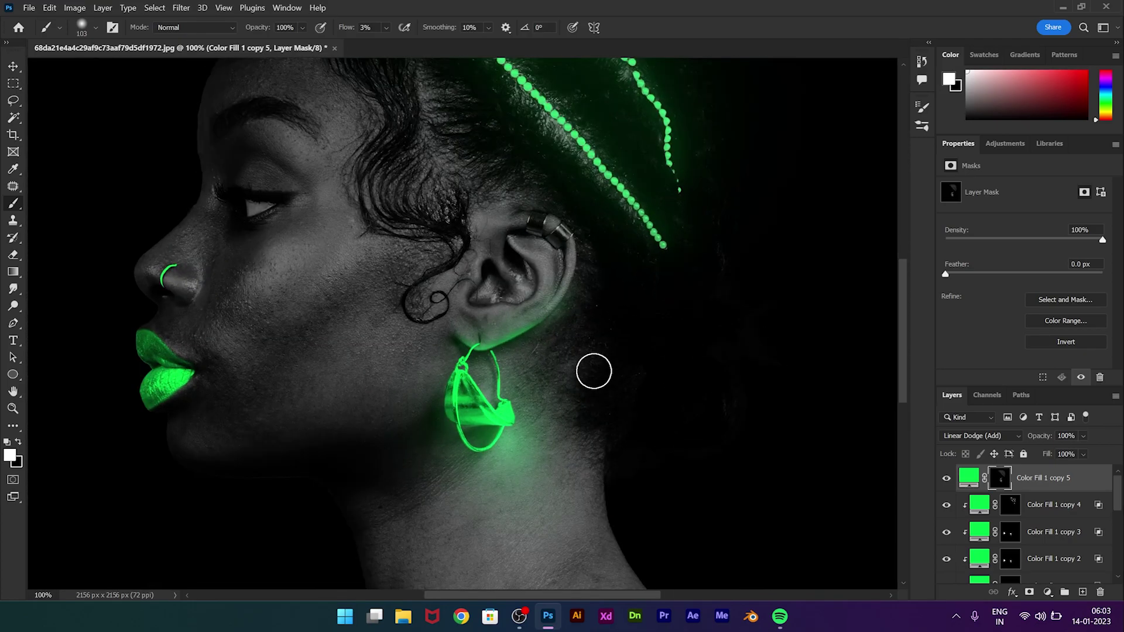
key("ctrl+plus")
key("ctrl+plus")
left_click_drag(480, 326, 565, 349)
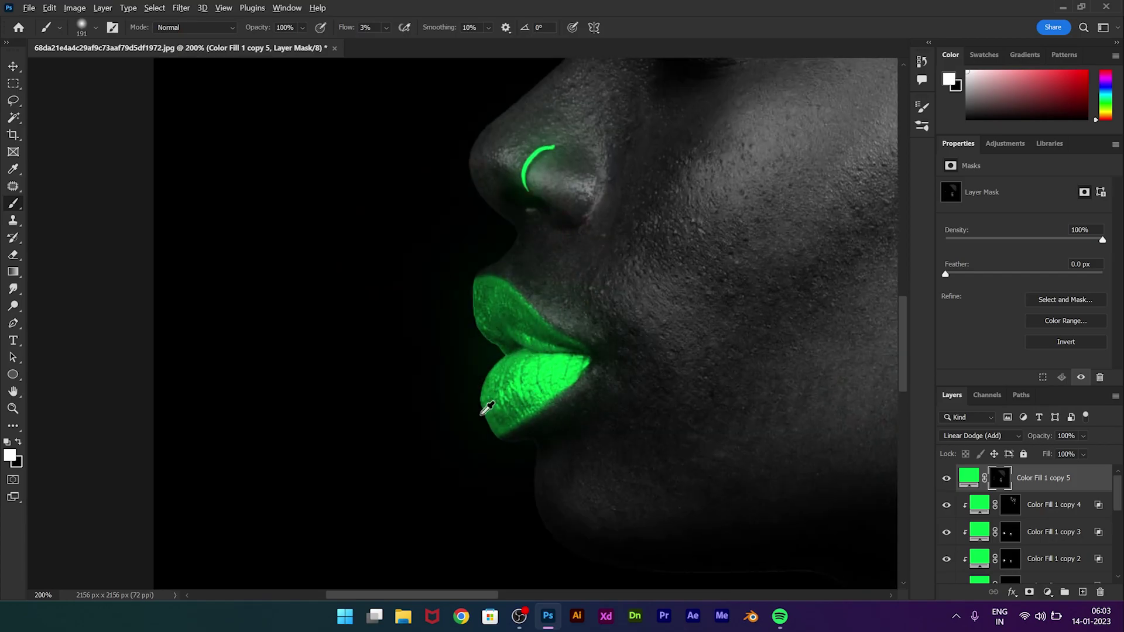
key("ctrl+0")
key("ctrl+plus")
key("ctrl+plus")
key("ctrl+plus")
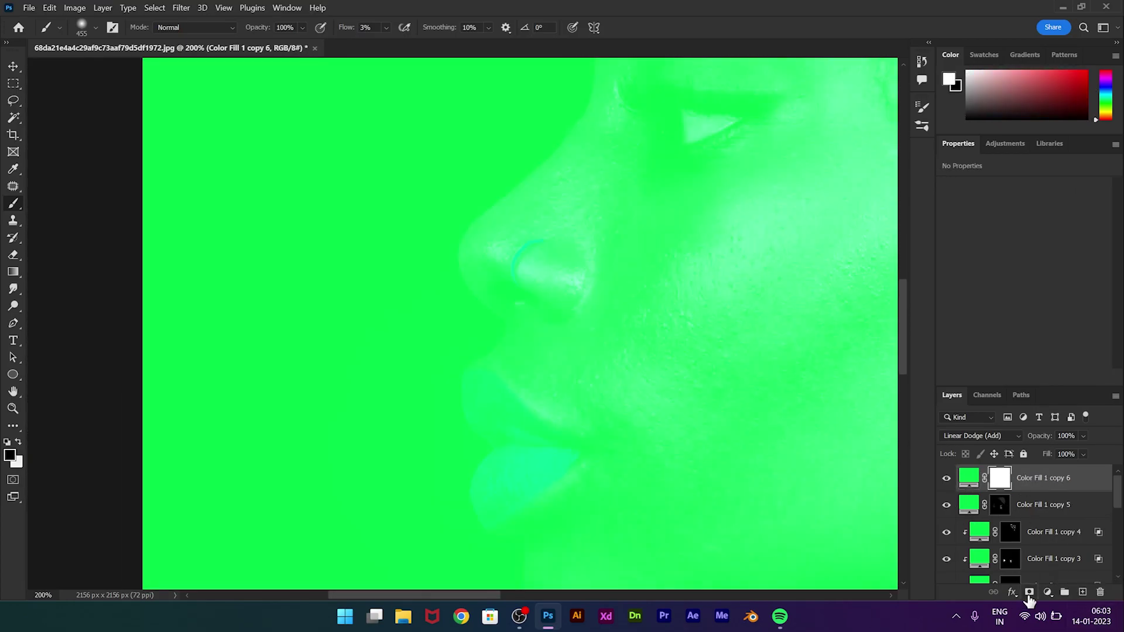
Clip copy 6 under copy 5, invert its mask, and paint green onto the nose tip.
left_click_drag(1036, 592, 1052, 518)
key("ctrl+plus")
key("alt+bracketright")
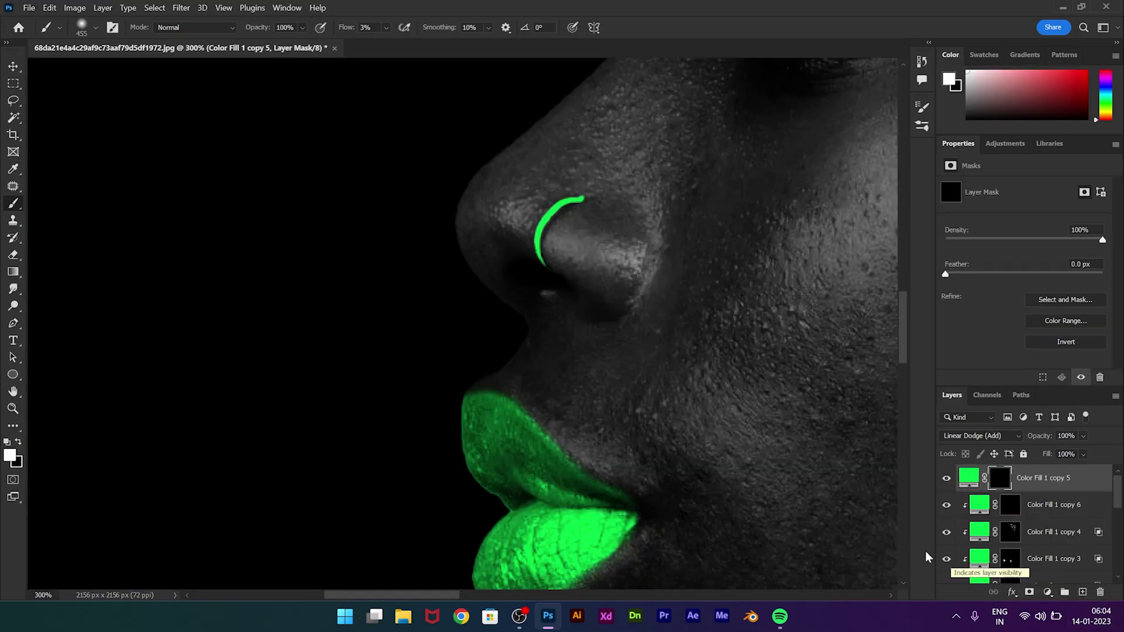
left_click(1010, 505)
key("ctrl+minus")
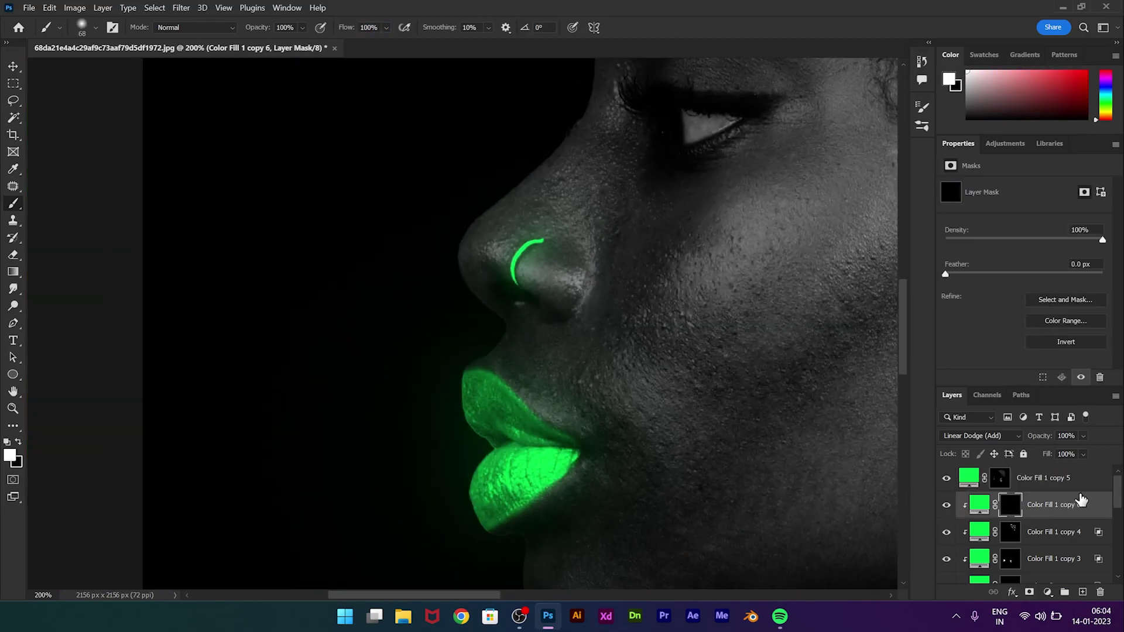
mouse_move(474, 252)
left_mouse_down()
mouse_move(489, 291)
mouse_move(441, 275)
left_mouse_up()
key("x")
key("ctrl+plus")
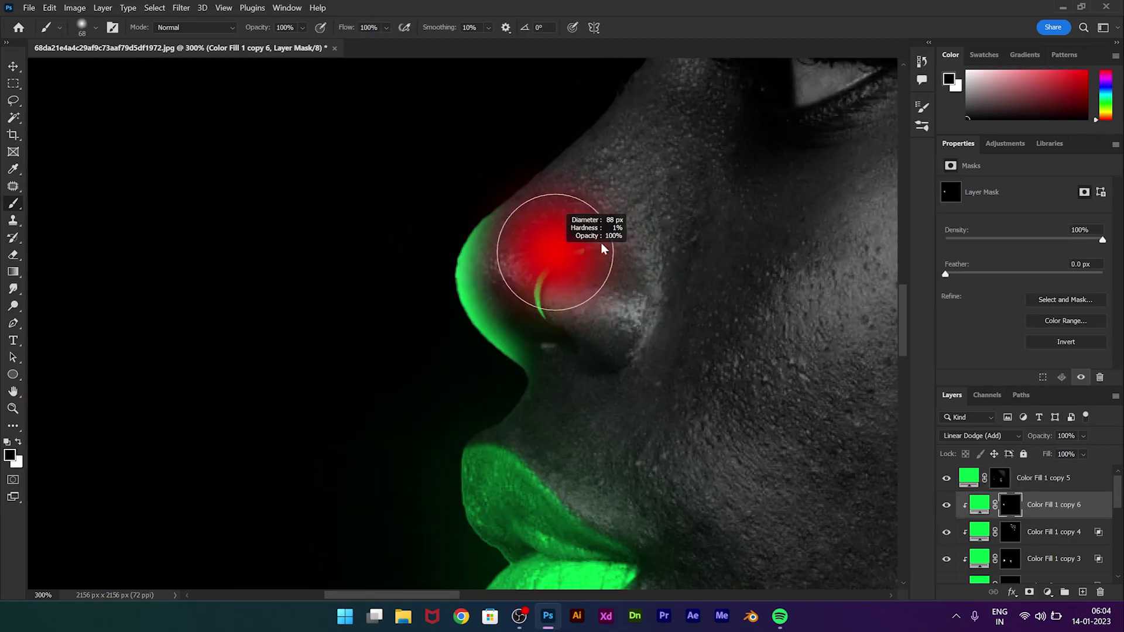
key("ctrl+0")
Duplicate to copy 7, clip it, paint a soft glow beside the nostril, and lower its opacity.
key("ctrl+j")
double_click(1083, 504)
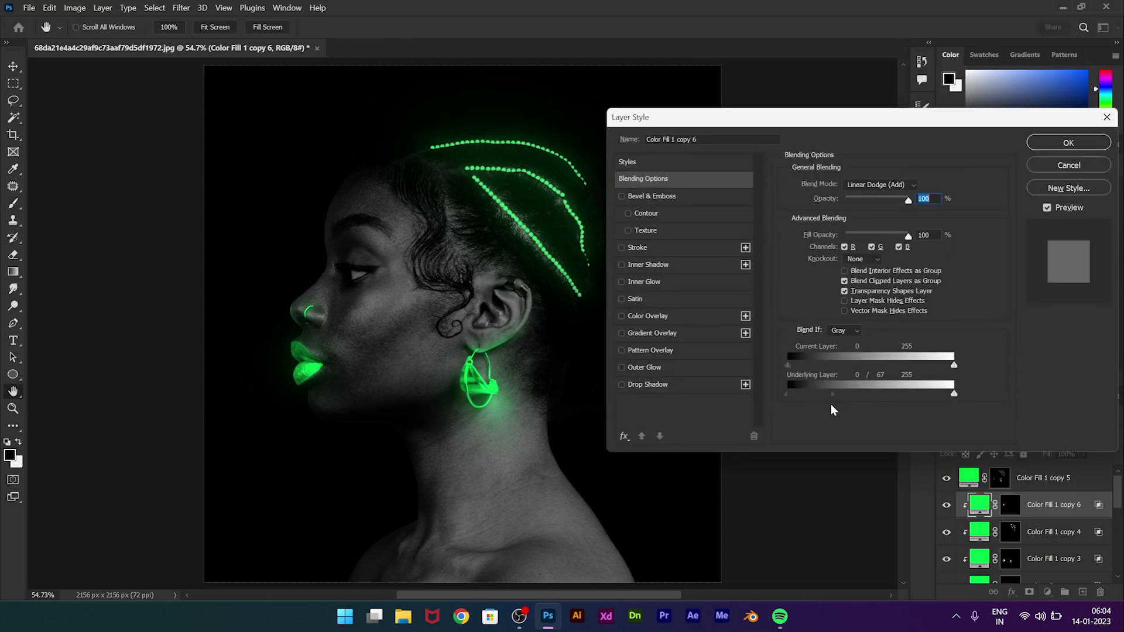
key("Escape")
left_click(1015, 513, "alt")
scroll(504, 380, "up", 5, "alt")
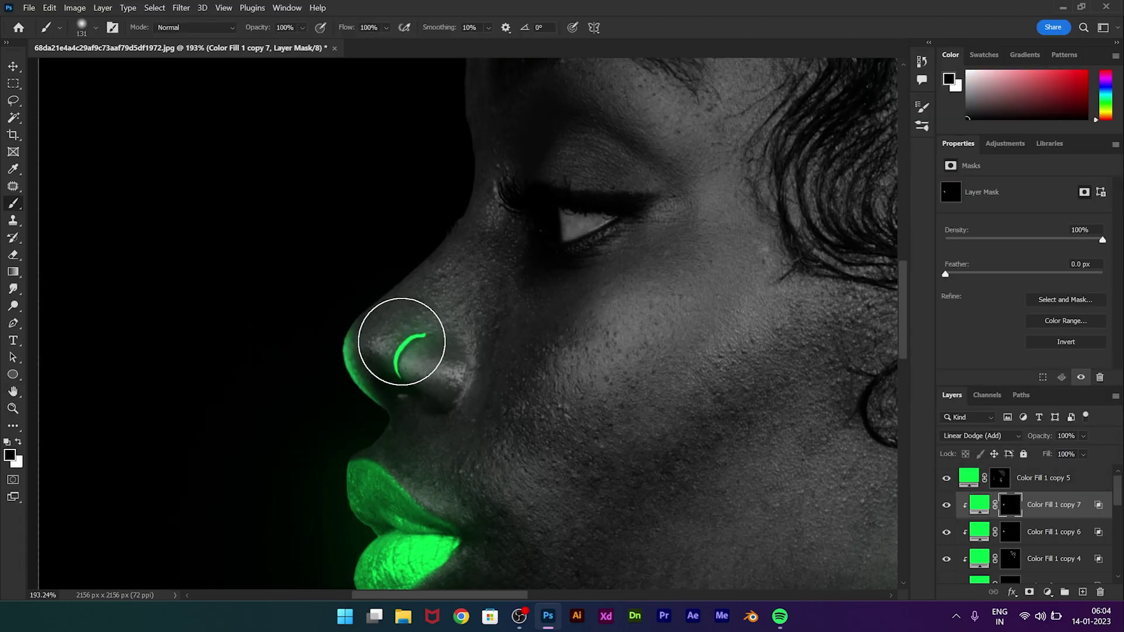
left_click_drag(353, 32, 297, 33)
key("x")
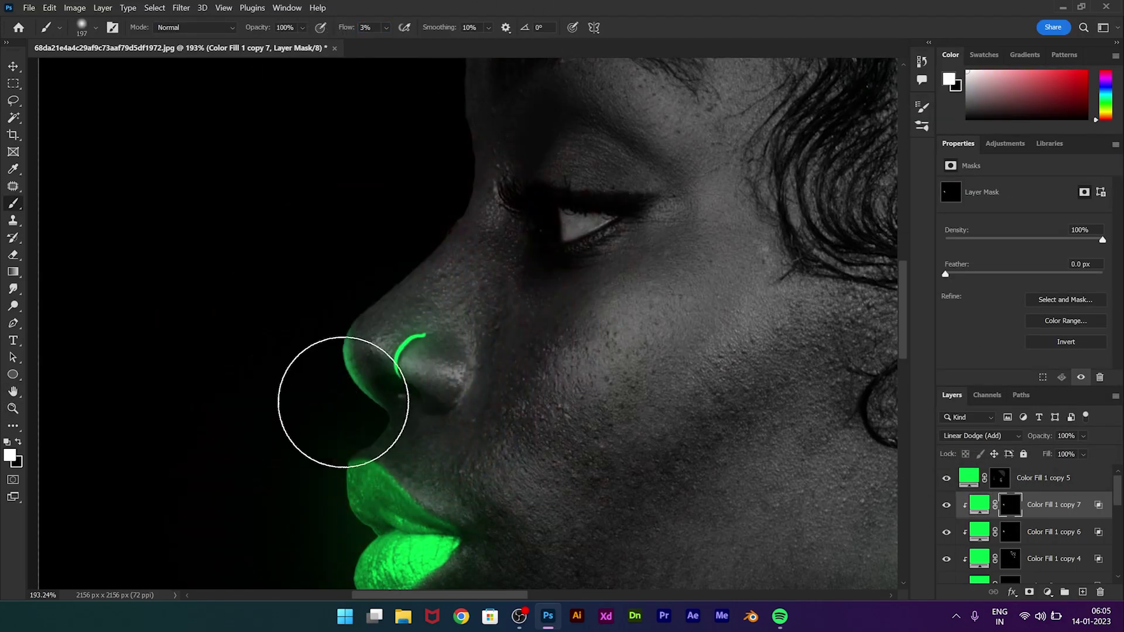
key("ctrl+0")
key("ctrl+plus")
key("ctrl+plus")
left_click_drag(1039, 436, 1029, 439)
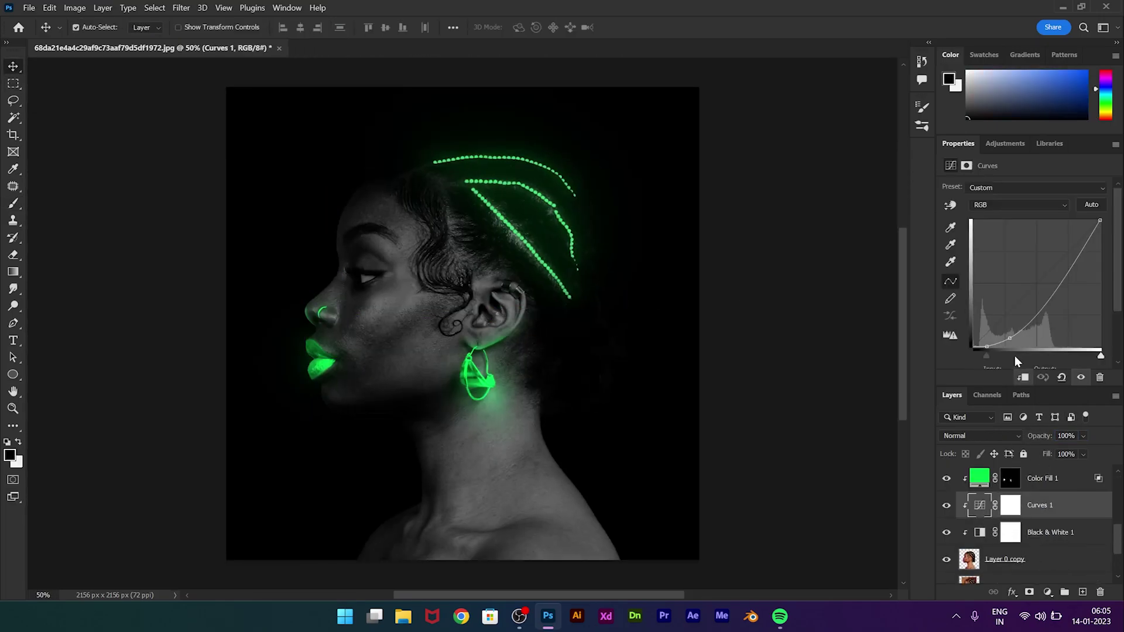
Tweak the Curves and add a Levels adjustment with output white 236.
left_click_drag(1060, 275, 1068, 263)
left_click(1048, 592)
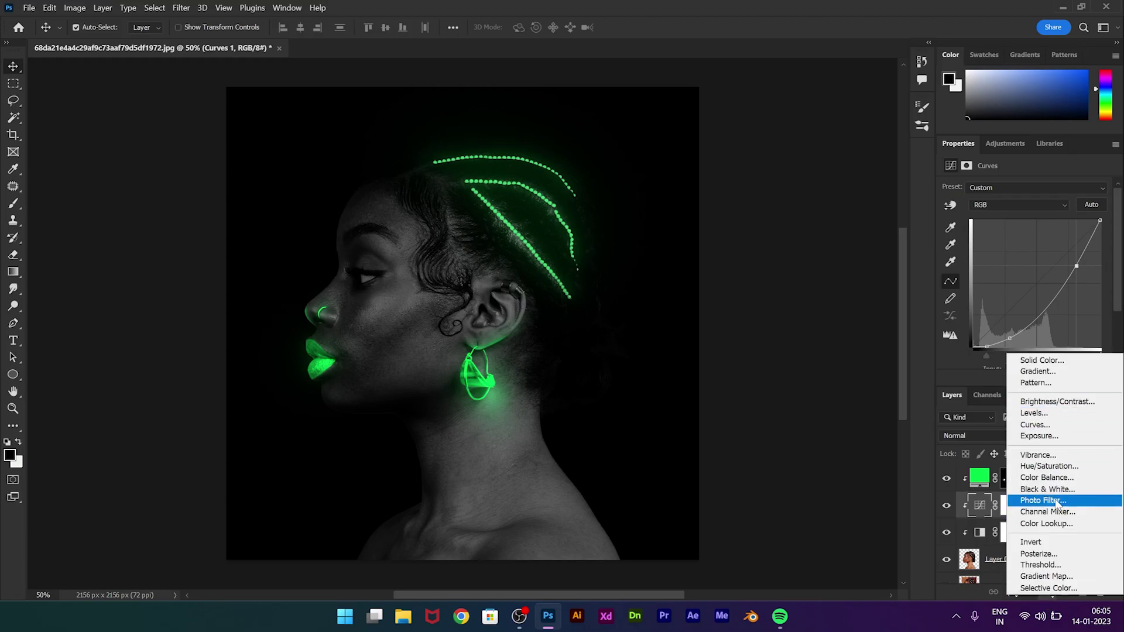
left_click(1026, 416)
left_click_drag(1105, 321, 1094, 321)
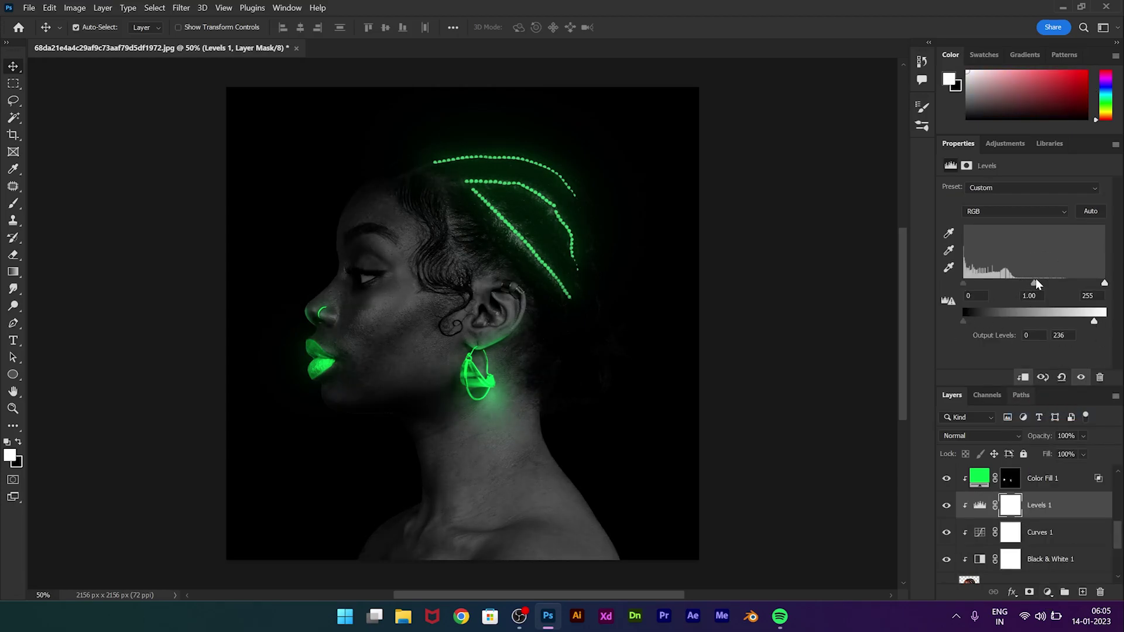
Fill the bottom layer with pure black.
left_click(10, 455)
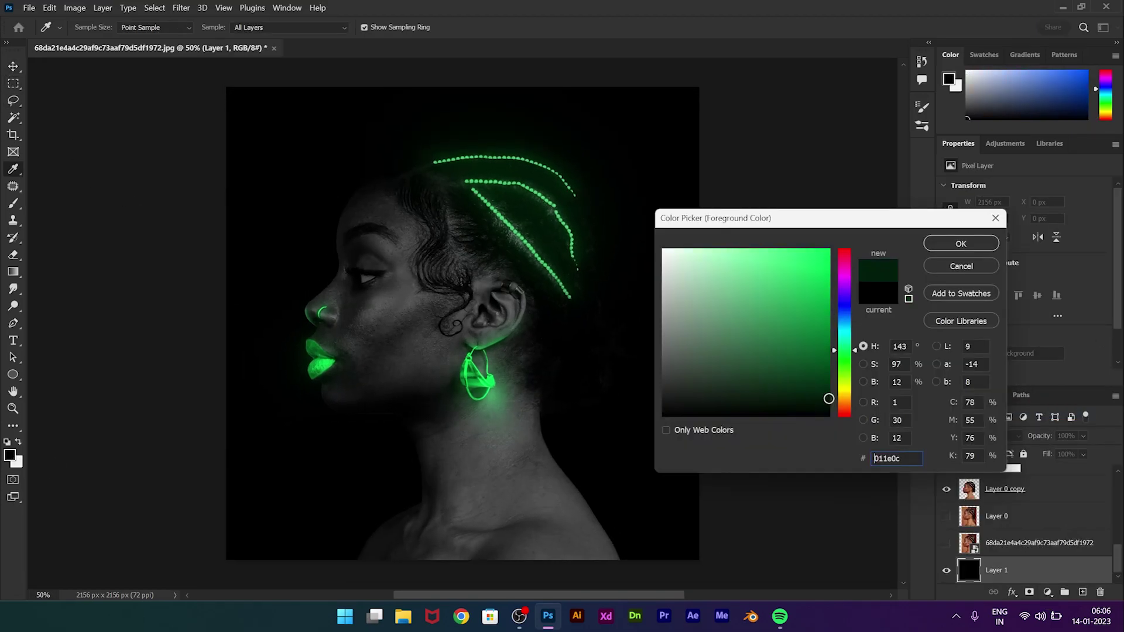
key("Return")
key("alt+BackSpace")
left_click(9, 456)
left_click(809, 405)
key("Return")
key("alt+BackSpace")
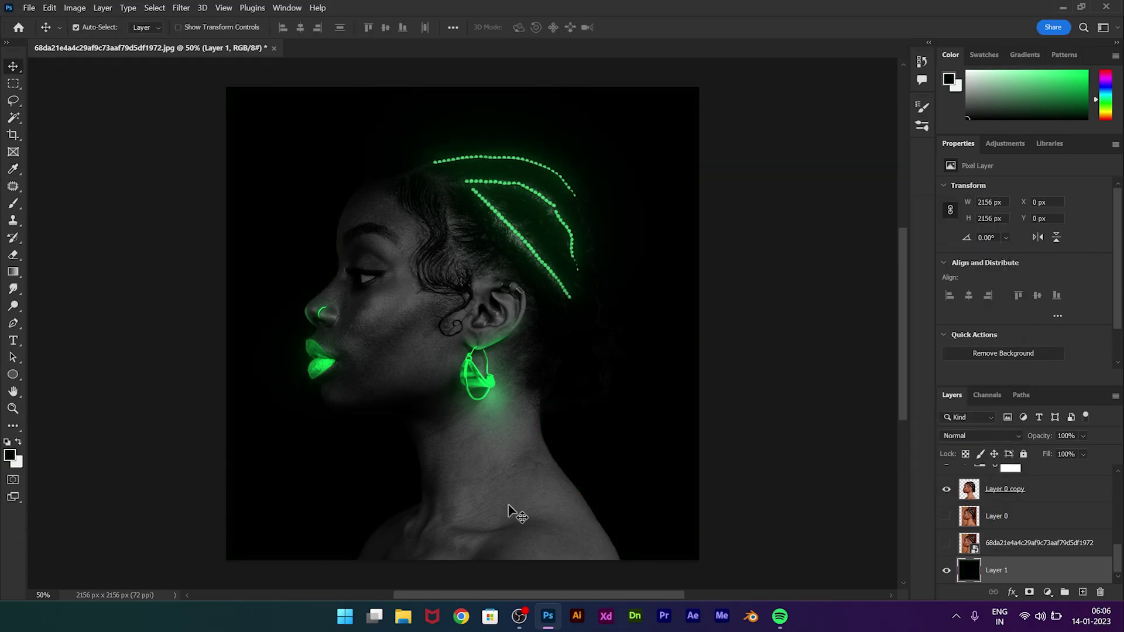
left_click(114, 146)
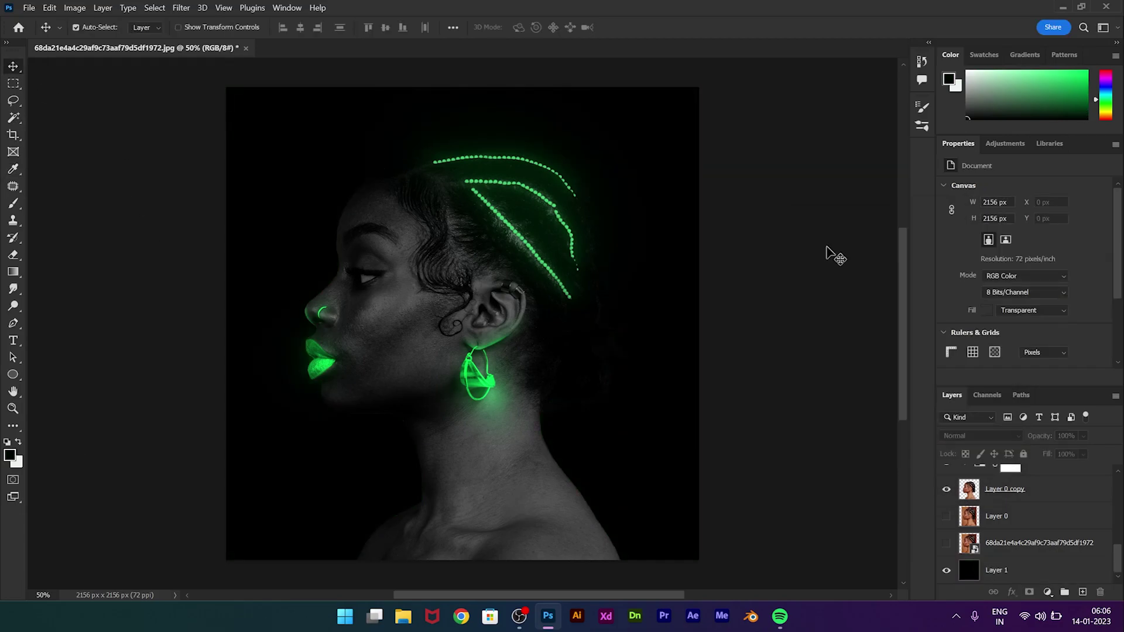
Hide Color Fill 1 copy 8 with a black mask and create a new empty layer.
scroll(1014, 515, "up", 10)
left_click(1013, 479)
left_click(1030, 592, "alt")
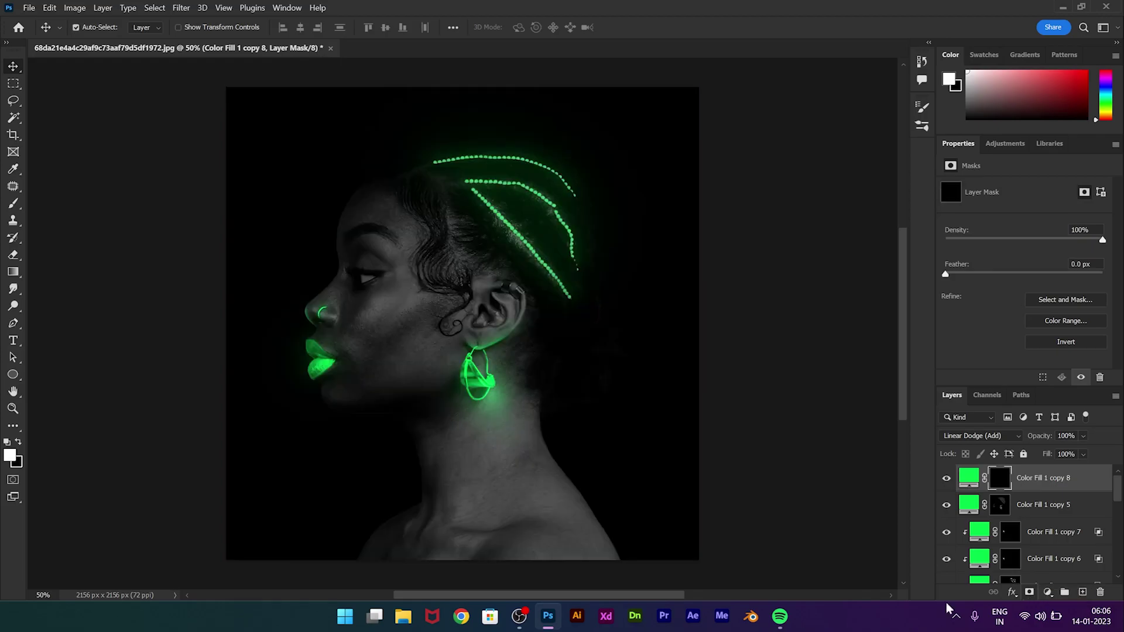
key("b")
key("ctrl+minus")
left_click_drag(416, 217, 348, 201)
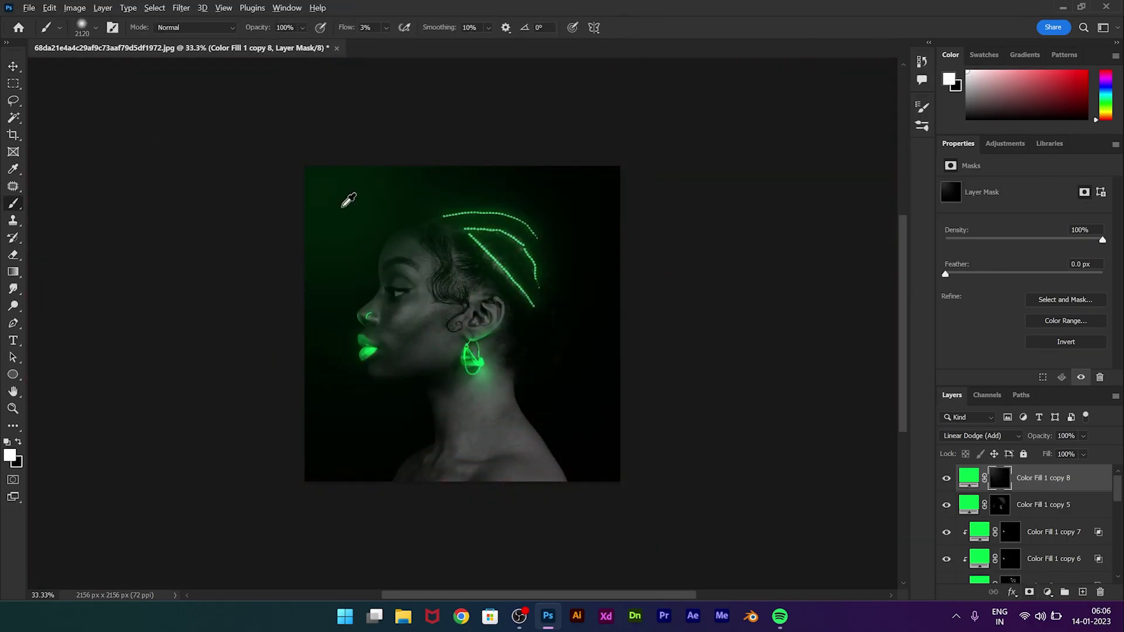
key("Delete")
Paint a green glow over the head, enlarge it, and set Vivid Light at 10% opacity.
left_click(1083, 592)
left_click(949, 80)
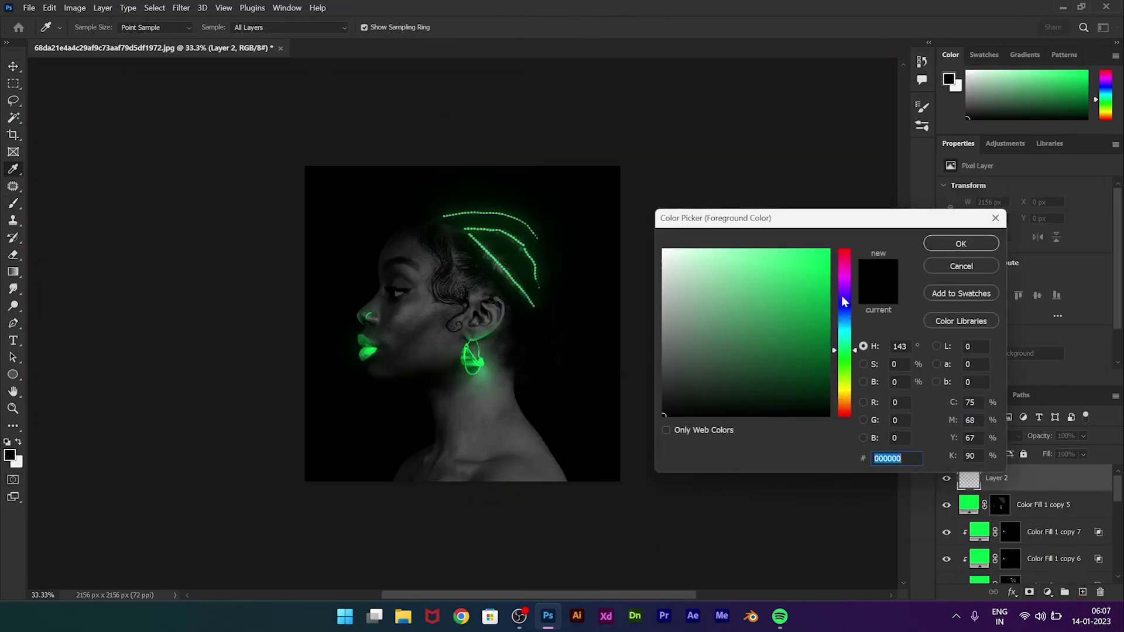
left_click(961, 238)
left_click(451, 298)
key("ctrl+t")
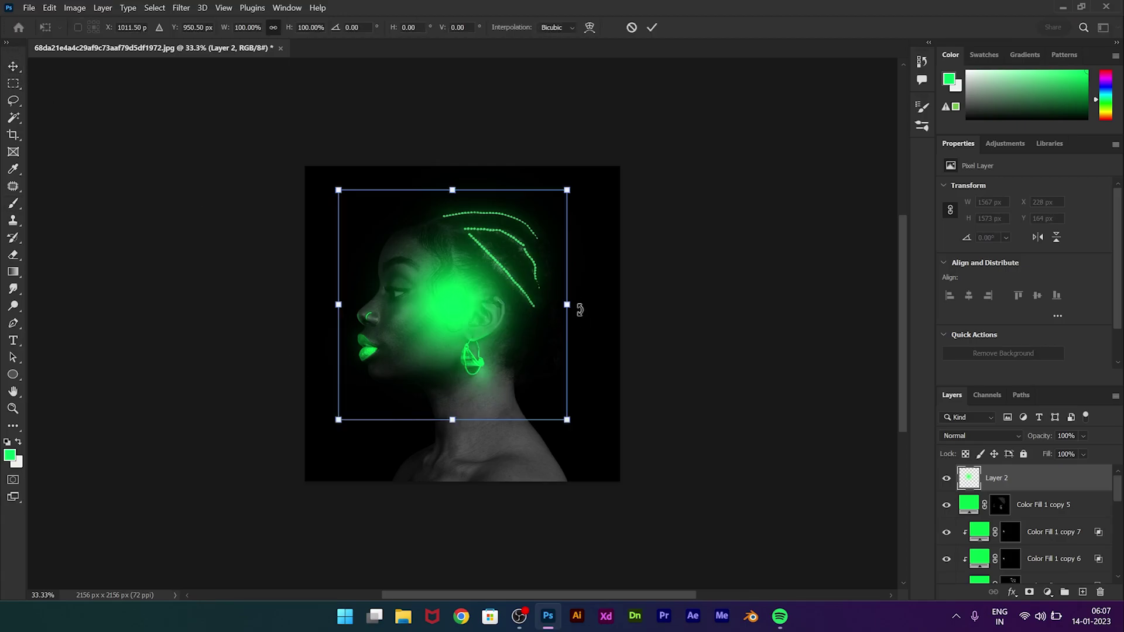
left_click_drag(572, 308, 594, 395)
key("Return")
left_click(981, 436)
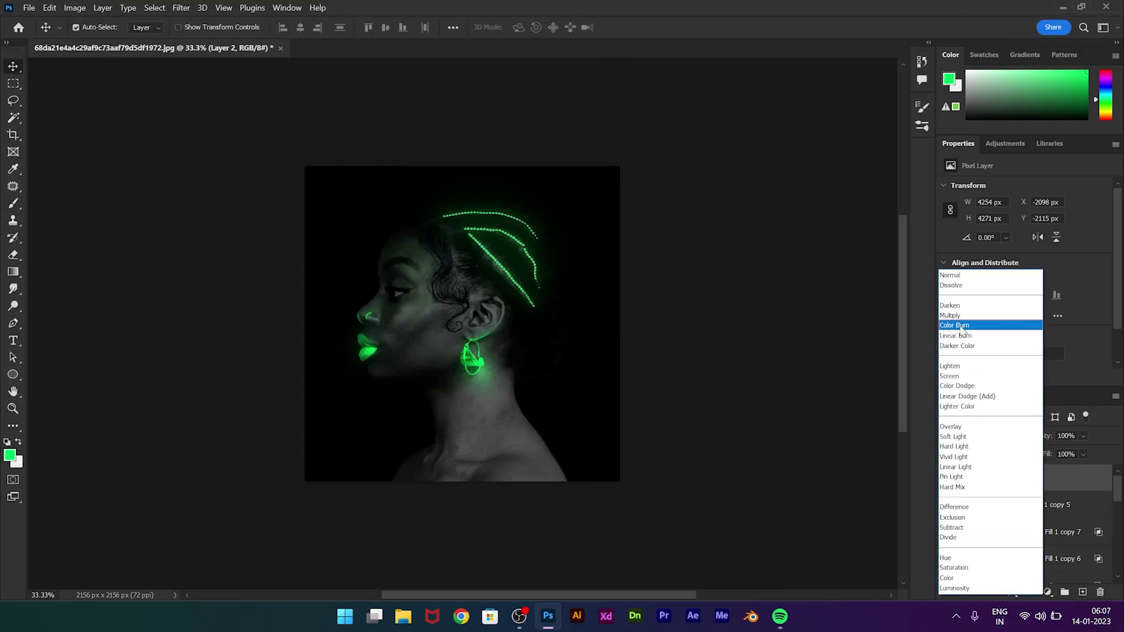
left_click(954, 457)
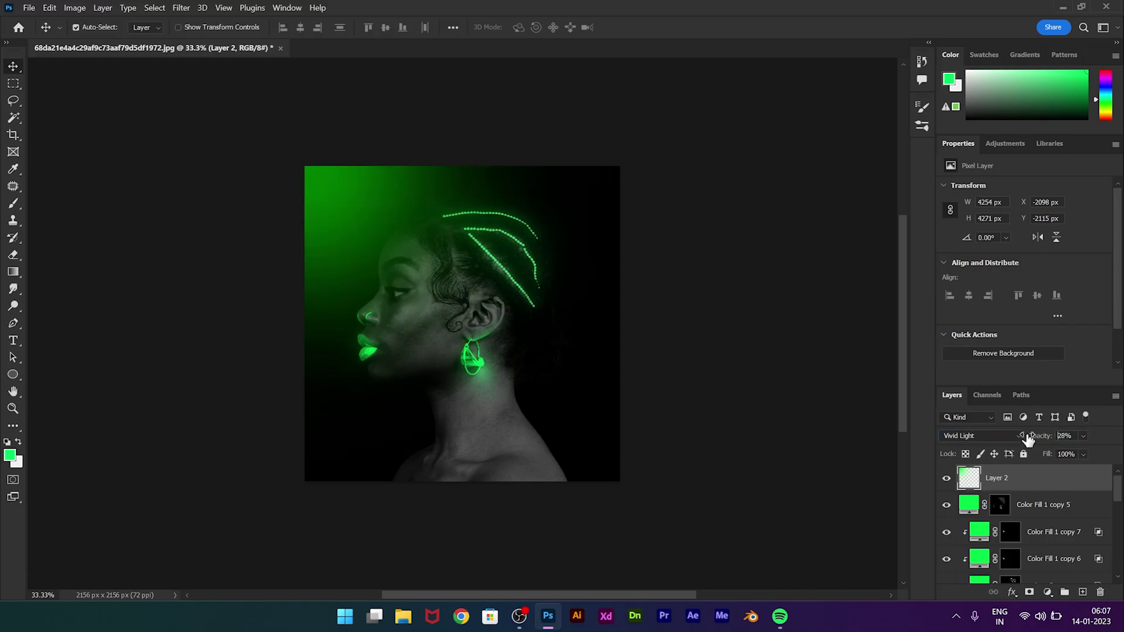
left_click_drag(1040, 436, 1014, 432)
Duplicate the glow to the right, stretch it wider, and set the copy to 5% opacity.
left_click_drag(359, 209, 660, 206)
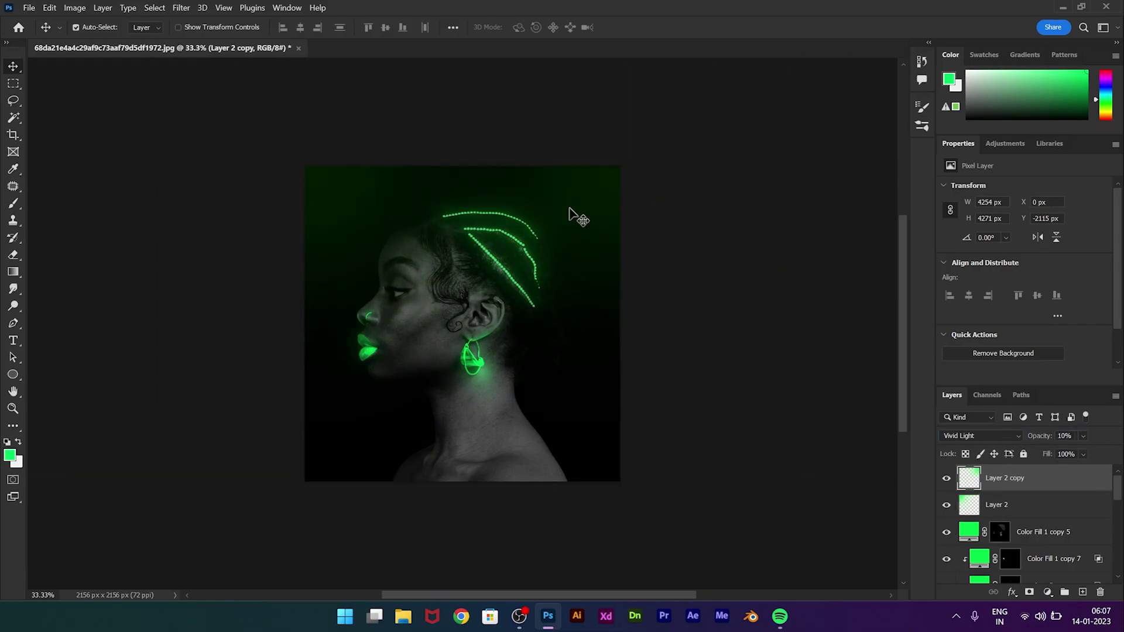
key("ctrl+t")
key("ctrl+minus")
left_click_drag(527, 244, 586, 239)
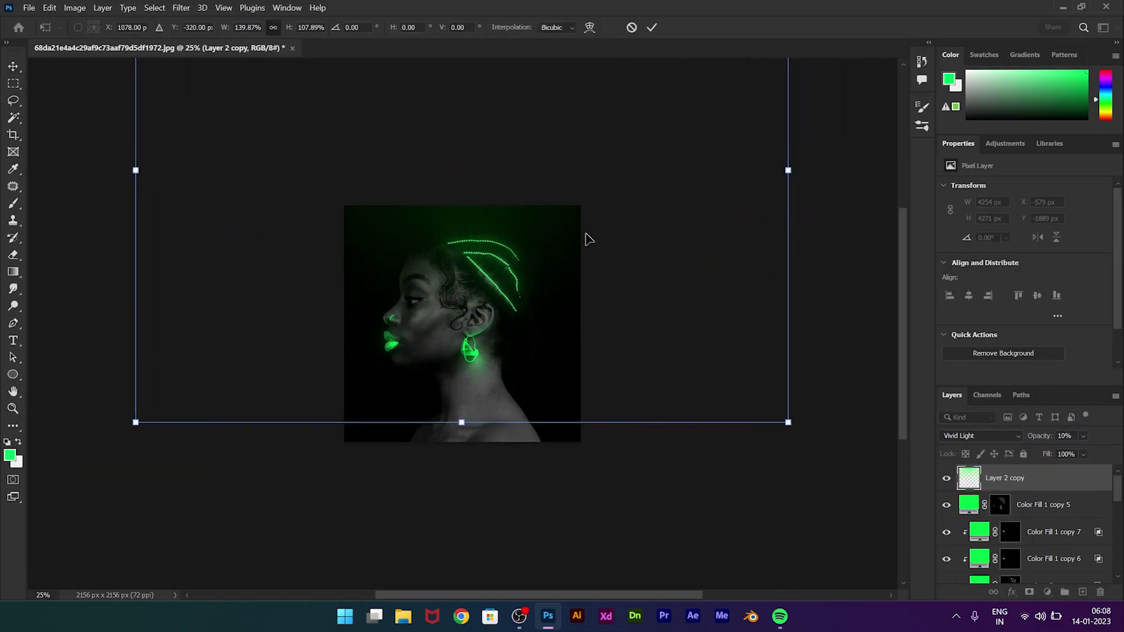
key("Return")
key("ctrl+plus")
key("ctrl+plus")
left_click_drag(1040, 436, 988, 437)
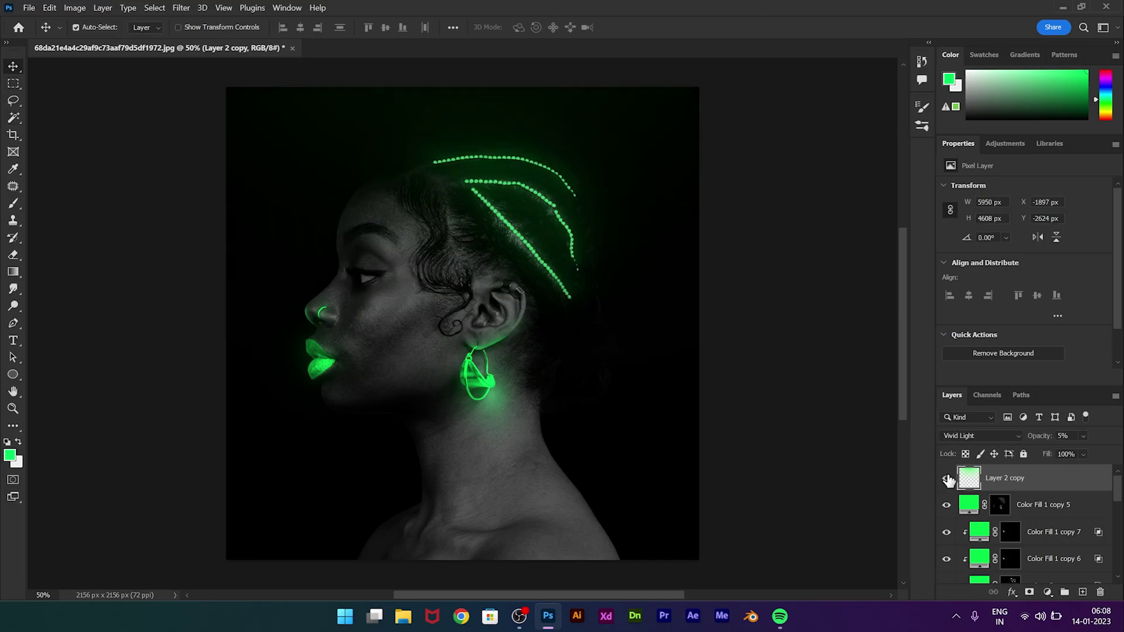